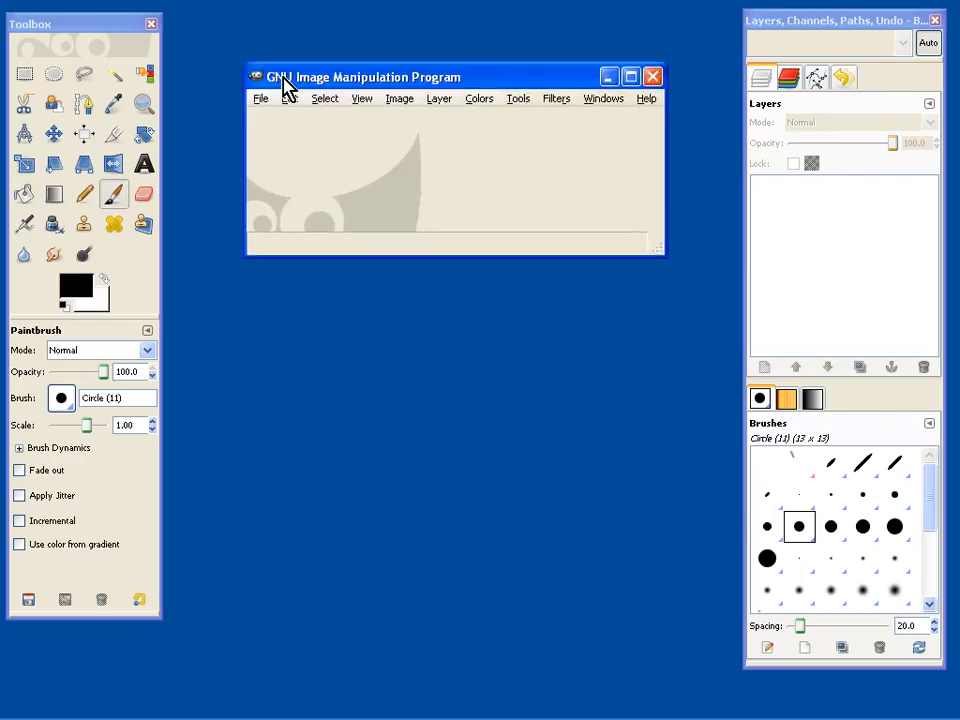
# - Reposition the empty image window, the toolbox and the layers dock so they sit apart on the desktop
pyautogui.moveTo(458, 82); pyautogui.dragTo(448, 59)
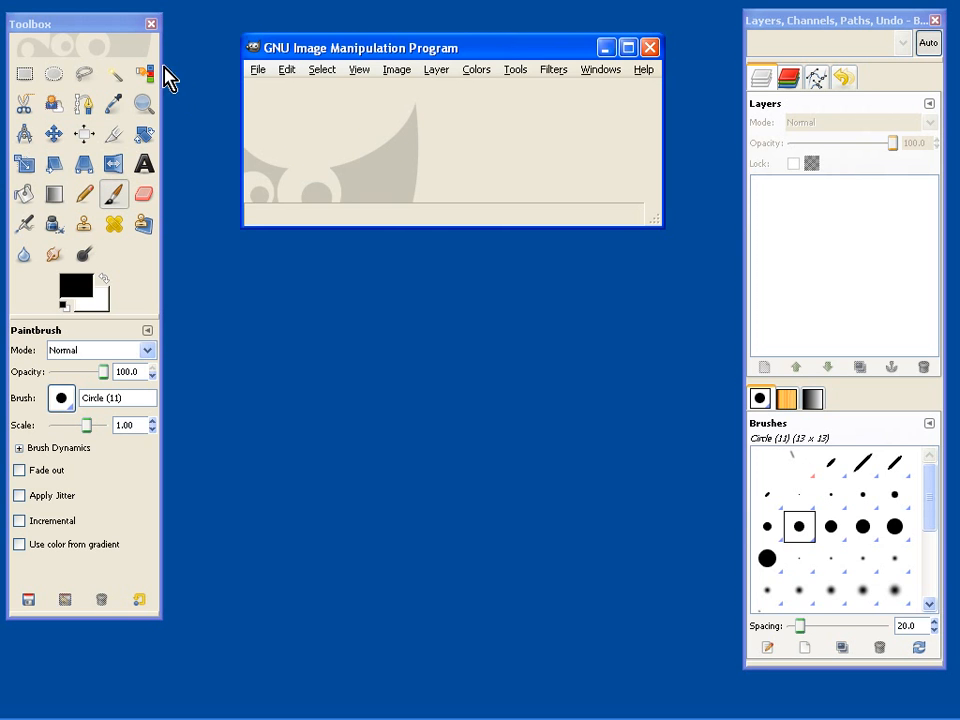
pyautogui.moveTo(110, 19); pyautogui.dragTo(114, 53)
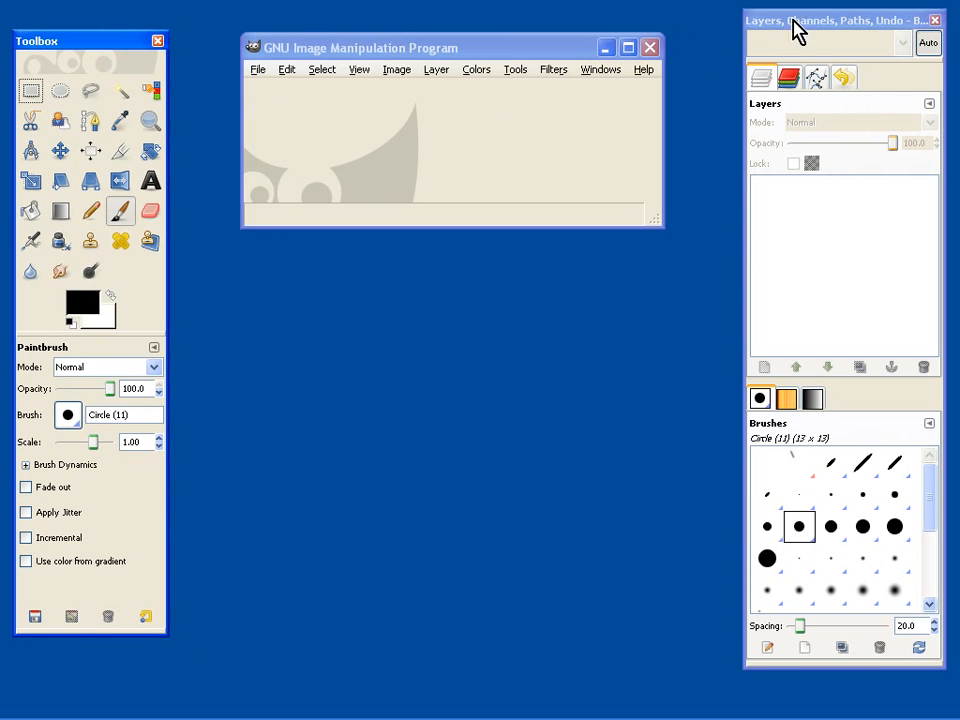
pyautogui.moveTo(827, 30)
pyautogui.mouseDown()
pyautogui.moveTo(799, 56)
pyautogui.moveTo(808, 60)
pyautogui.moveTo(816, 38)
pyautogui.moveTo(820, 53)
pyautogui.mouseUp()
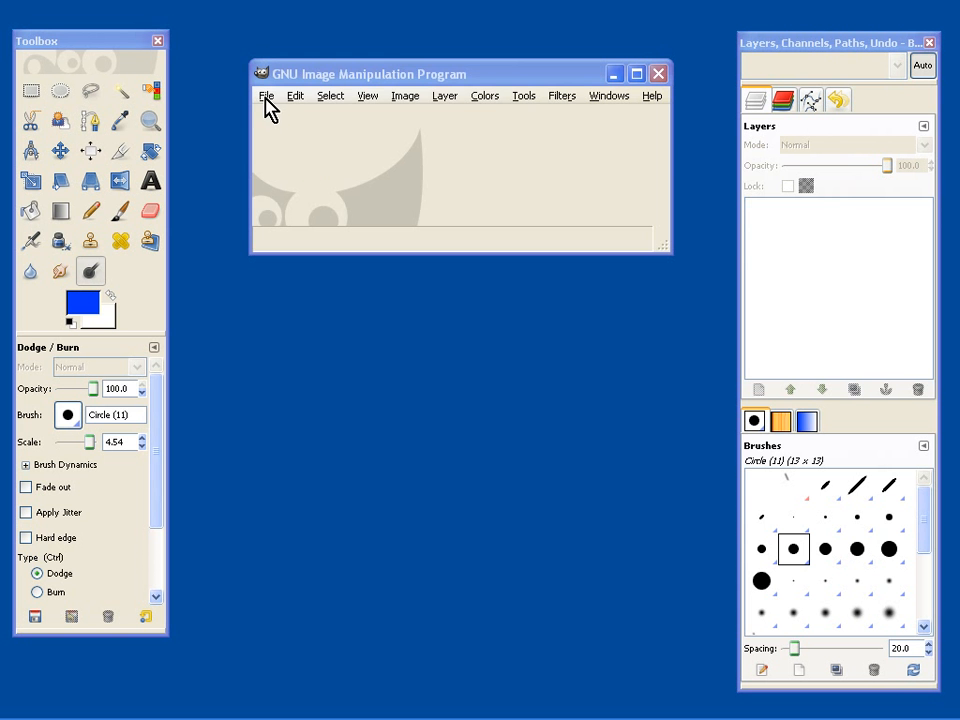
# - Create a new 300 x 300 pixel image without a template and place its window between the toolbox and the layers dock
pyautogui.click(266, 97)
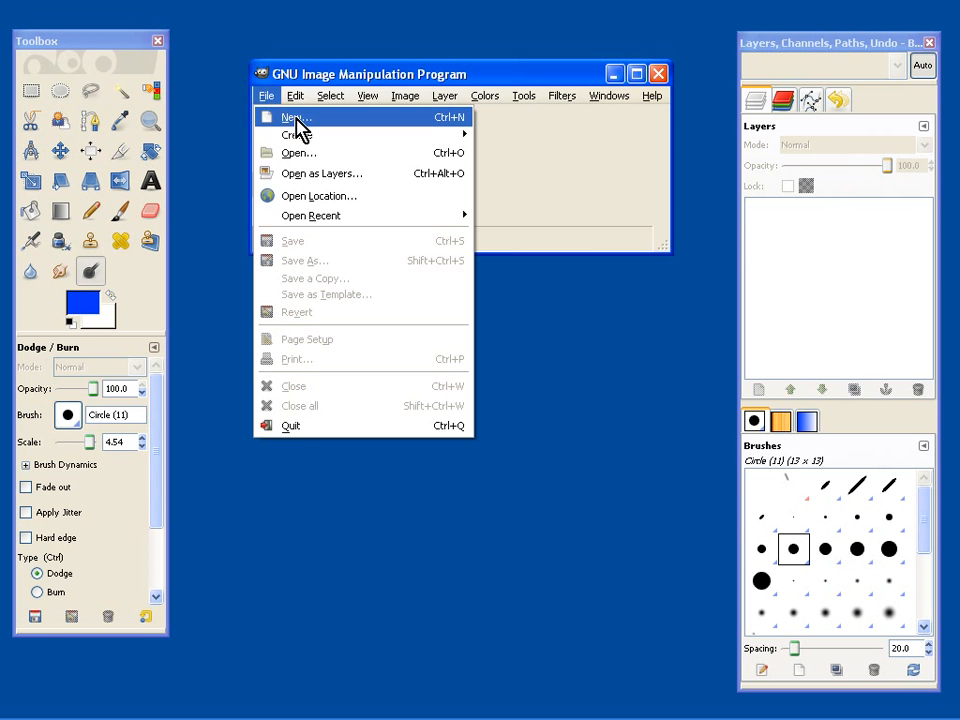
pyautogui.click(297, 118)
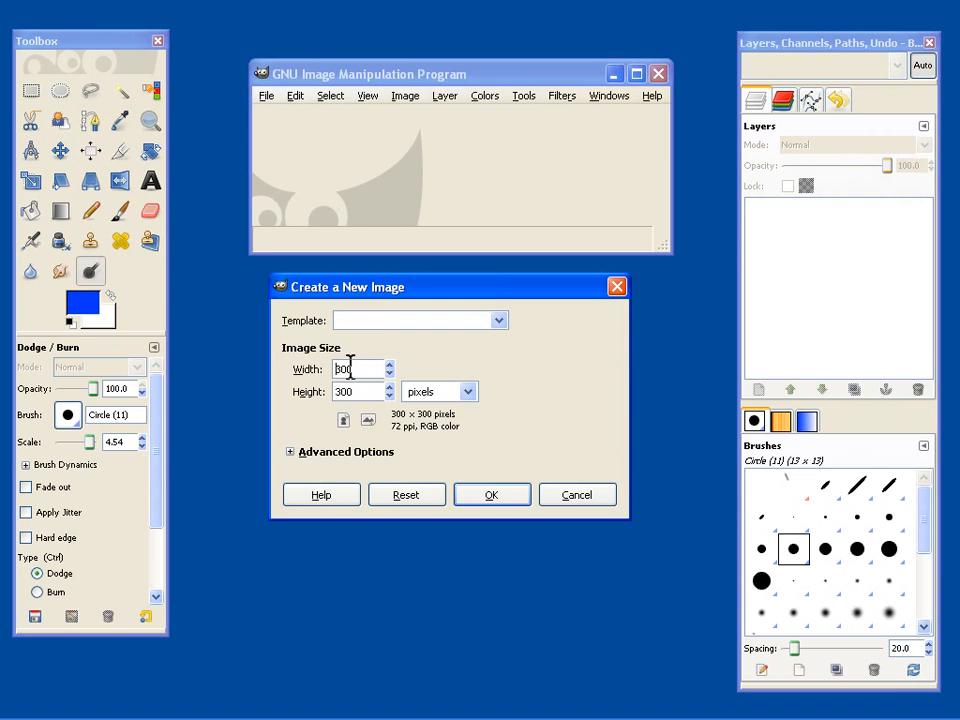
pyautogui.click(498, 321)
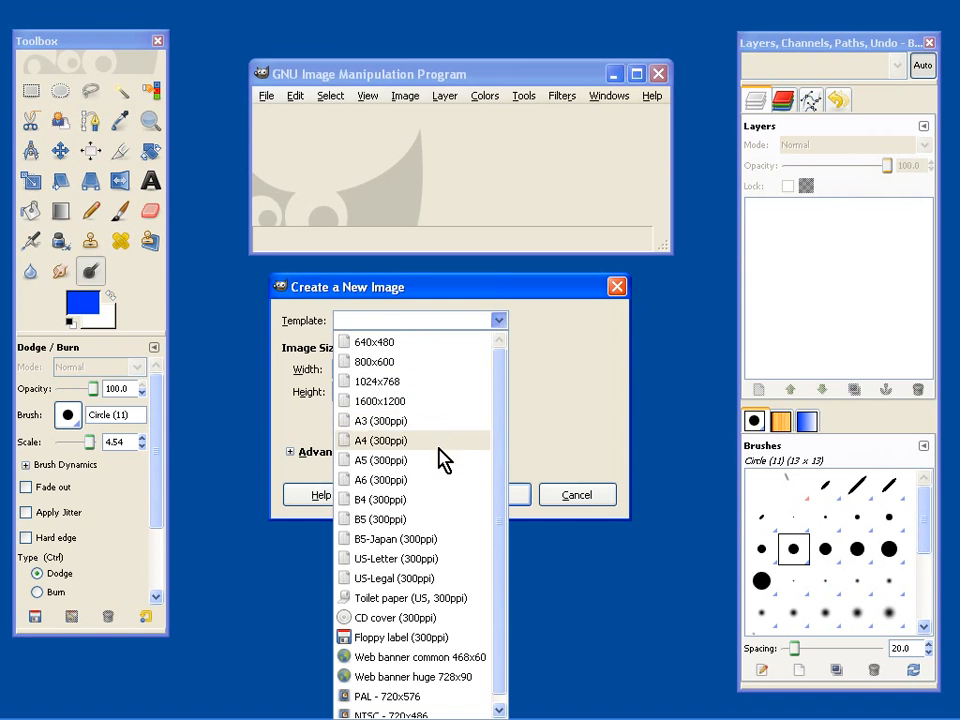
pyautogui.click(499, 326)
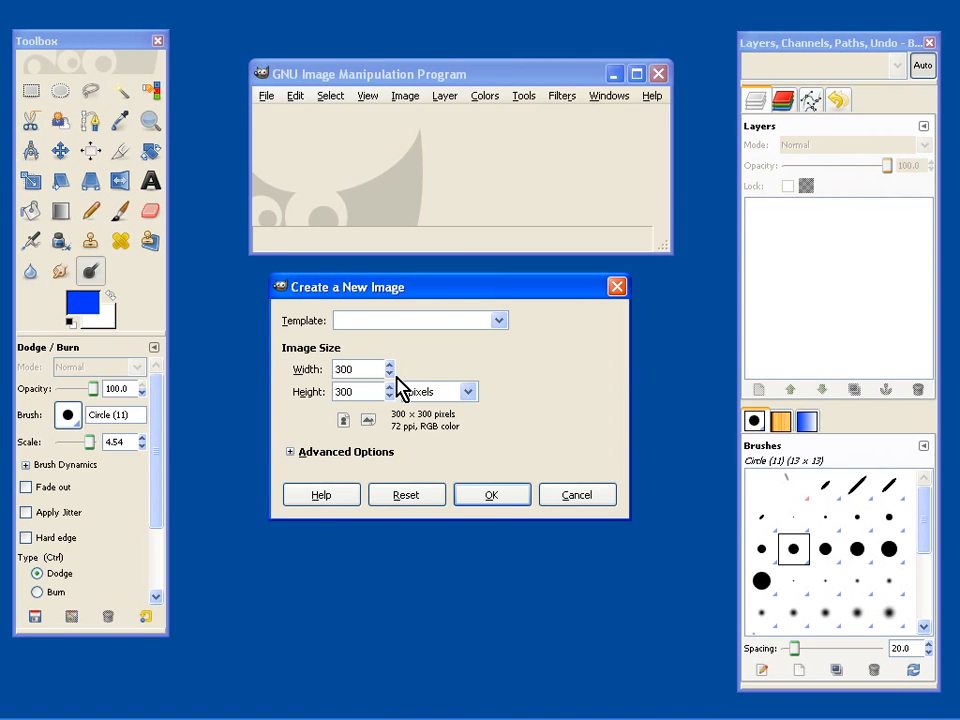
pyautogui.click(490, 497)
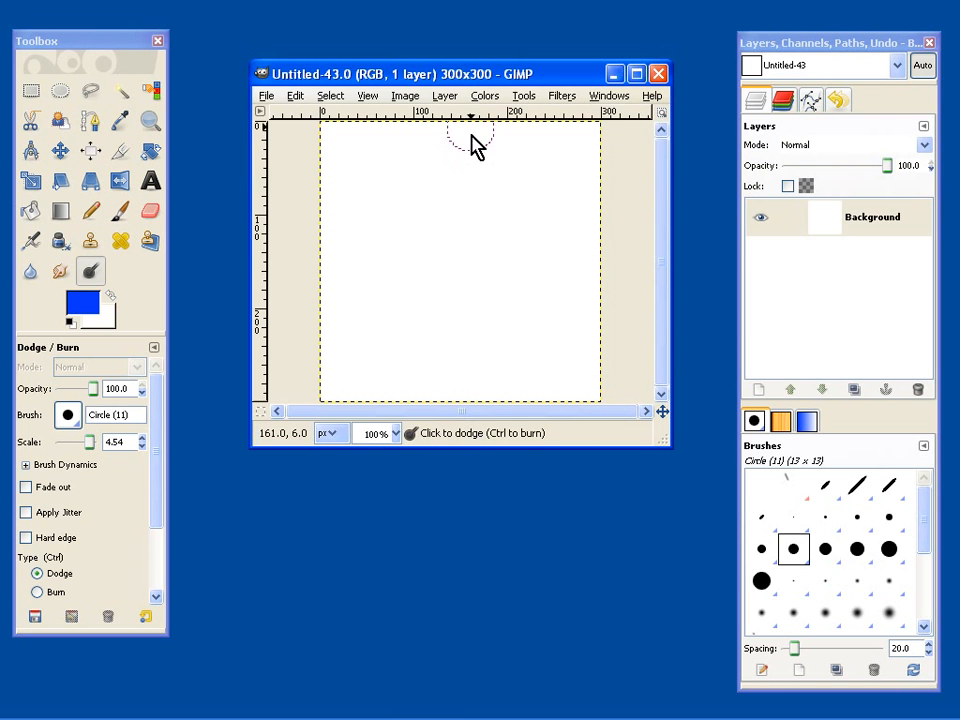
pyautogui.moveTo(476, 62); pyautogui.dragTo(449, 132)
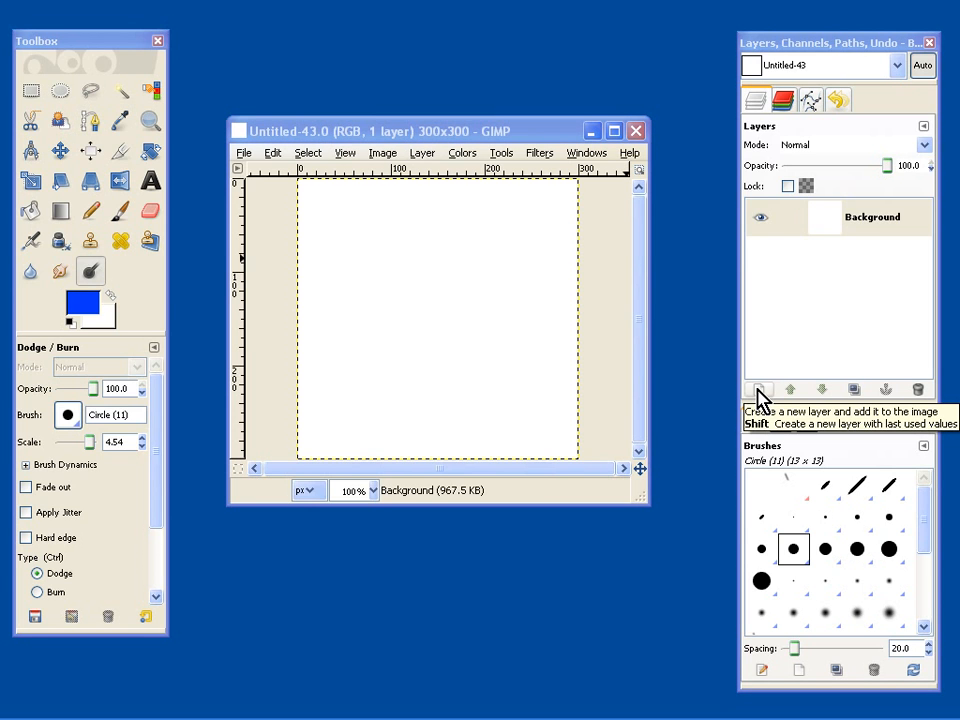
# - Add a 300 x 300 px layer named Layer1 with transparency as its fill type
pyautogui.hotkey('ctrl', 'shift', 'n')
pyautogui.moveTo(955, 110); pyautogui.dragTo(381, 290)
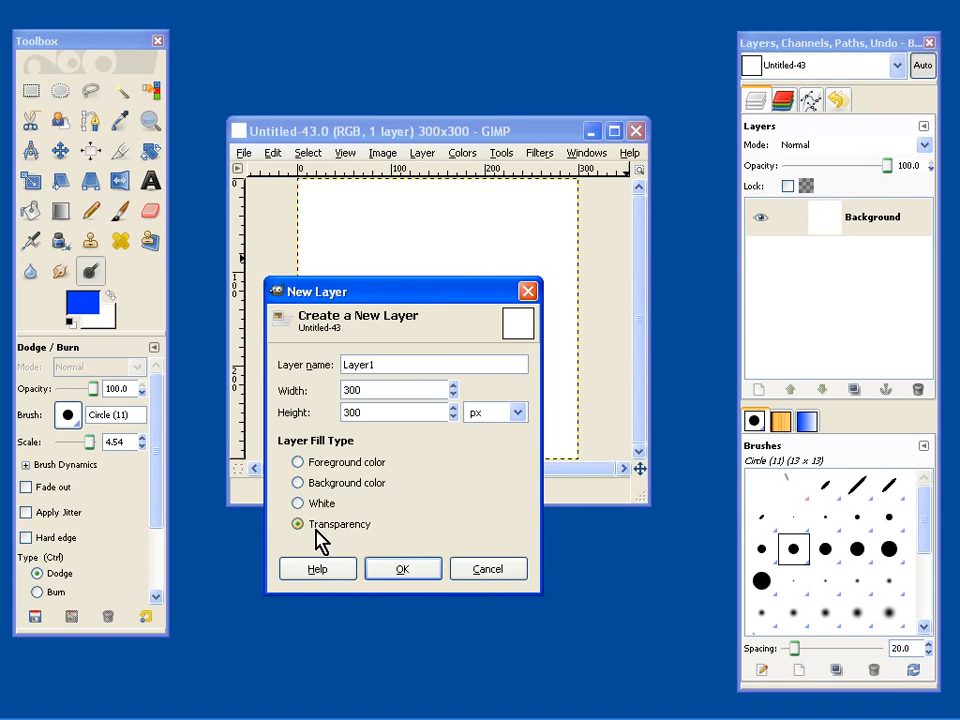
pyautogui.click(394, 571)
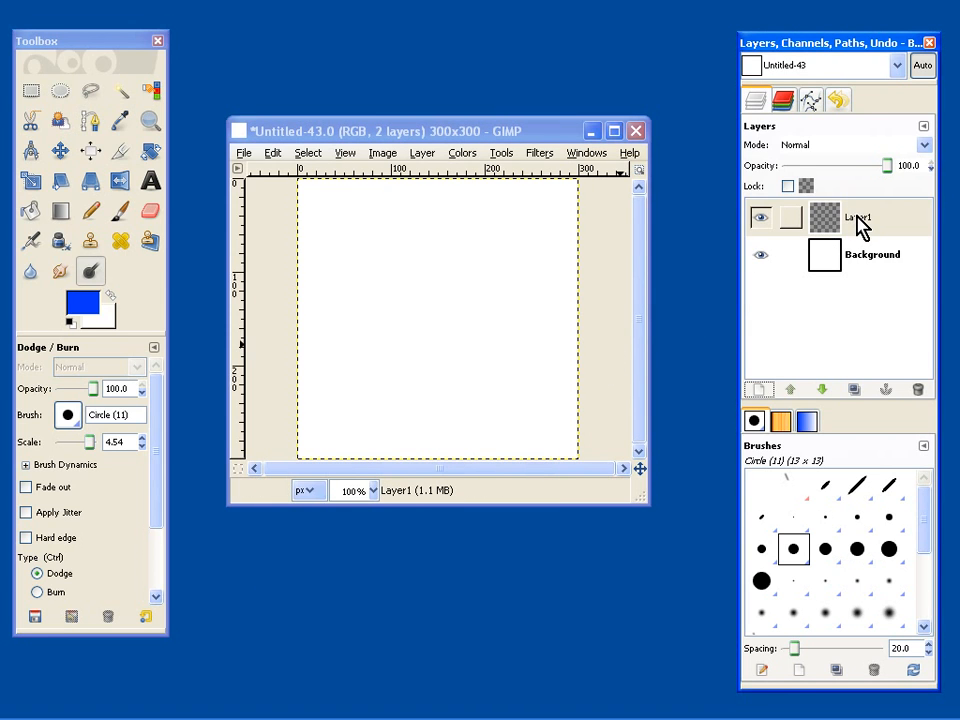
# - Paint a filled blue circle in the upper-left part of Layer1 using the Paintbrush at scale 4.02
pyautogui.click(119, 212)
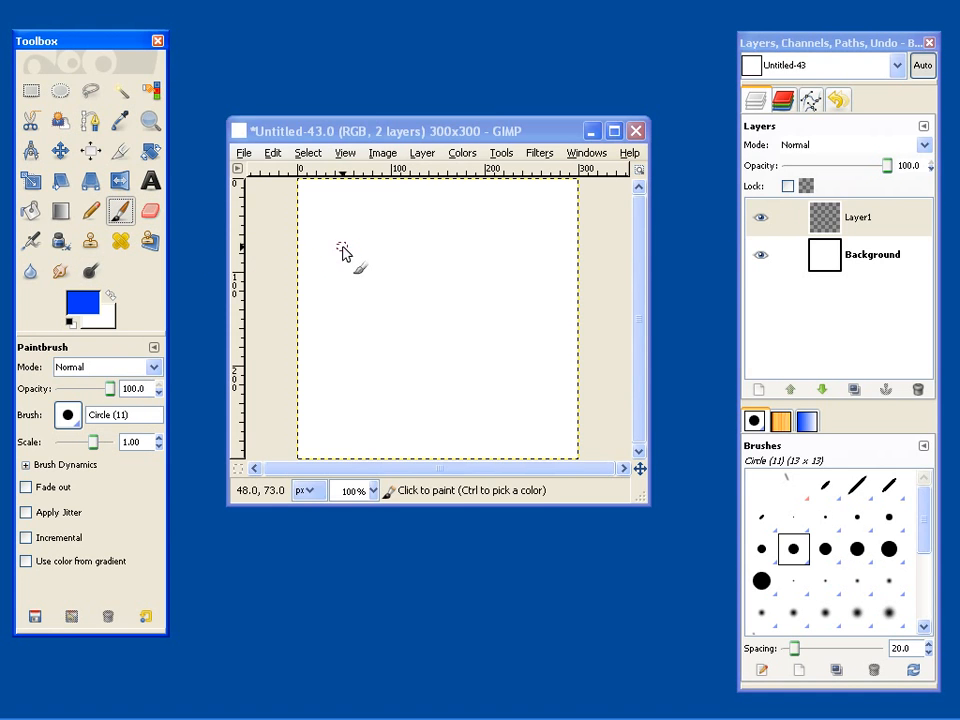
pyautogui.click(93, 443)
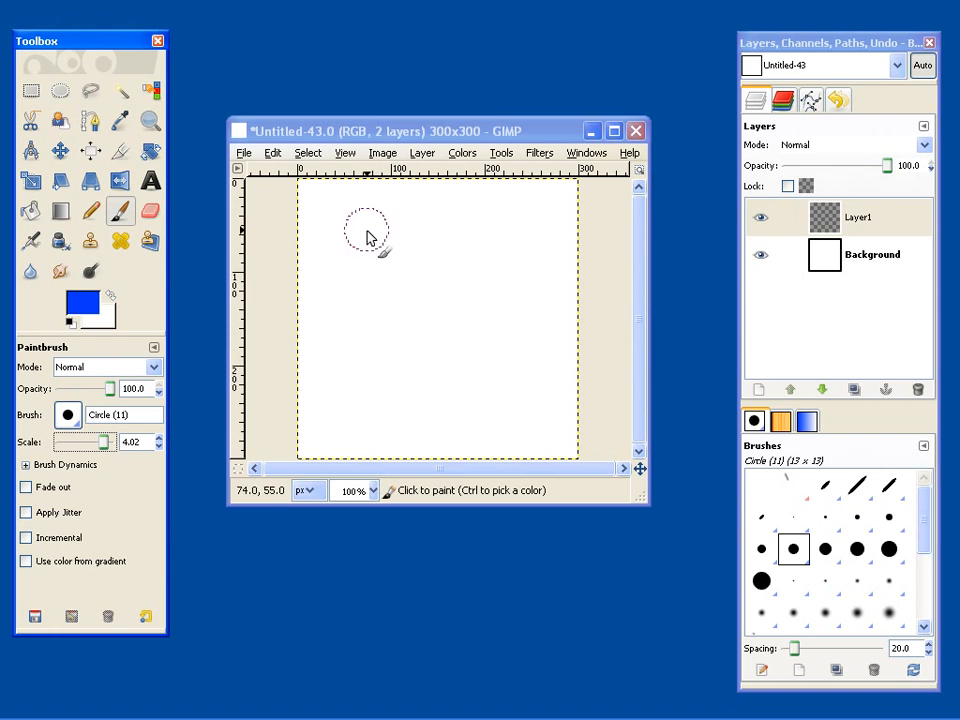
pyautogui.moveTo(360, 238)
pyautogui.mouseDown()
pyautogui.moveTo(352, 255)
pyautogui.moveTo(387, 244)
pyautogui.moveTo(376, 250)
pyautogui.moveTo(384, 236)
pyautogui.moveTo(376, 243)
pyautogui.moveTo(390, 258)
pyautogui.moveTo(381, 246)
pyautogui.mouseUp()
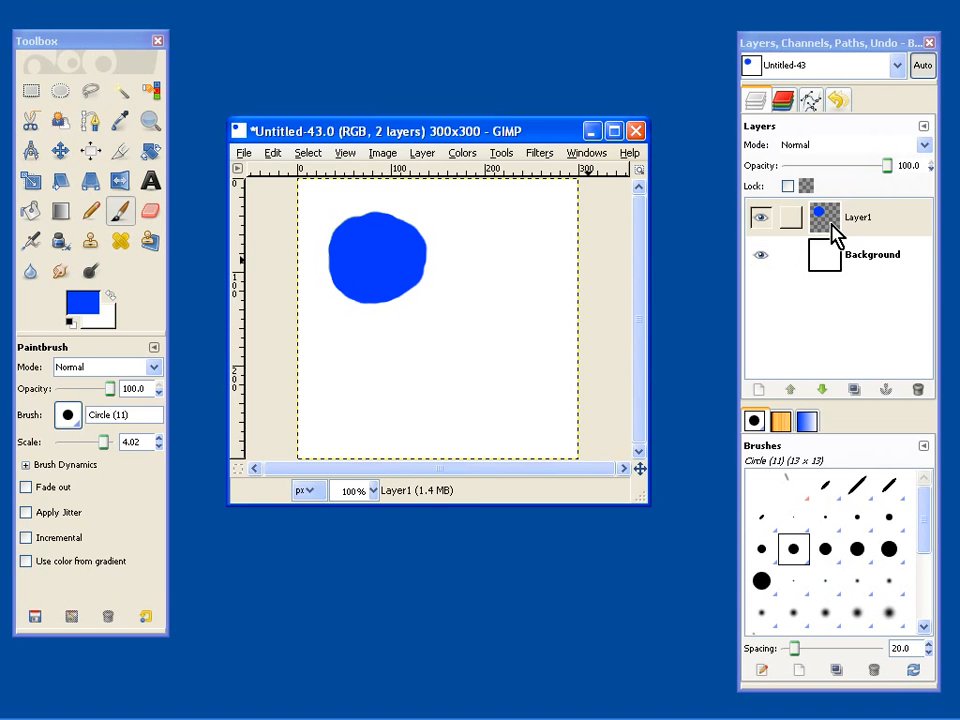
# - Add a 300 x 300 px transparent layer named Layer2 above Layer1
pyautogui.click(758, 389)
pyautogui.moveTo(846, 221); pyautogui.dragTo(407, 381)
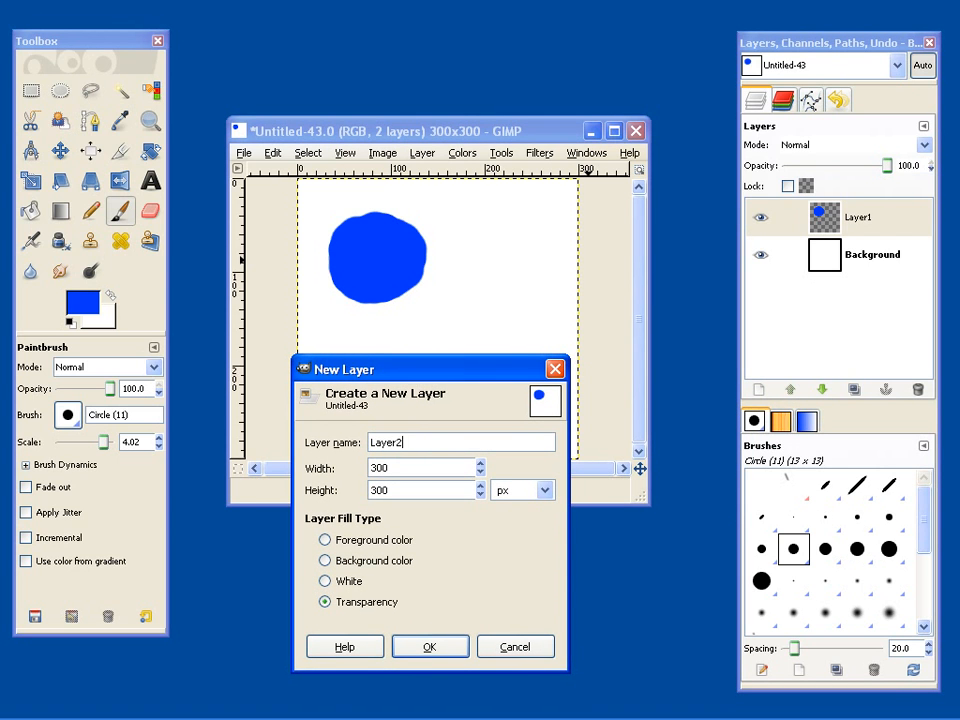
pyautogui.click(428, 647)
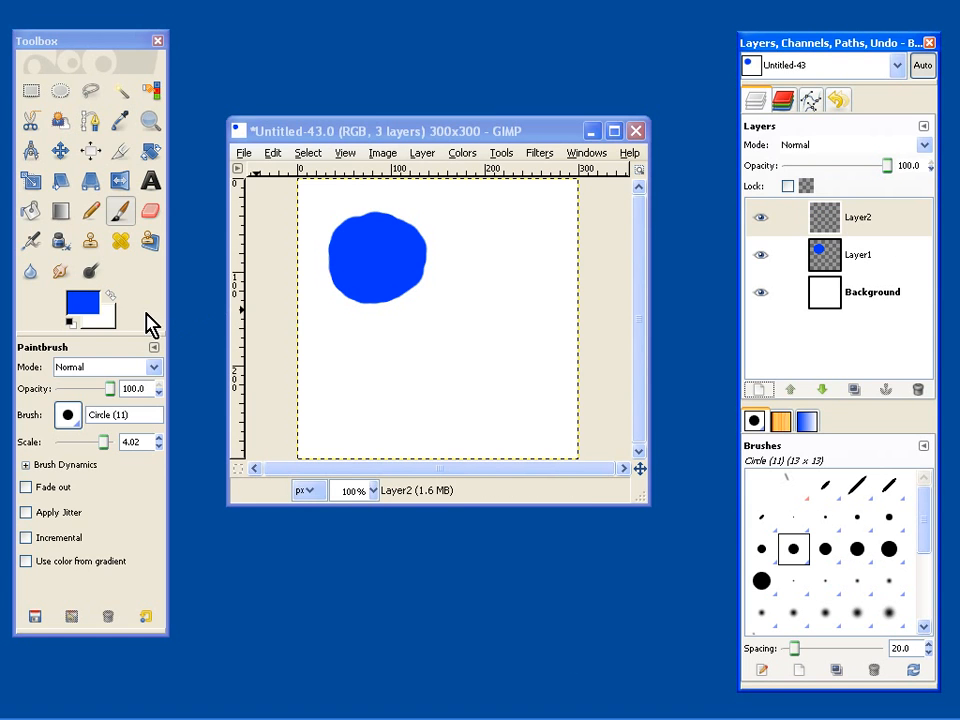
# - Set the foreground color to green 00ff12 and paint a blob on Layer2 below the blue circle, with a stroke reaching over it
pyautogui.click(84, 310)
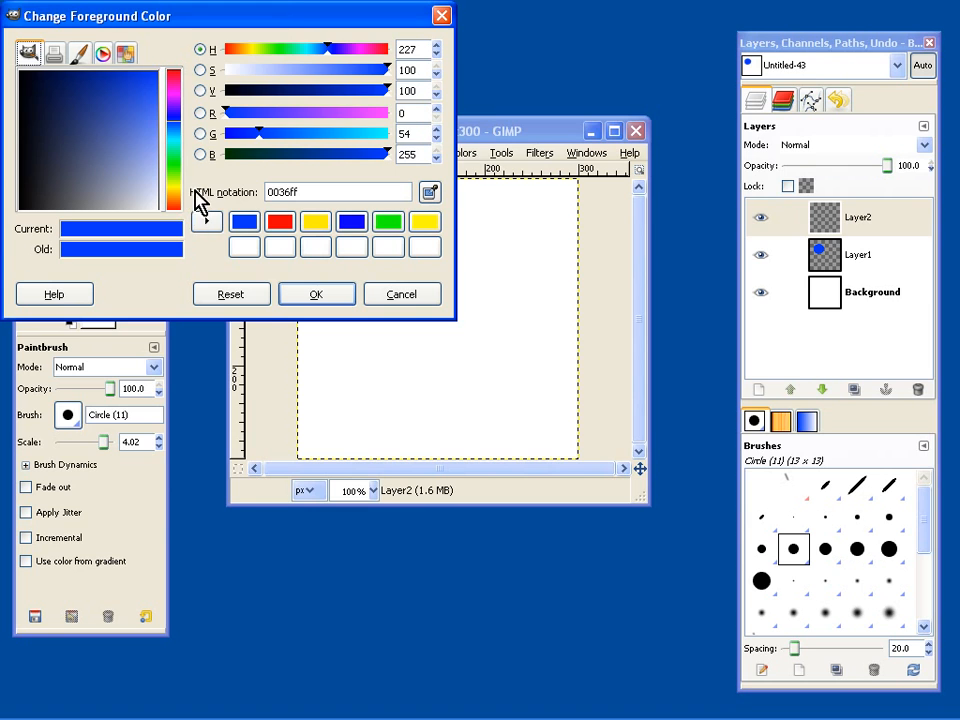
pyautogui.click(174, 163)
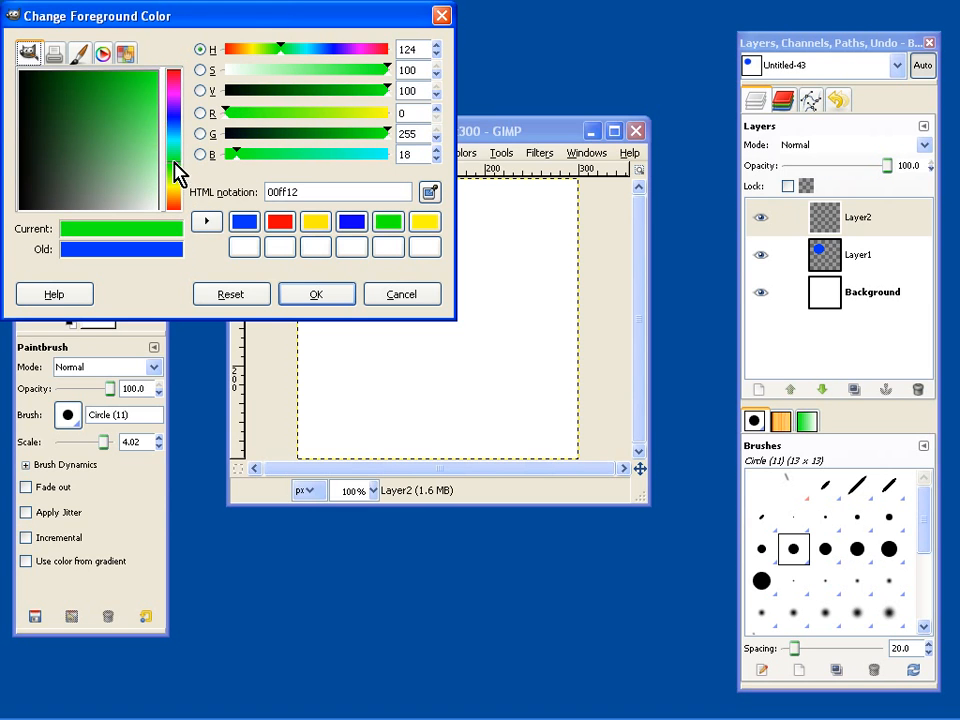
pyautogui.click(290, 293)
pyautogui.moveTo(462, 384)
pyautogui.mouseDown()
pyautogui.moveTo(446, 377)
pyautogui.moveTo(476, 366)
pyautogui.moveTo(436, 345)
pyautogui.mouseUp()
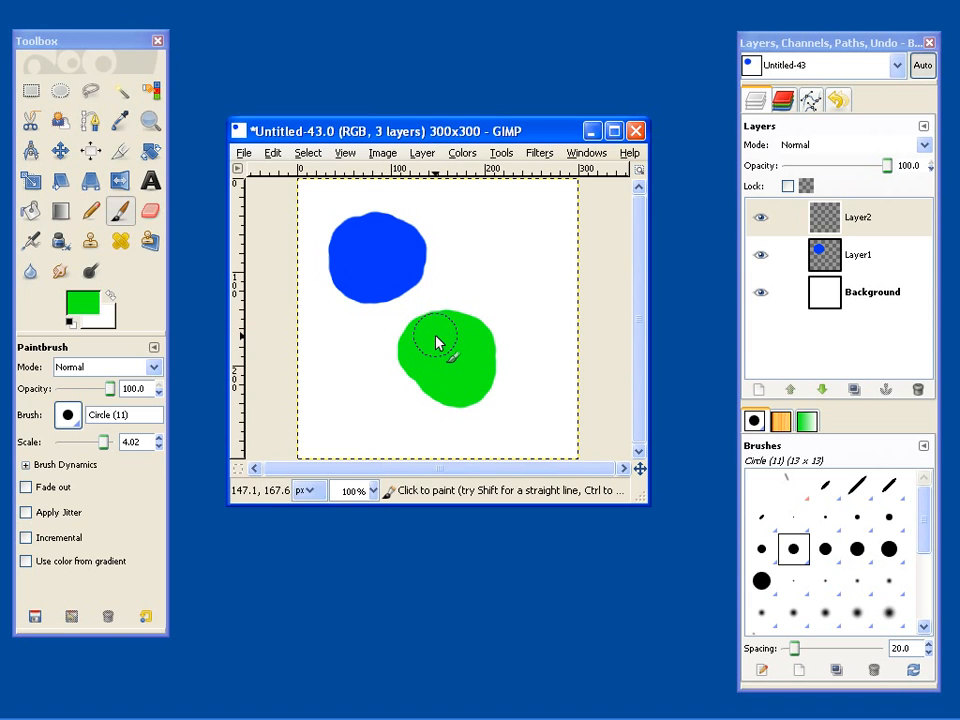
pyautogui.moveTo(418, 328); pyautogui.dragTo(392, 281)
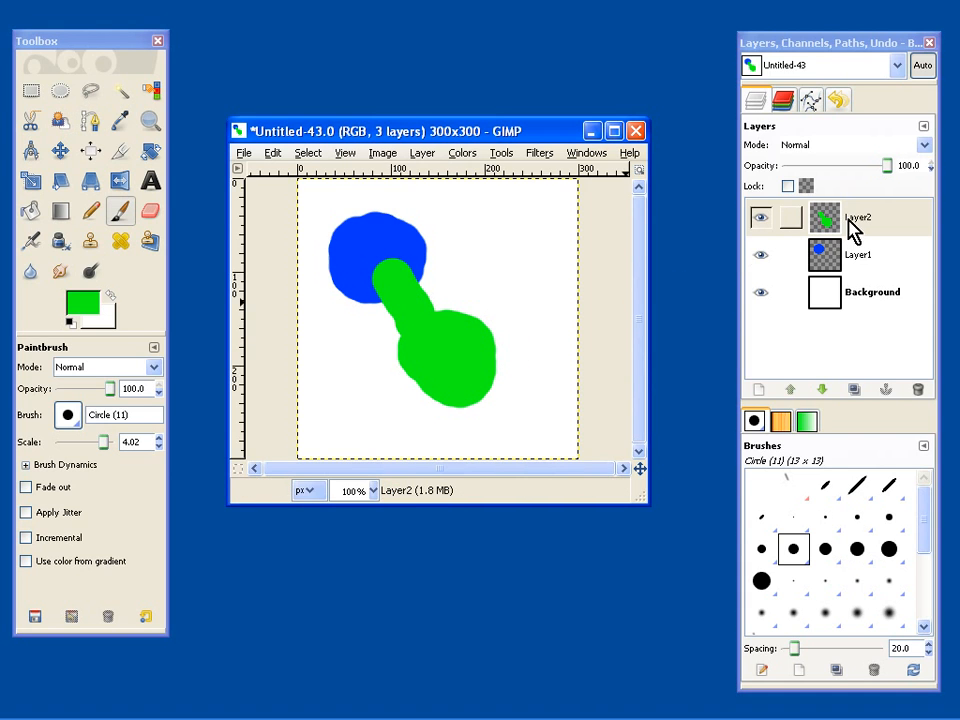
# - Add a transparent layer named Layer3 and paint a red ff0004 blob on its upper-right part, overlapping the green one
pyautogui.click(762, 390)
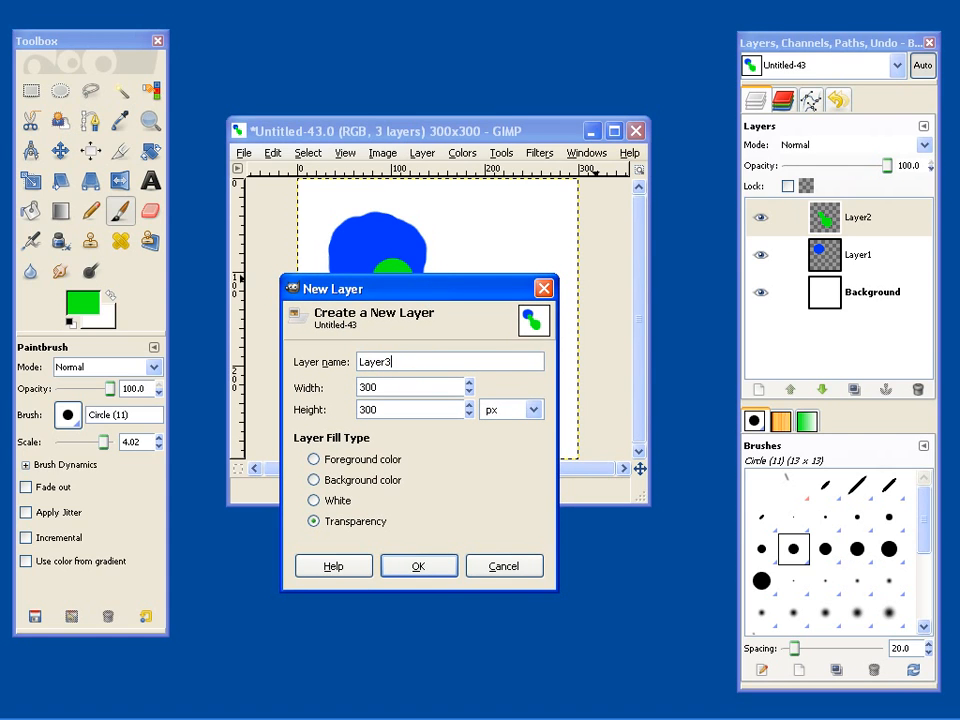
pyautogui.click(417, 572)
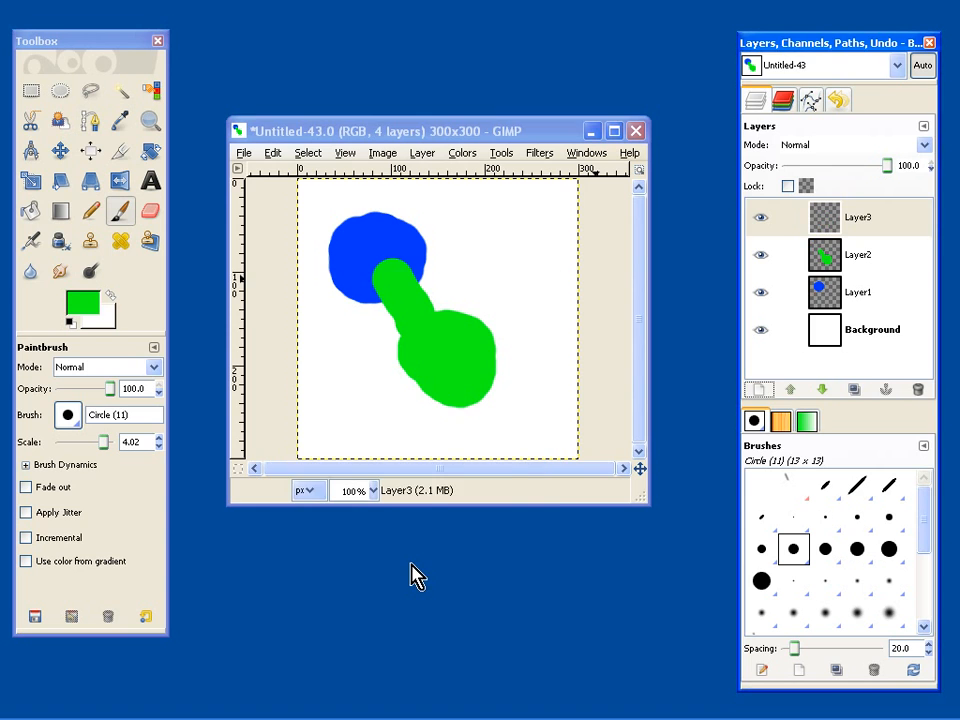
pyautogui.click(87, 312)
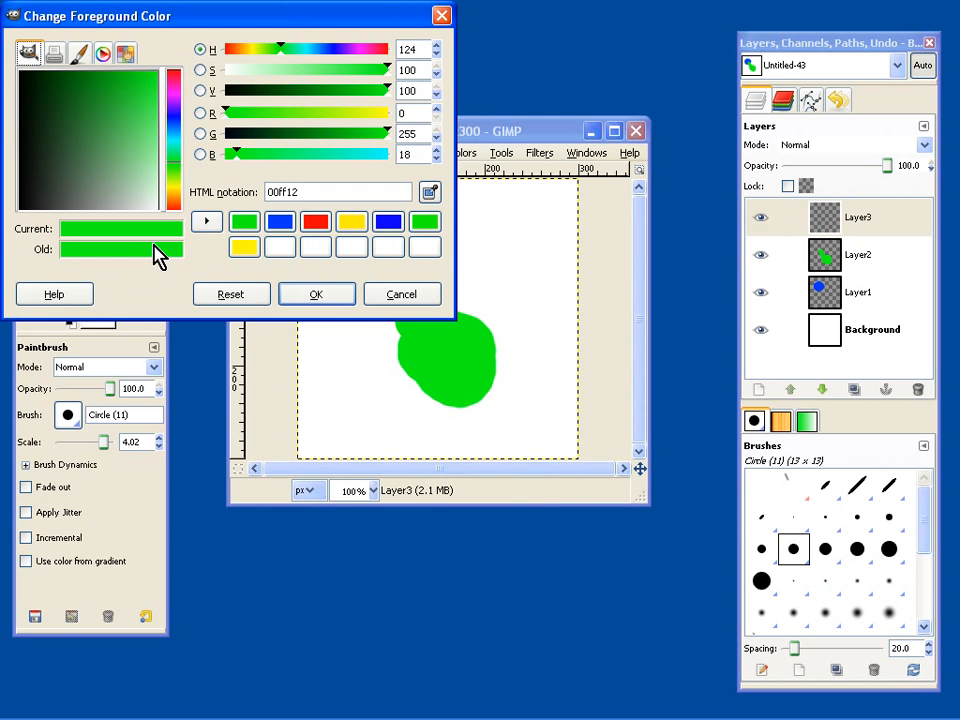
pyautogui.click(317, 222)
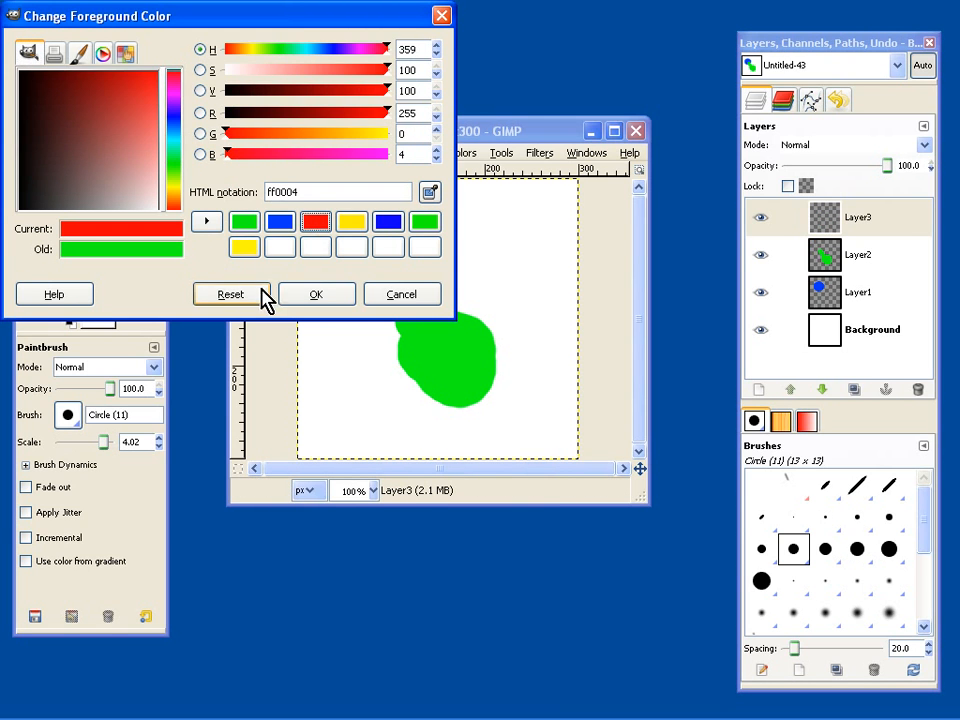
pyautogui.click(315, 294)
pyautogui.moveTo(521, 240)
pyautogui.mouseDown()
pyautogui.moveTo(500, 270)
pyautogui.moveTo(514, 306)
pyautogui.moveTo(478, 289)
pyautogui.moveTo(503, 292)
pyautogui.moveTo(527, 264)
pyautogui.moveTo(519, 297)
pyautogui.moveTo(509, 297)
pyautogui.moveTo(515, 285)
pyautogui.moveTo(482, 295)
pyautogui.moveTo(525, 282)
pyautogui.mouseUp()
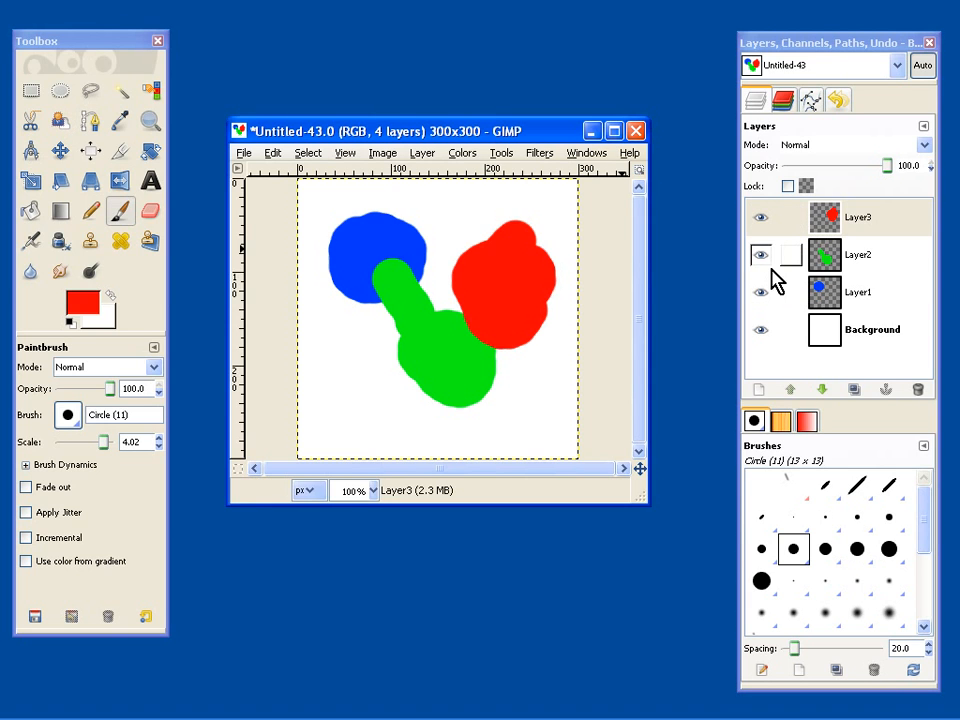
# - Using the Move tool, shift the red blob slightly up-left, the green one slightly down-right and the blue circle toward the red
pyautogui.click(61, 151)
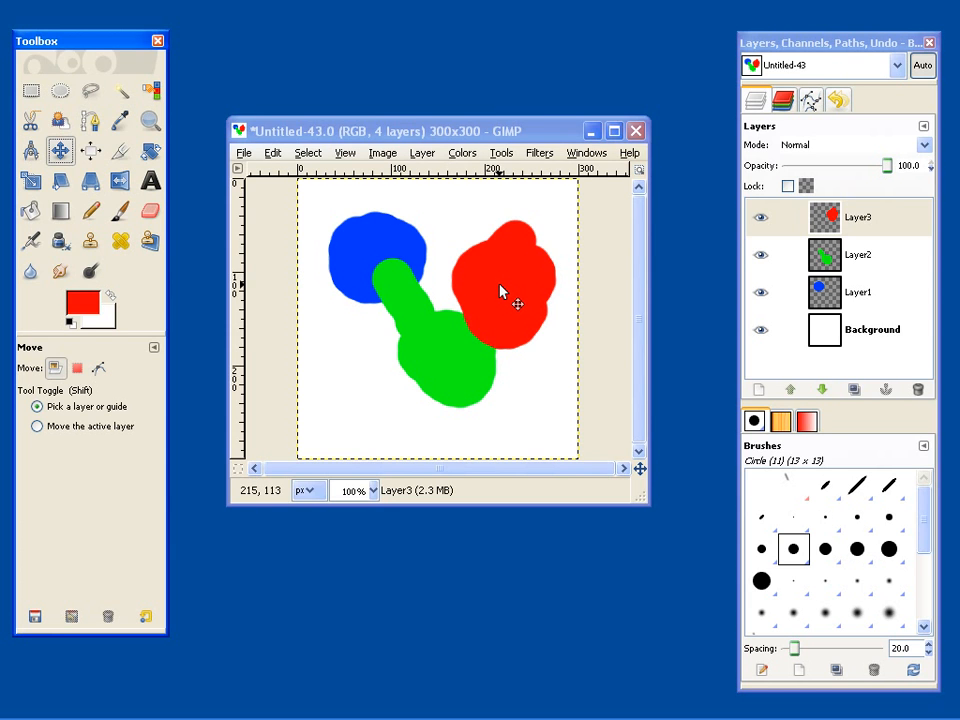
pyautogui.moveTo(500, 286)
pyautogui.mouseDown()
pyautogui.moveTo(480, 310)
pyautogui.moveTo(388, 315)
pyautogui.moveTo(394, 257)
pyautogui.moveTo(443, 347)
pyautogui.moveTo(377, 274)
pyautogui.moveTo(407, 317)
pyautogui.moveTo(435, 306)
pyautogui.moveTo(374, 297)
pyautogui.moveTo(421, 314)
pyautogui.moveTo(378, 312)
pyautogui.moveTo(423, 307)
pyautogui.moveTo(443, 337)
pyautogui.moveTo(407, 306)
pyautogui.moveTo(493, 285)
pyautogui.moveTo(490, 274)
pyautogui.mouseUp()
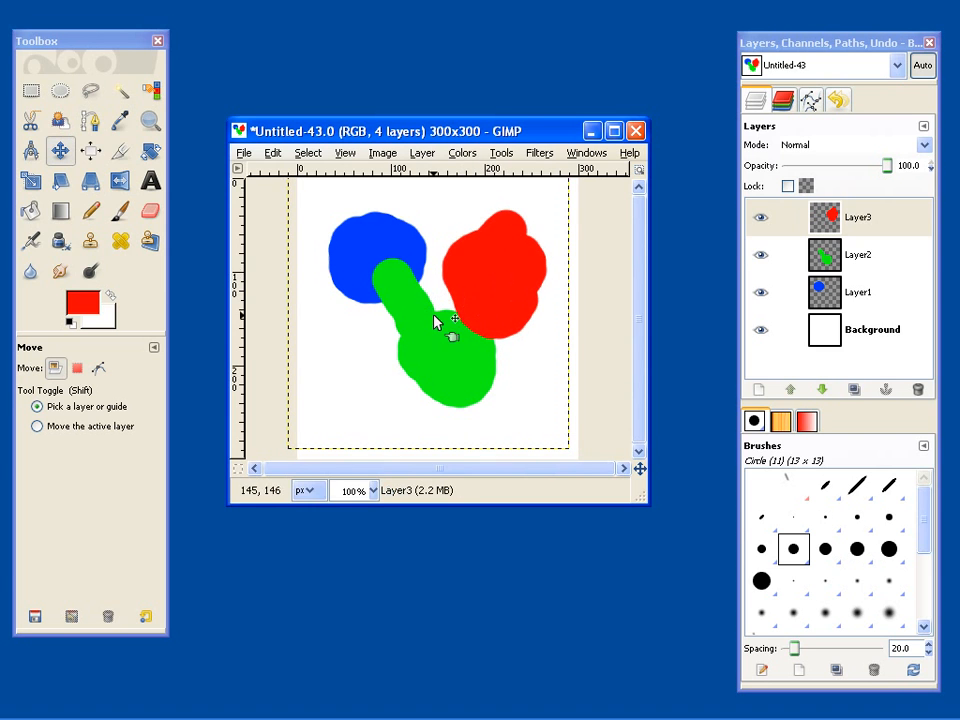
pyautogui.moveTo(426, 367)
pyautogui.mouseDown()
pyautogui.moveTo(493, 307)
pyautogui.moveTo(455, 300)
pyautogui.moveTo(405, 316)
pyautogui.moveTo(383, 291)
pyautogui.moveTo(388, 280)
pyautogui.moveTo(355, 286)
pyautogui.moveTo(474, 314)
pyautogui.moveTo(506, 295)
pyautogui.moveTo(472, 308)
pyautogui.moveTo(431, 354)
pyautogui.moveTo(440, 378)
pyautogui.mouseUp()
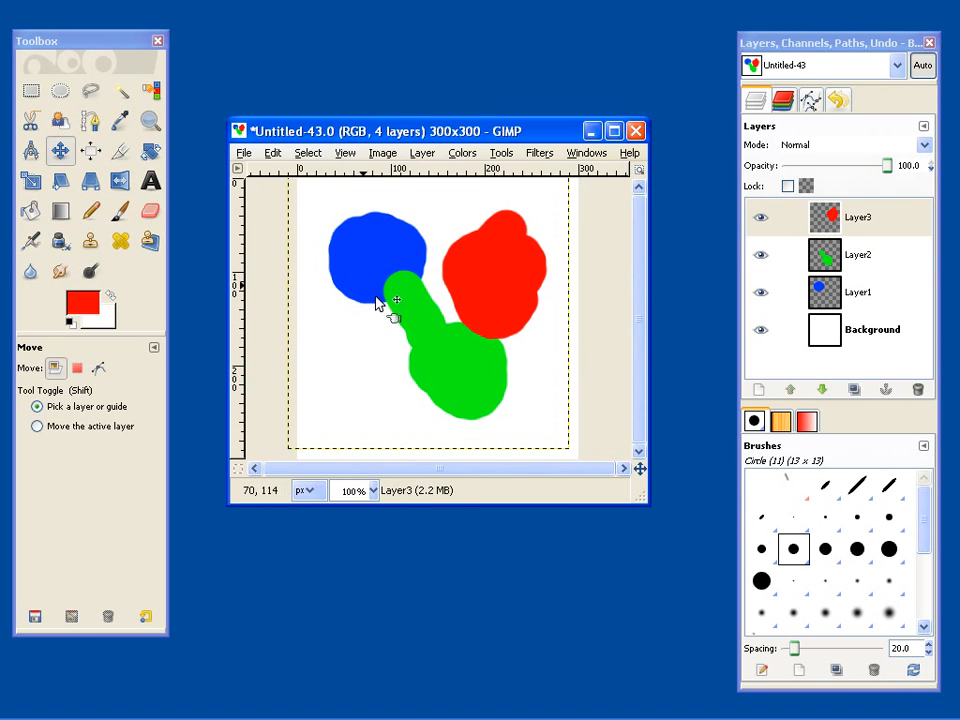
pyautogui.click(350, 268)
pyautogui.moveTo(349, 264); pyautogui.dragTo(386, 285)
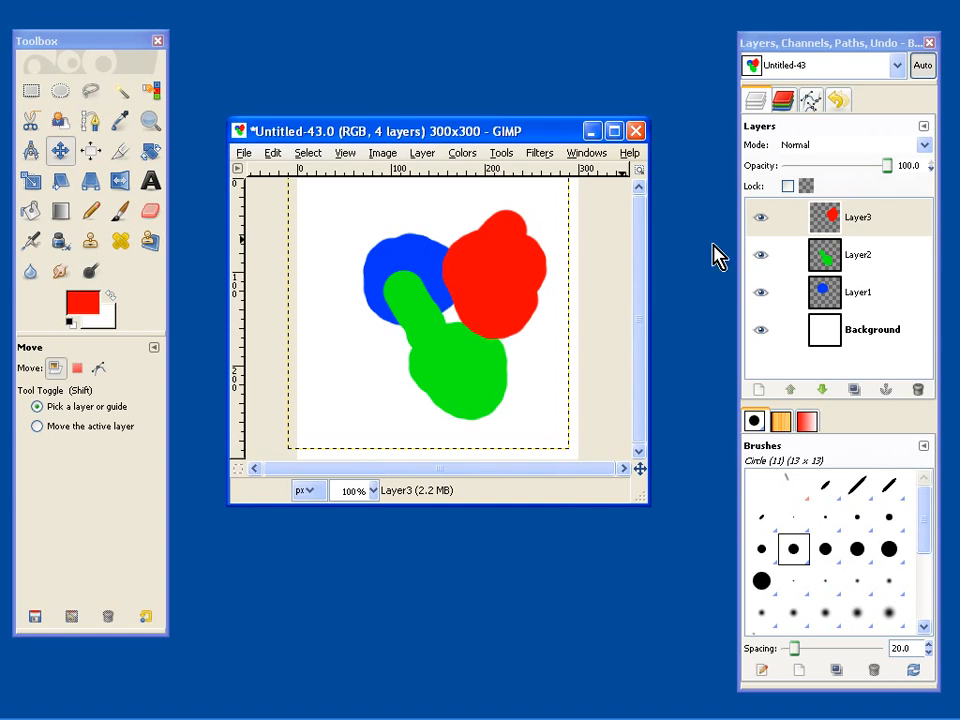
# - Raise Layer1 two levels so it is at the top of the layer stack
pyautogui.click(858, 296)
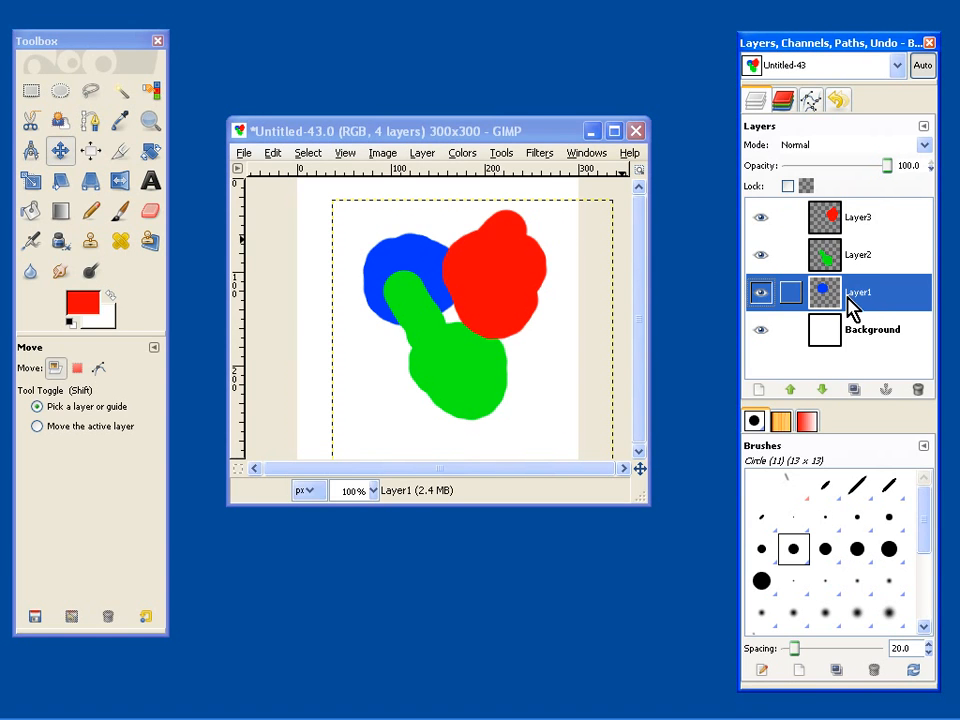
pyautogui.click(791, 391)
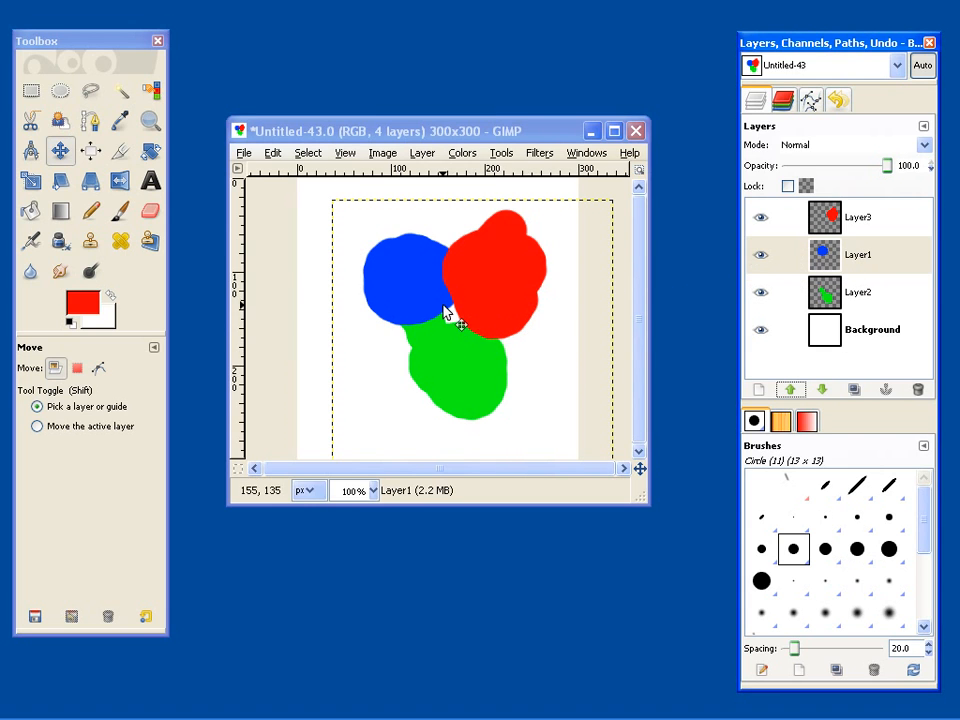
pyautogui.click(790, 390)
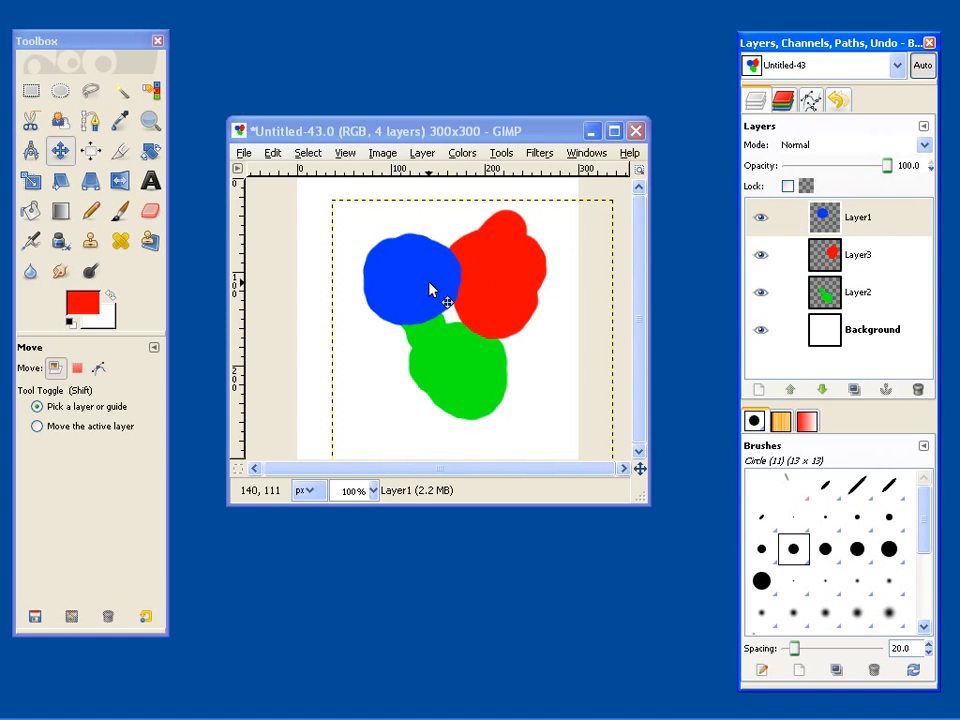
# - Nudge the blue circle slightly up-right and move Layer3's red blob down-left beneath it, over the green shape
pyautogui.moveTo(390, 283)
pyautogui.mouseDown()
pyautogui.moveTo(439, 275)
pyautogui.moveTo(376, 286)
pyautogui.moveTo(368, 266)
pyautogui.moveTo(395, 270)
pyautogui.moveTo(396, 279)
pyautogui.mouseUp()
pyautogui.click(886, 262)
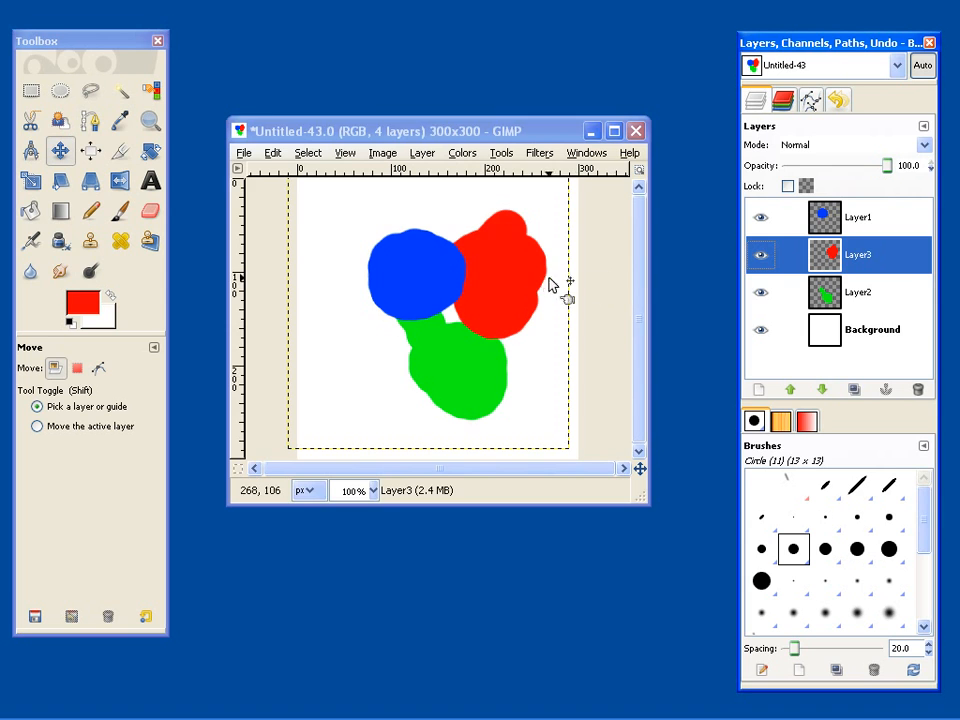
pyautogui.moveTo(526, 288); pyautogui.dragTo(478, 311)
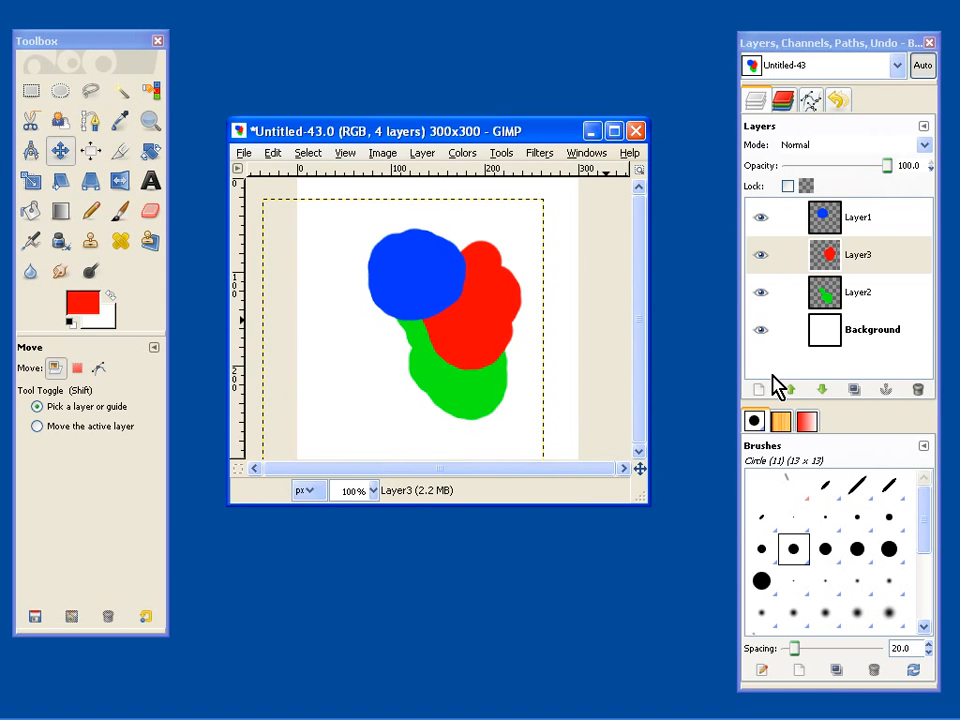
# - Lower Layer1 one level so it sits beneath Layer3, and nudge the blue circle slightly down-left
pyautogui.click(814, 220)
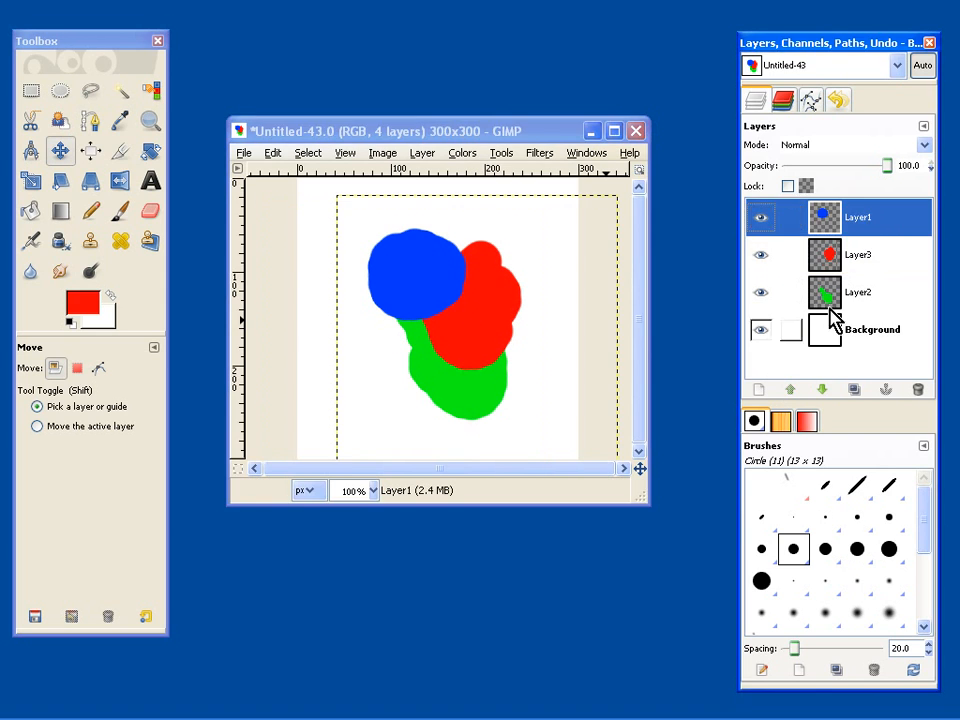
pyautogui.click(821, 391)
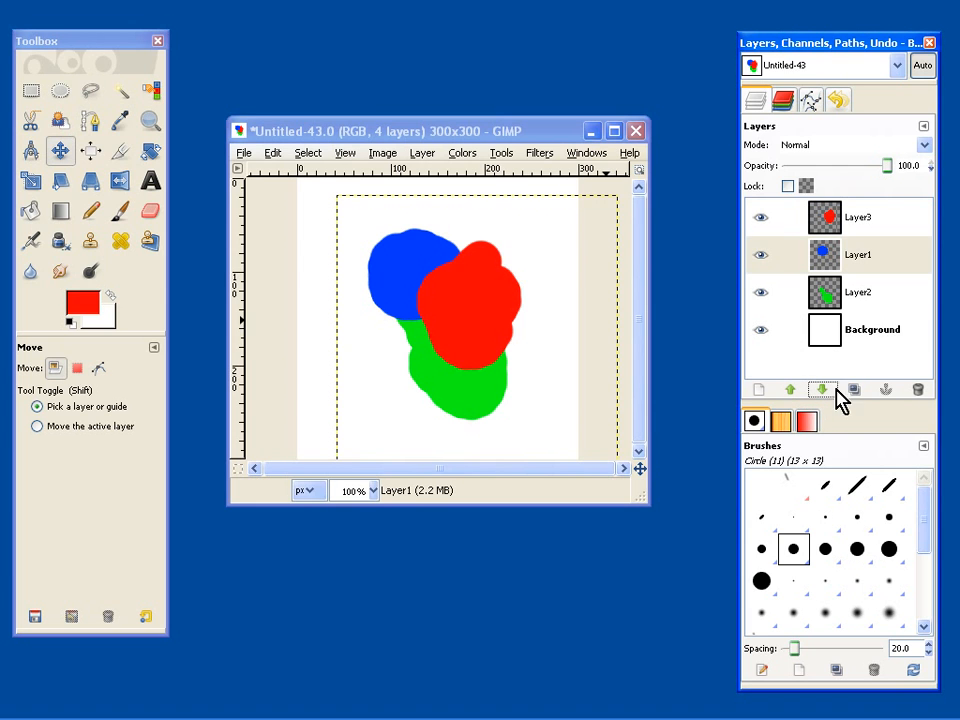
pyautogui.moveTo(403, 280)
pyautogui.mouseDown()
pyautogui.moveTo(409, 317)
pyautogui.moveTo(397, 287)
pyautogui.mouseUp()
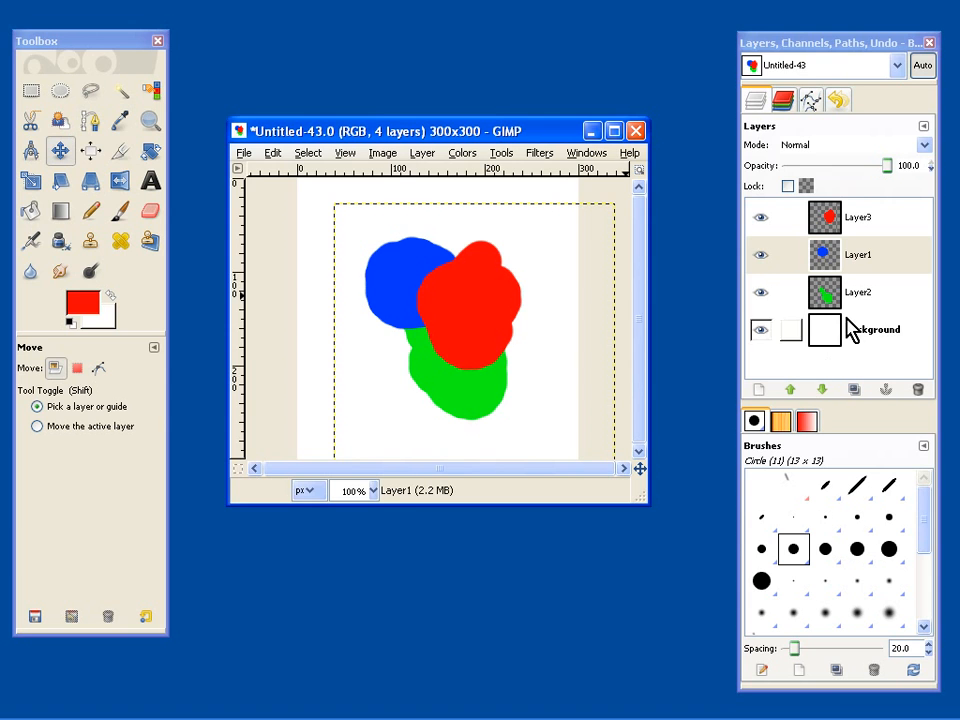
# - Raise Layer2 one level above Layer1 and shift its green shape slightly left over the blue circle
pyautogui.click(800, 302)
pyautogui.click(798, 390)
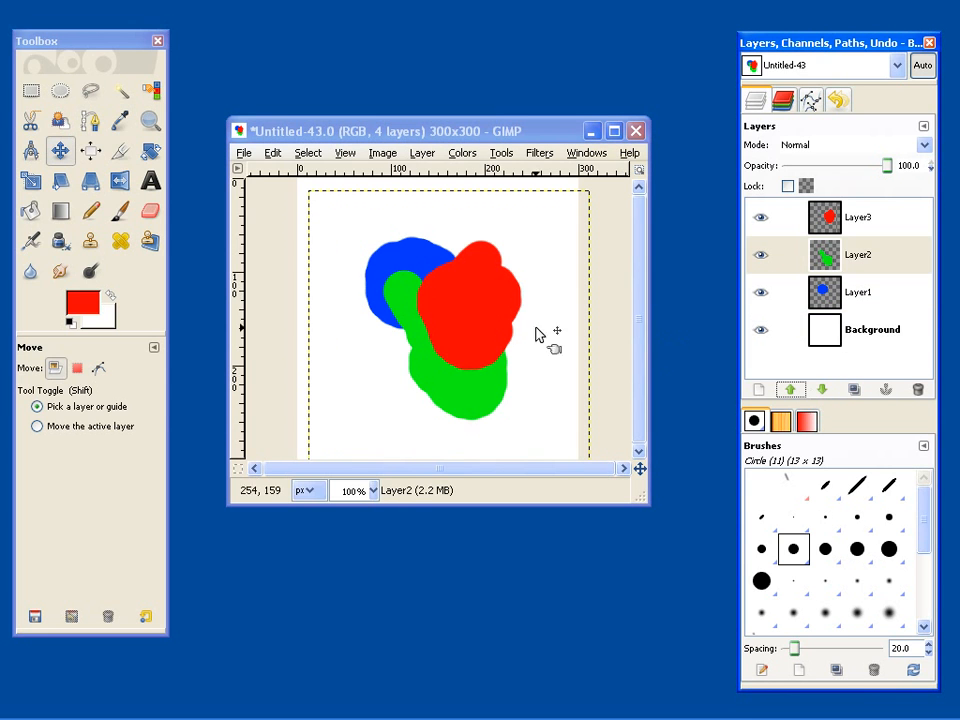
pyautogui.moveTo(441, 360)
pyautogui.mouseDown()
pyautogui.moveTo(426, 370)
pyautogui.moveTo(443, 340)
pyautogui.moveTo(405, 366)
pyautogui.moveTo(430, 362)
pyautogui.mouseUp()
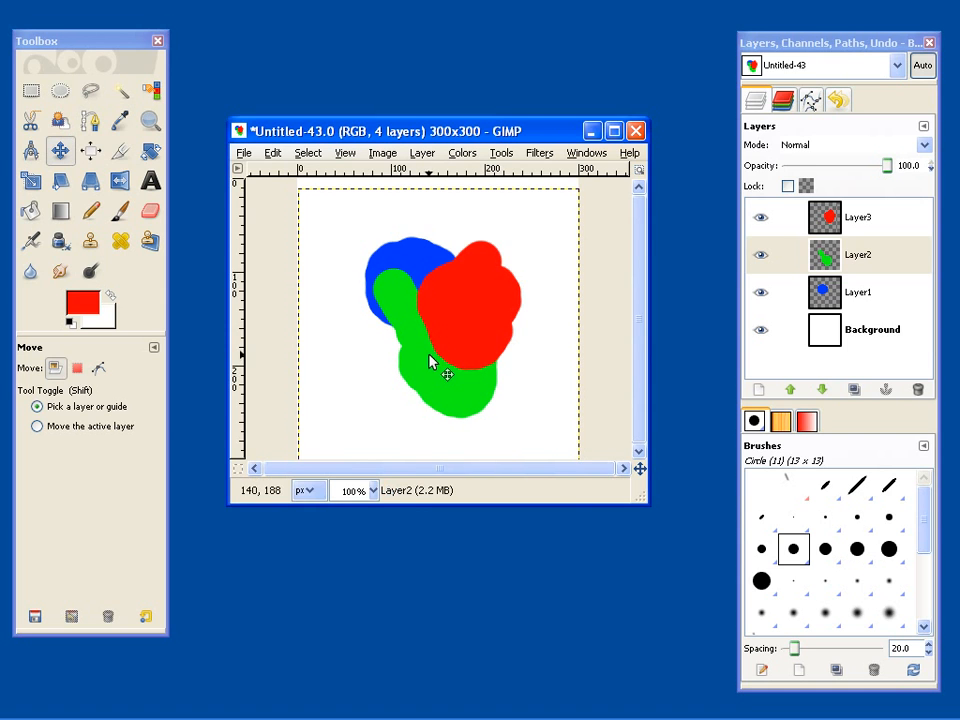
# - Duplicate Layer3 and move the copy's red blob down-left, so it covers the lower-left part of the green shape
pyautogui.click(872, 218)
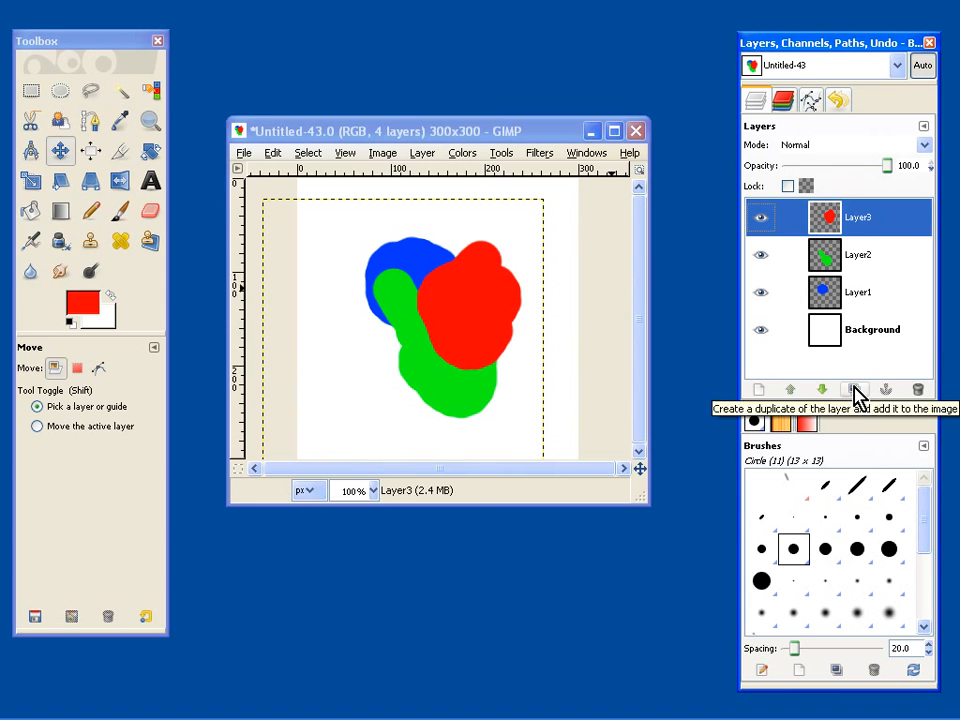
pyautogui.click(853, 390)
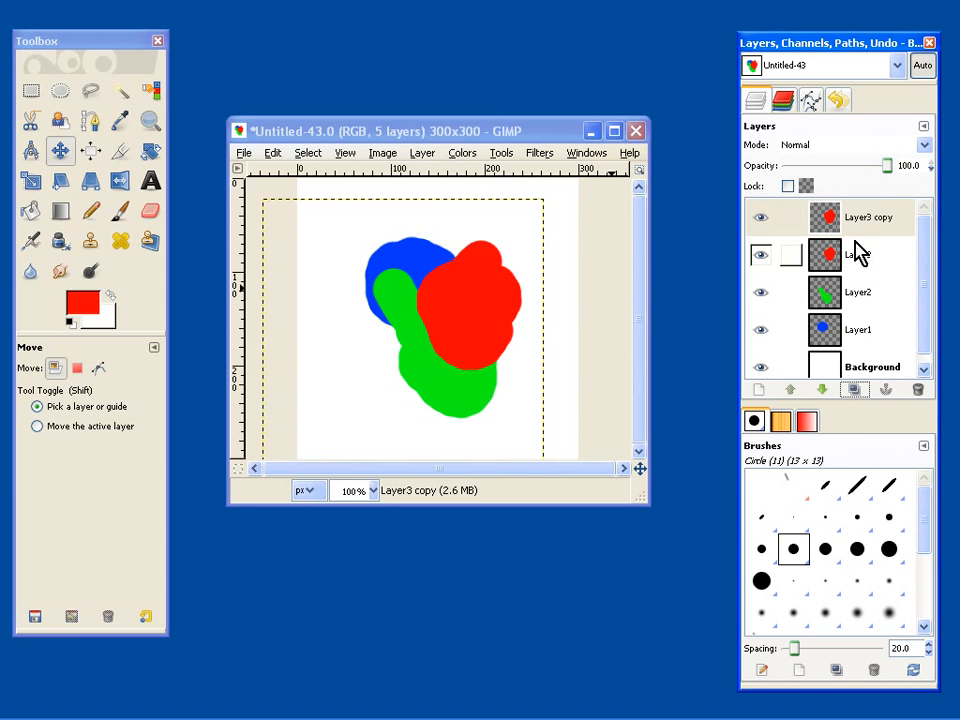
pyautogui.moveTo(496, 318); pyautogui.dragTo(406, 391)
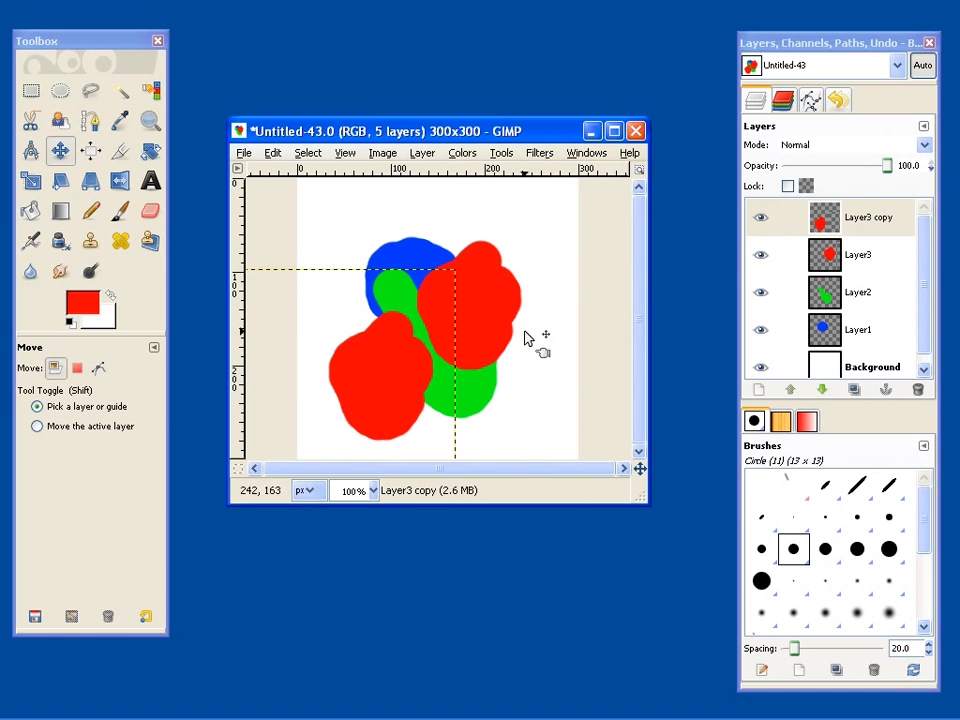
# - Lower the original Layer3 two levels so it lies just above the Background layer
pyautogui.click(860, 268)
pyautogui.scroll(-1, 921, 290)
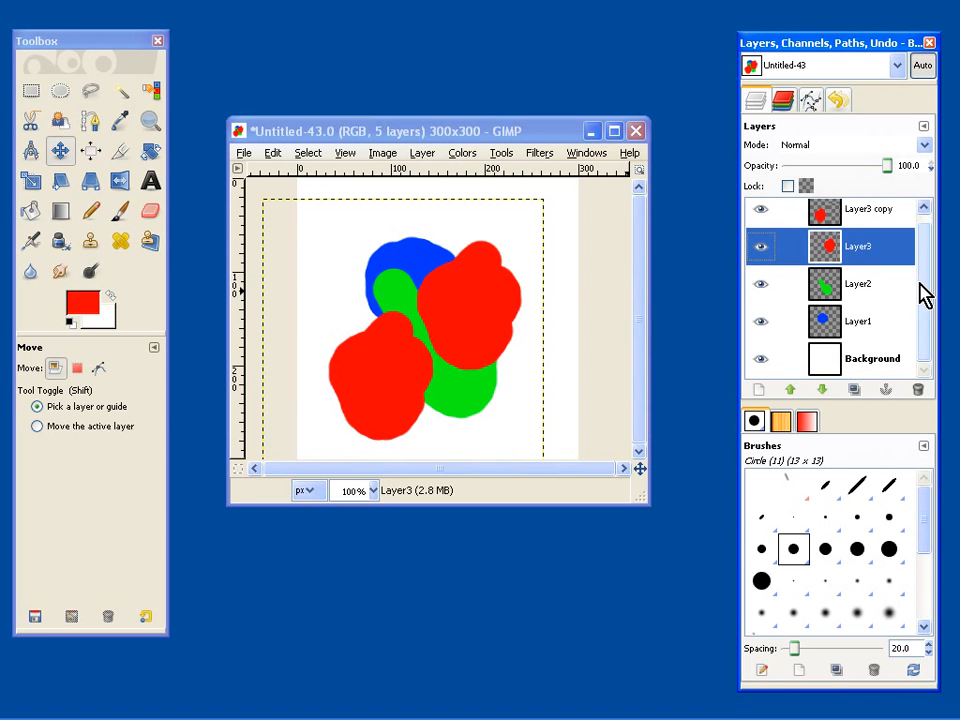
pyautogui.click(821, 390)
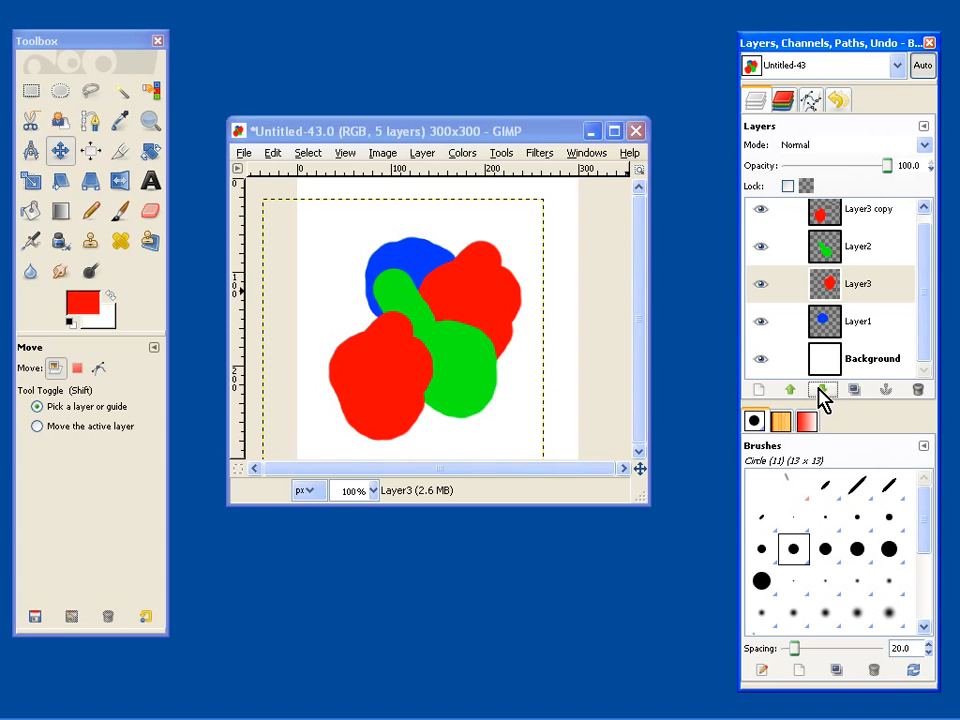
pyautogui.click(821, 390)
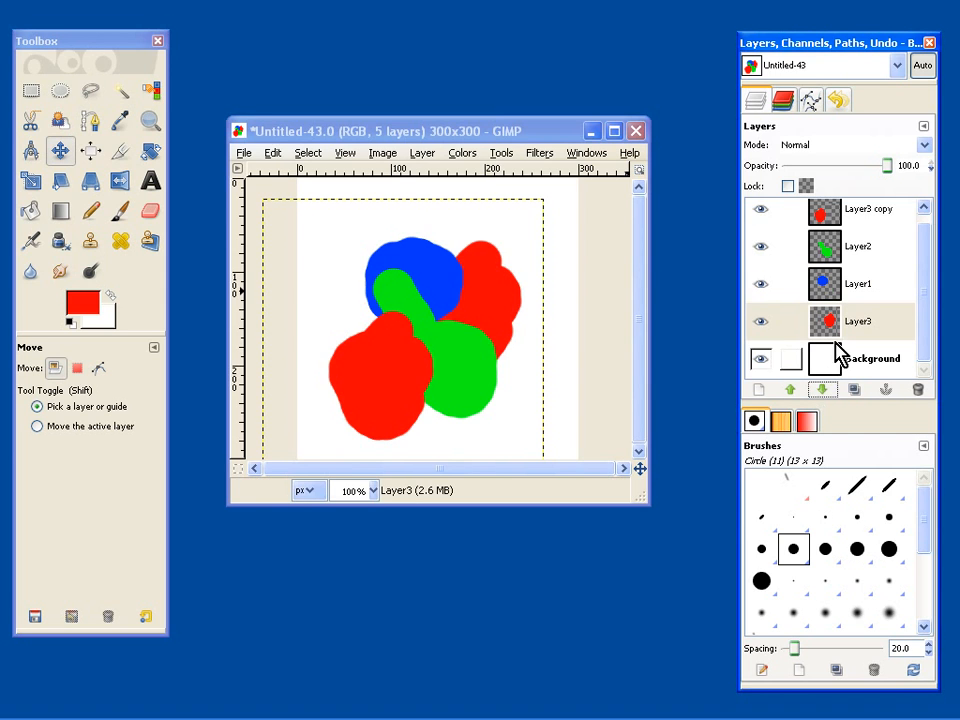
# - Nudge Layer3's red blob slightly right, the copied red blob slightly up-right and the blue circle slightly down
pyautogui.moveTo(477, 312)
pyautogui.mouseDown()
pyautogui.moveTo(463, 305)
pyautogui.moveTo(488, 315)
pyautogui.mouseUp()
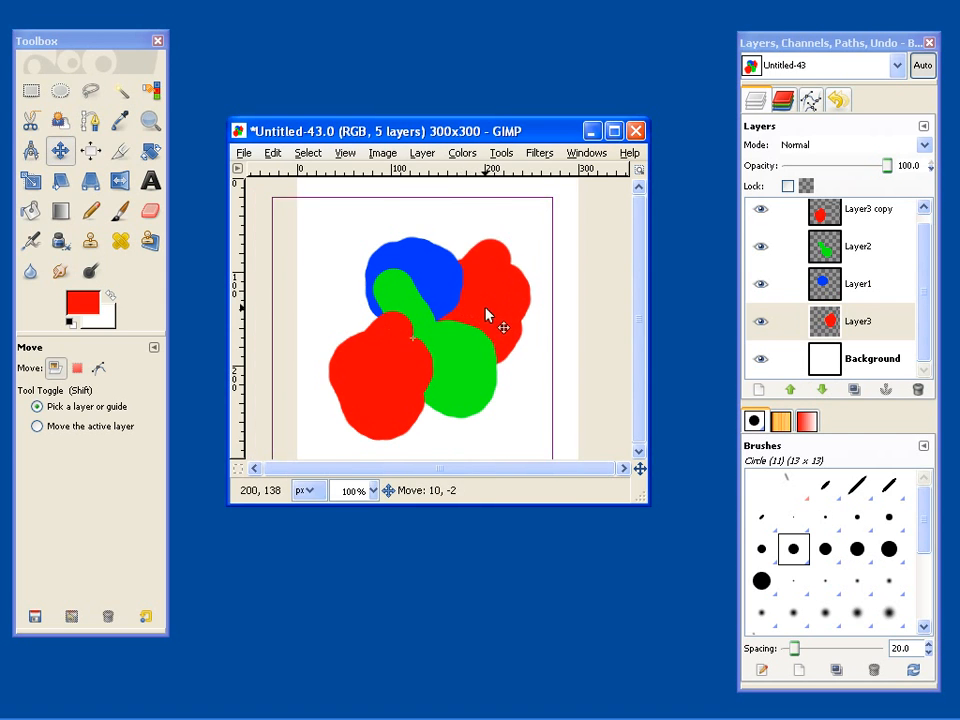
pyautogui.moveTo(365, 386); pyautogui.dragTo(374, 367)
pyautogui.click(487, 343)
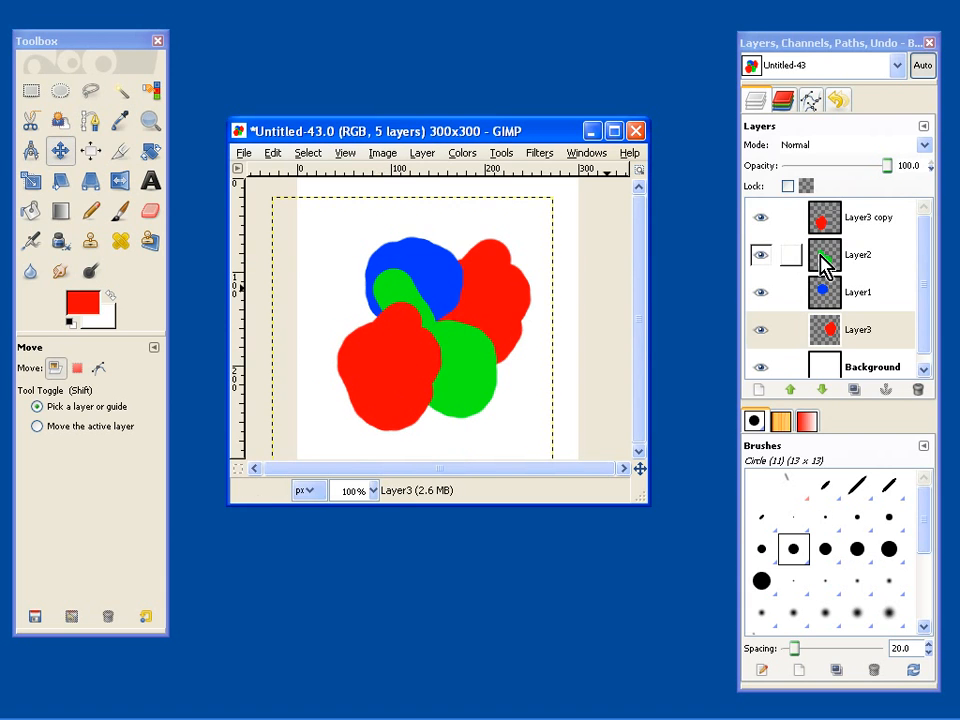
pyautogui.moveTo(504, 293); pyautogui.dragTo(503, 304)
pyautogui.moveTo(448, 283); pyautogui.dragTo(443, 297)
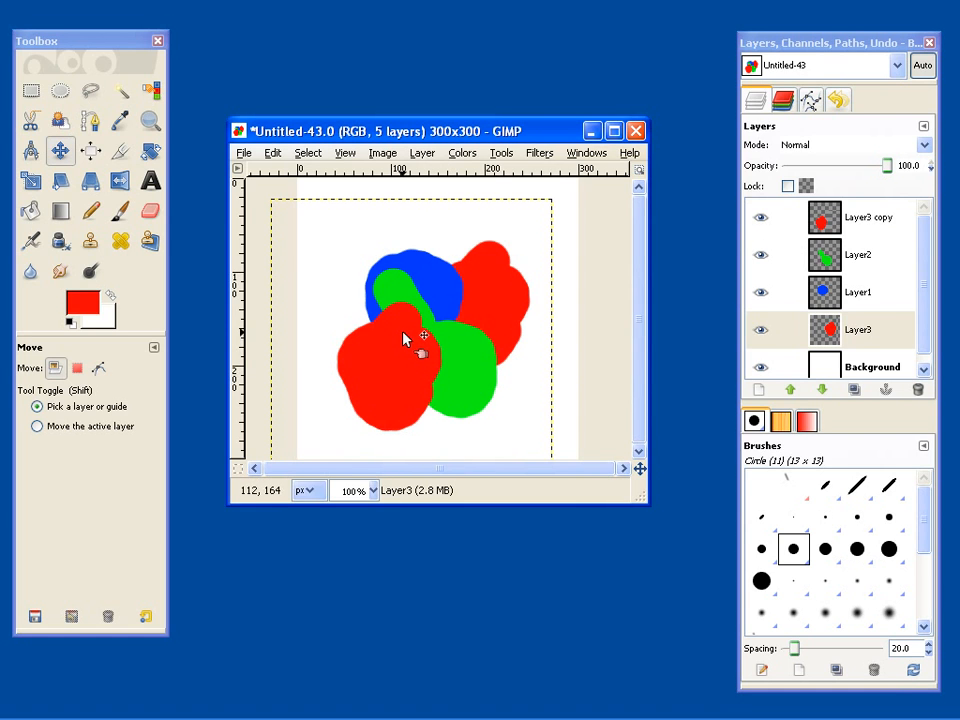
pyautogui.moveTo(394, 369); pyautogui.dragTo(394, 364)
# - Reduce the opacity of the Layer3 copy layer to 71.0
pyautogui.moveTo(886, 166)
pyautogui.mouseDown()
pyautogui.moveTo(836, 170)
pyautogui.moveTo(889, 172)
pyautogui.mouseUp()
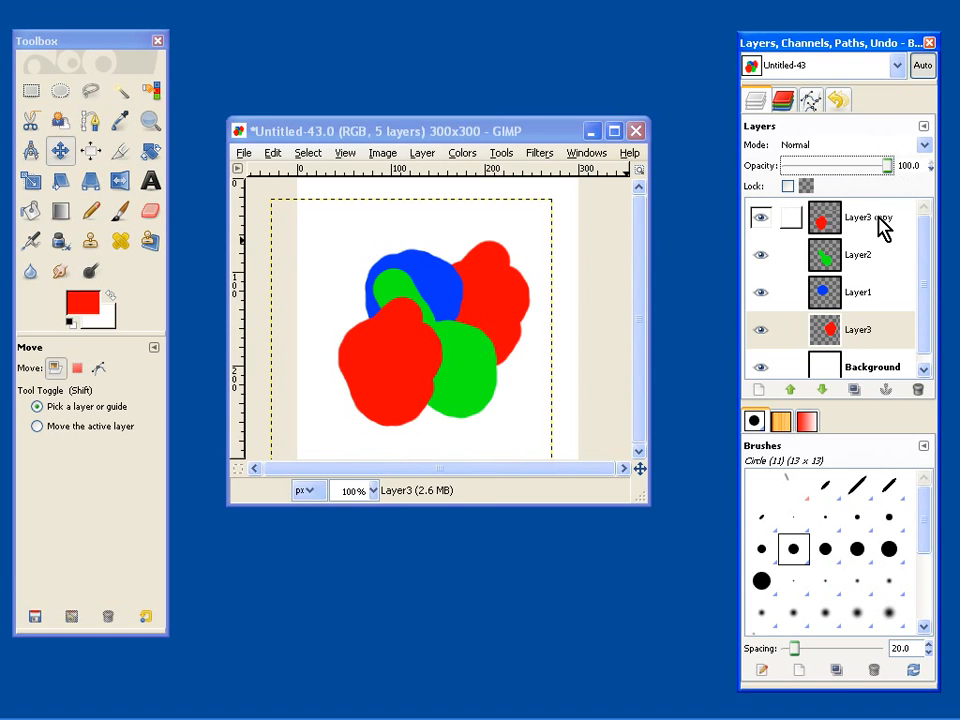
pyautogui.click(883, 219)
pyautogui.moveTo(886, 166); pyautogui.dragTo(857, 170)
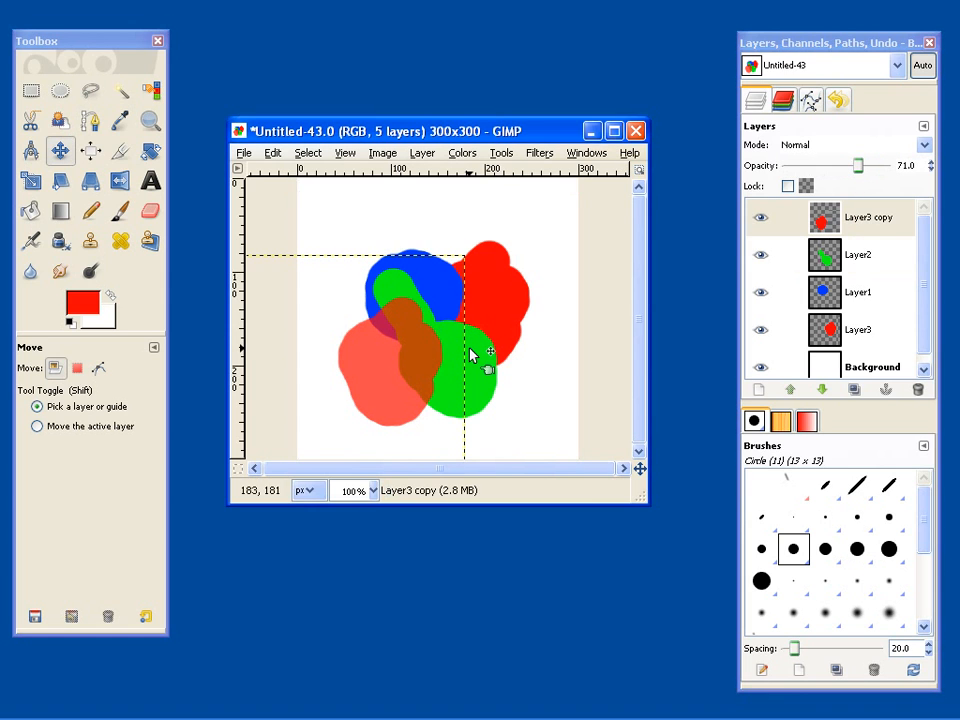
# - Reduce Layer2's opacity to 70.1 and shift the Layer3 copy's red blob slightly down-left
pyautogui.click(818, 255)
pyautogui.moveTo(885, 166); pyautogui.dragTo(855, 172)
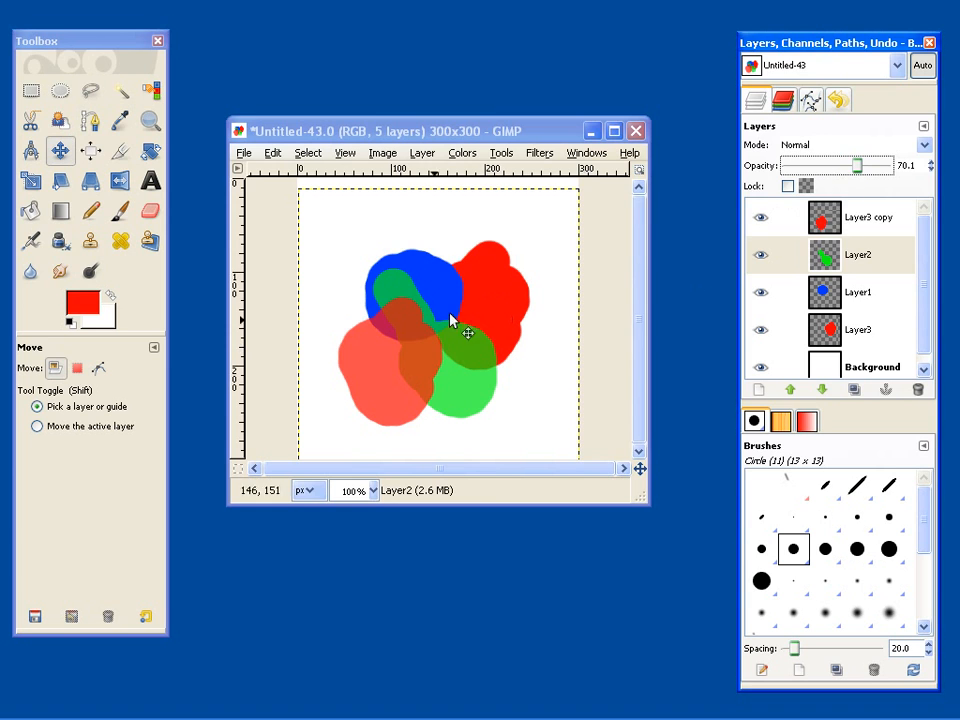
pyautogui.click(818, 224)
pyautogui.moveTo(380, 378); pyautogui.dragTo(376, 378)
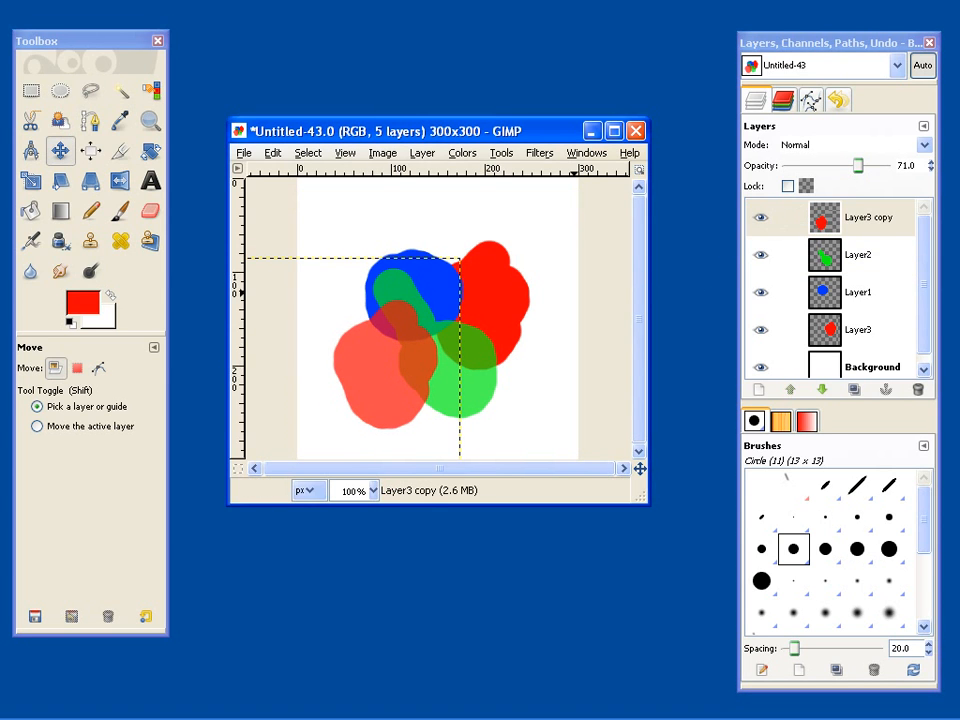
# - Try the Dissolve, Multiply, Dodge and Difference blend modes one after another on the Layer3 copy layer
pyautogui.click(924, 145)
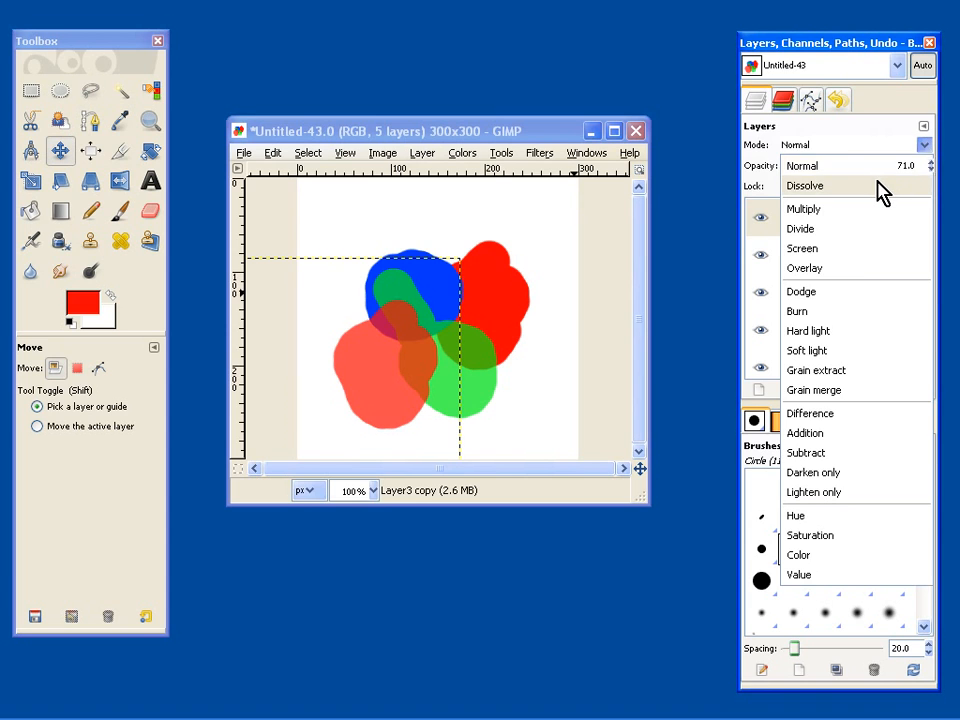
pyautogui.click(884, 186)
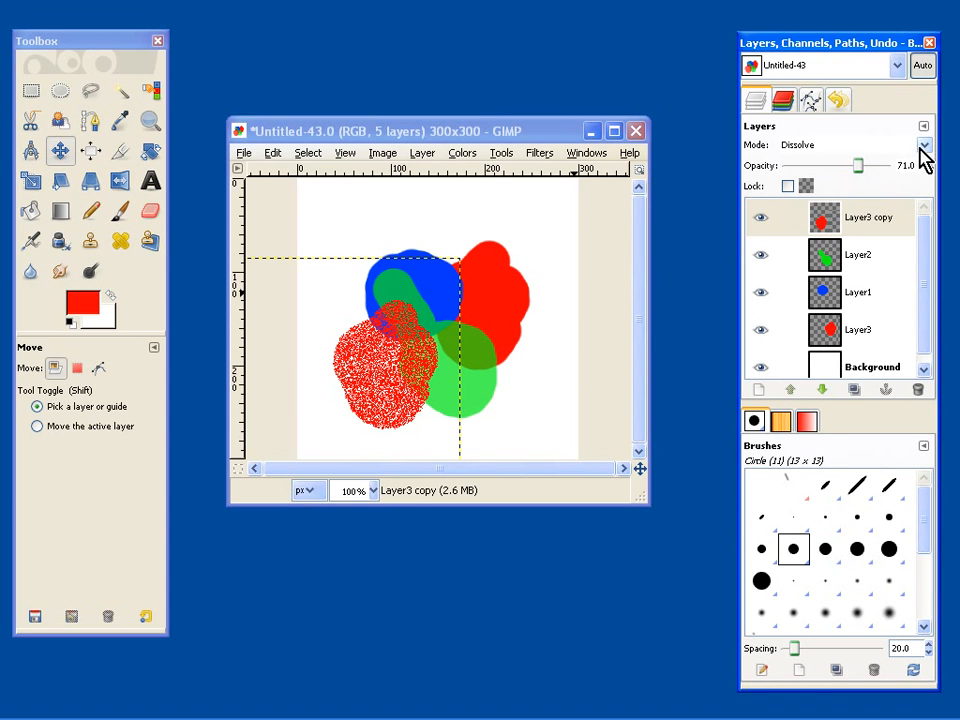
pyautogui.click(922, 148)
pyautogui.click(836, 219)
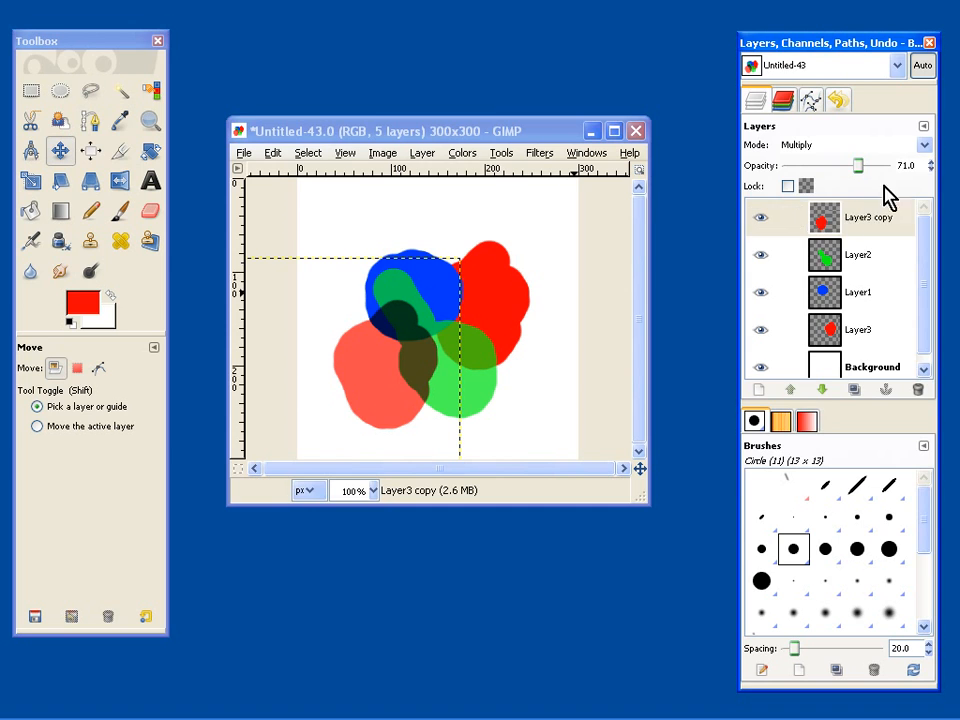
pyautogui.click(920, 152)
pyautogui.click(826, 292)
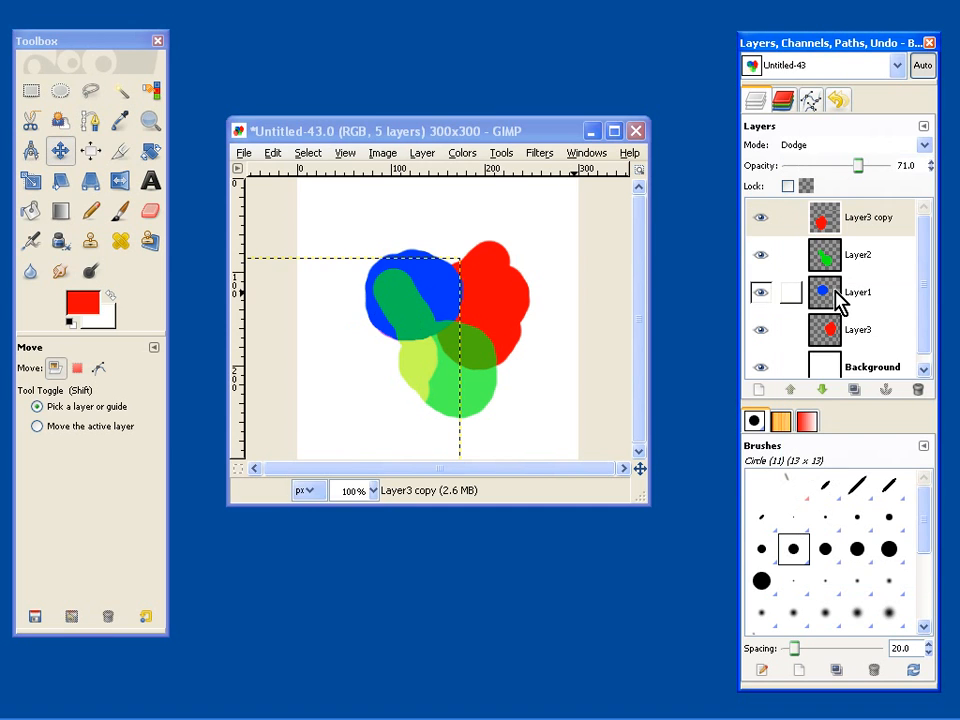
pyautogui.click(922, 145)
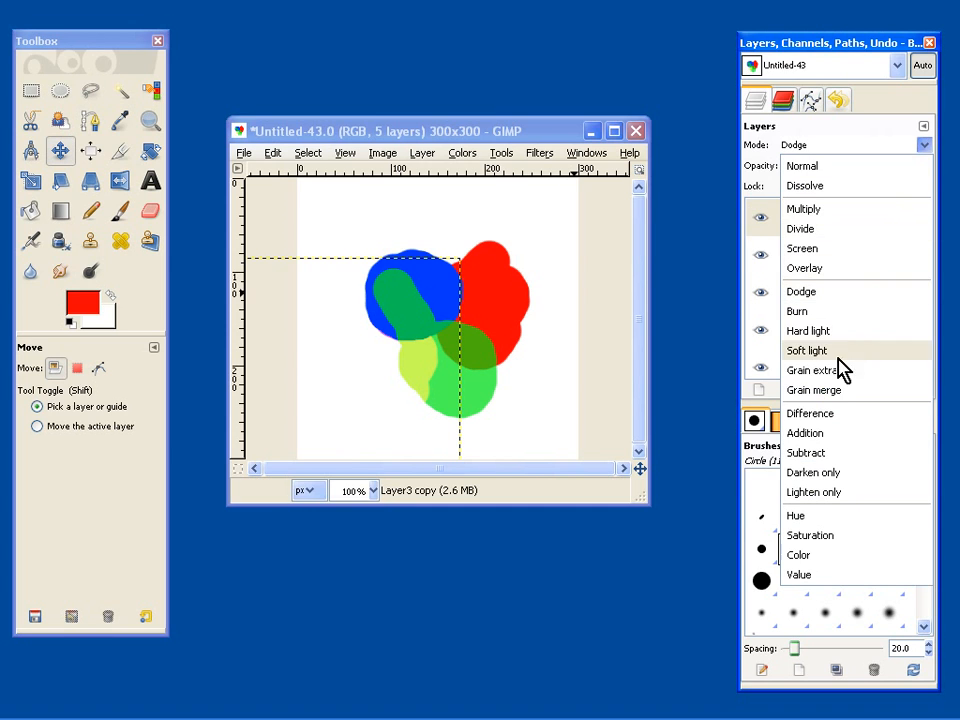
pyautogui.click(830, 413)
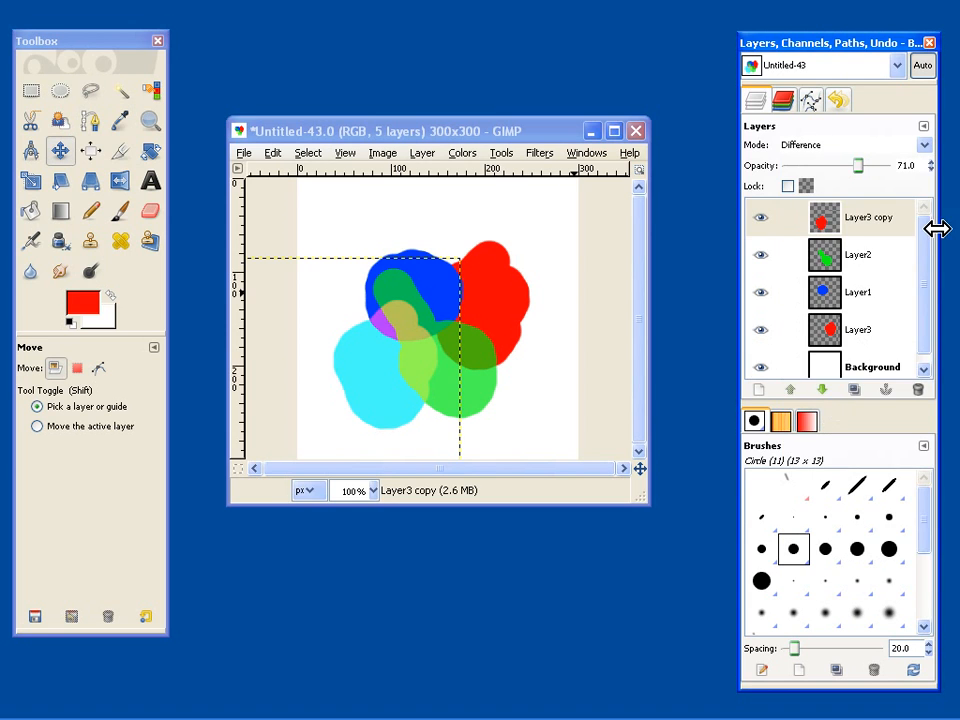
# - Set the Layer3 copy's blend mode to Hue, and nudge its blob and Layer1's blue circle slightly up-right
pyautogui.click(922, 146)
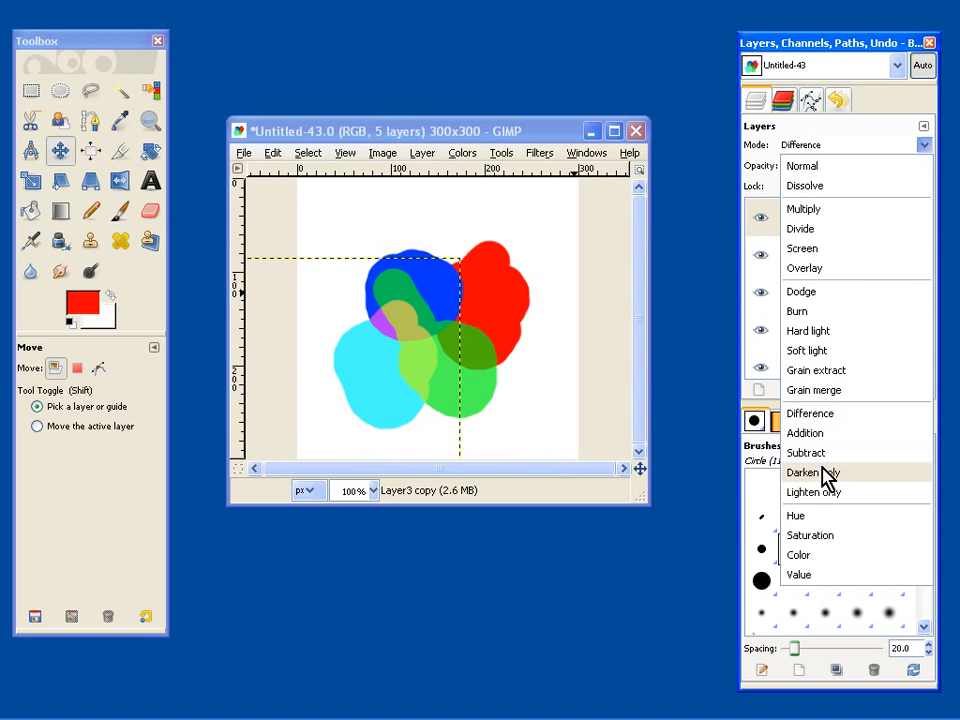
pyautogui.click(818, 516)
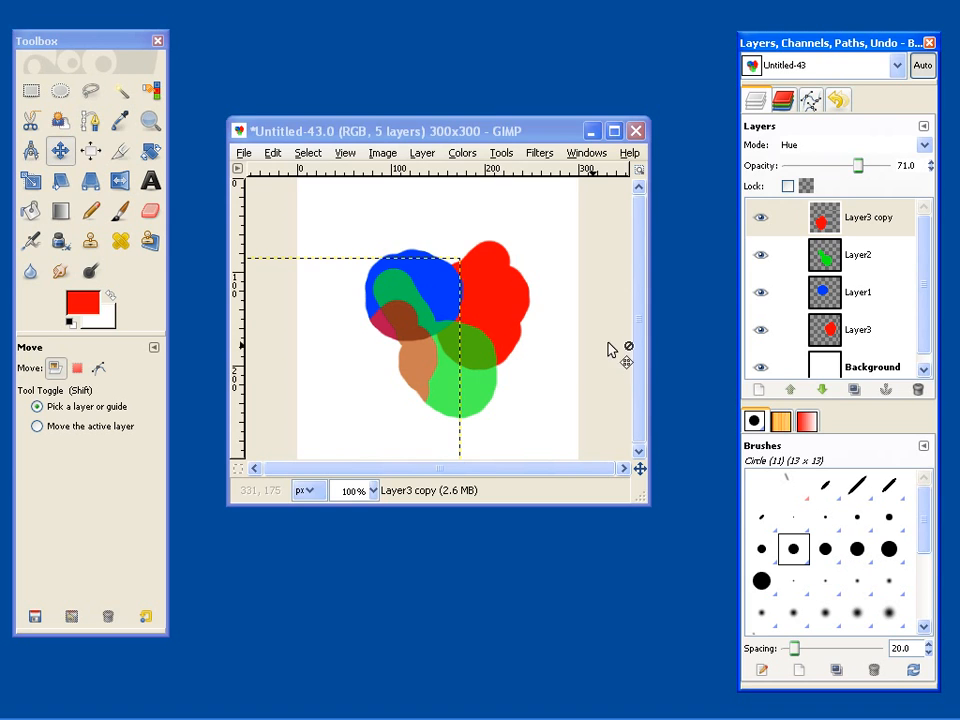
pyautogui.moveTo(407, 378)
pyautogui.mouseDown()
pyautogui.moveTo(535, 312)
pyautogui.moveTo(528, 367)
pyautogui.moveTo(441, 384)
pyautogui.moveTo(423, 372)
pyautogui.mouseUp()
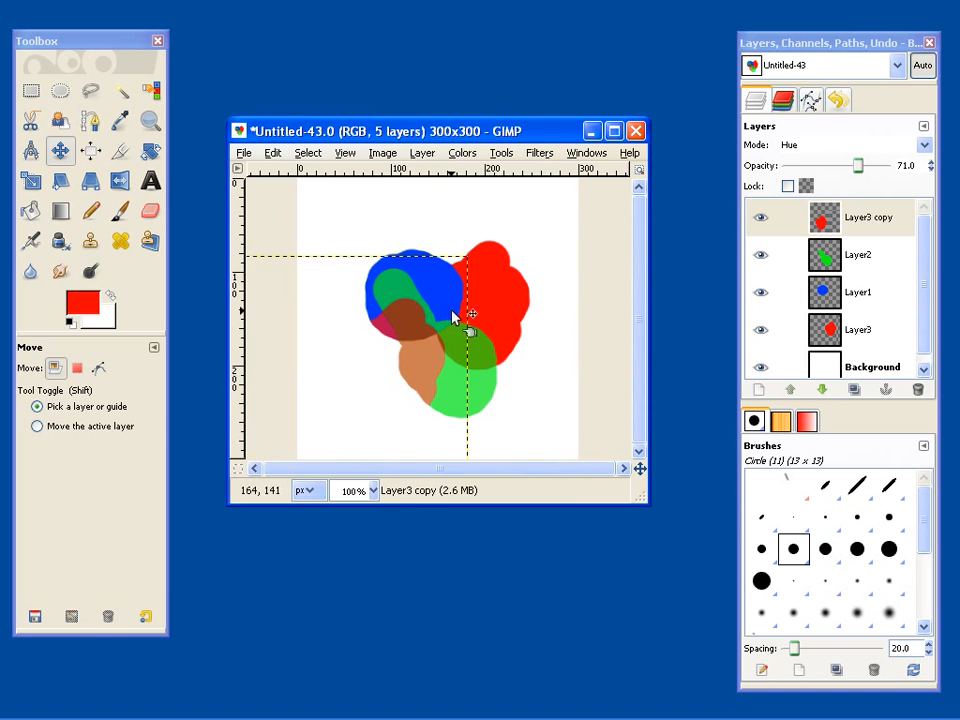
pyautogui.click(866, 294)
pyautogui.moveTo(452, 306); pyautogui.dragTo(458, 302)
# - Try the Difference and Multiply blend modes on Layer1
pyautogui.click(924, 145)
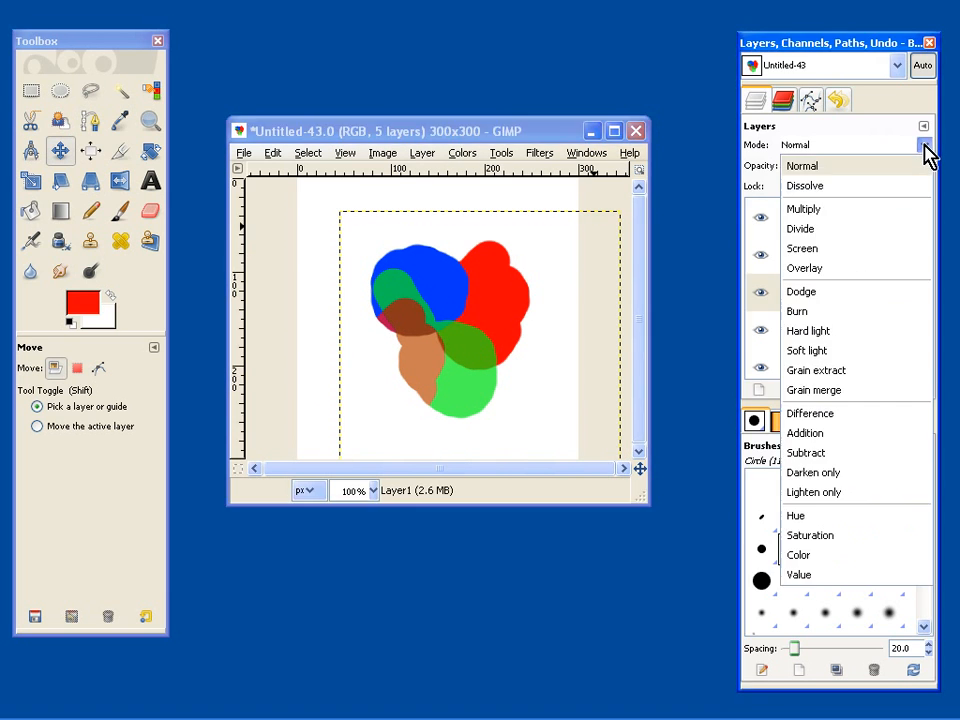
pyautogui.click(829, 412)
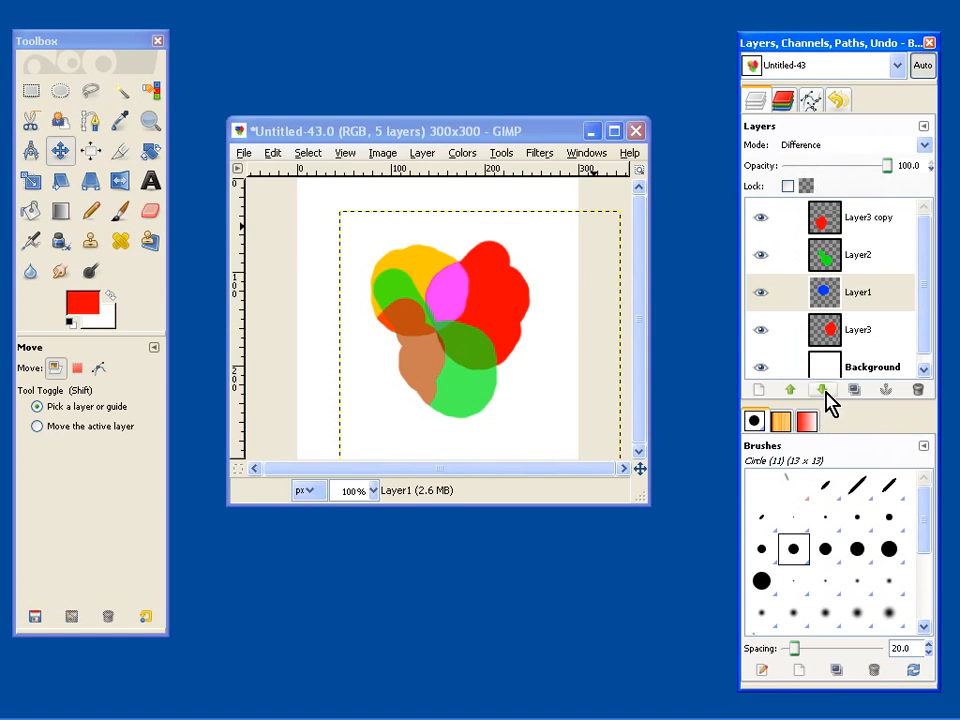
pyautogui.click(924, 145)
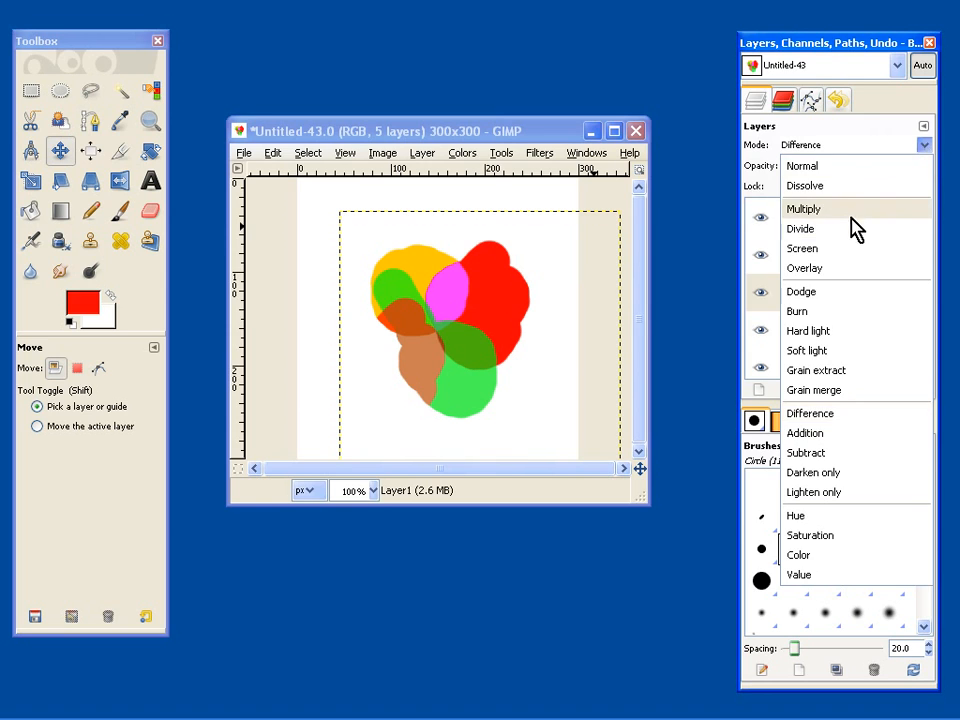
pyautogui.click(855, 212)
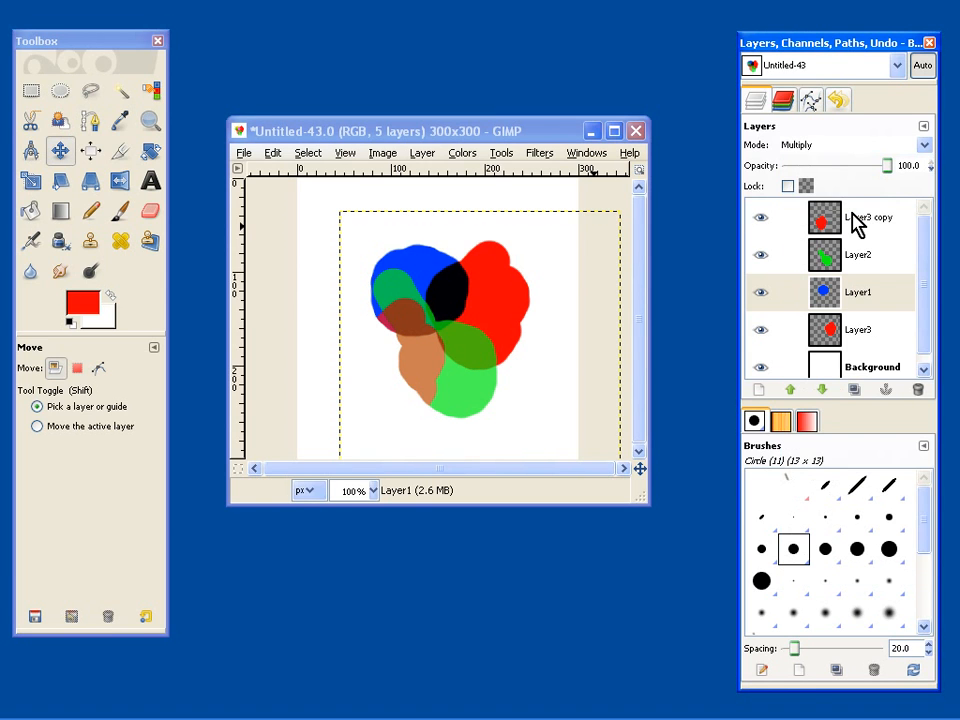
# - Set Layer1's blend mode to Hard light and move its blue circle right and slightly up, further over the red blob
pyautogui.click(926, 145)
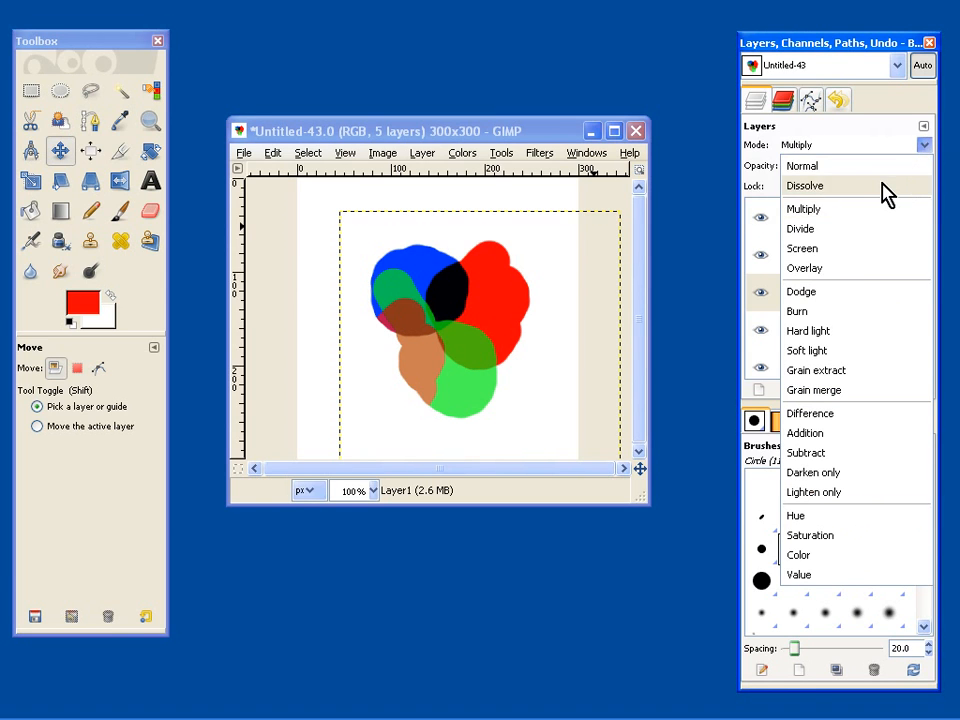
pyautogui.click(833, 338)
pyautogui.moveTo(430, 281); pyautogui.dragTo(448, 270)
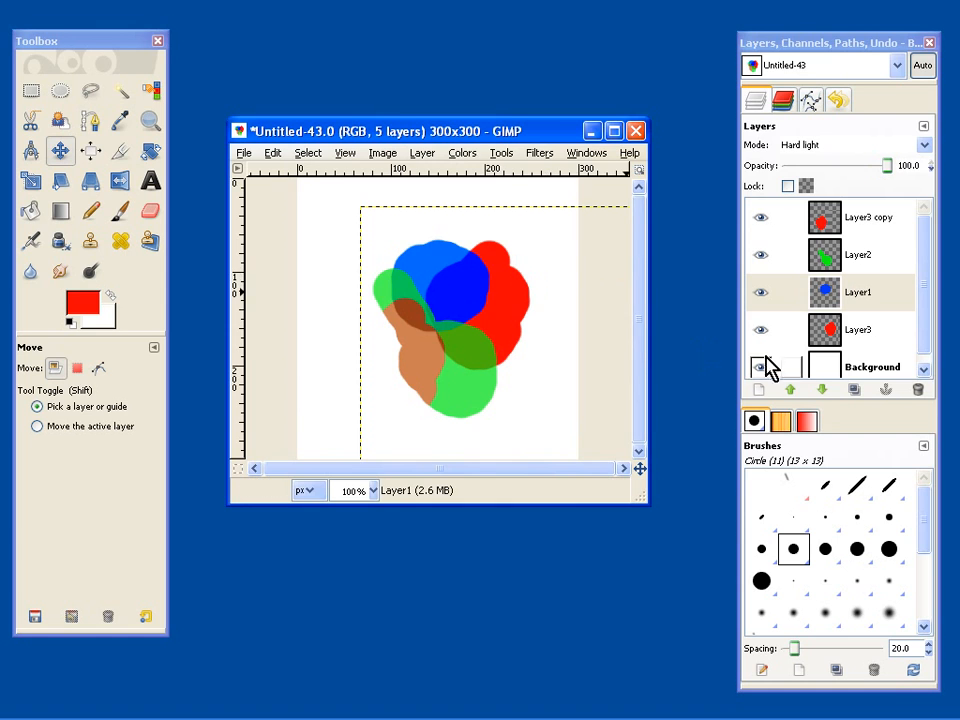
# - Select the Layer3 copy and the original Layer3 in turn to compare their blend mode and opacity
pyautogui.click(870, 240)
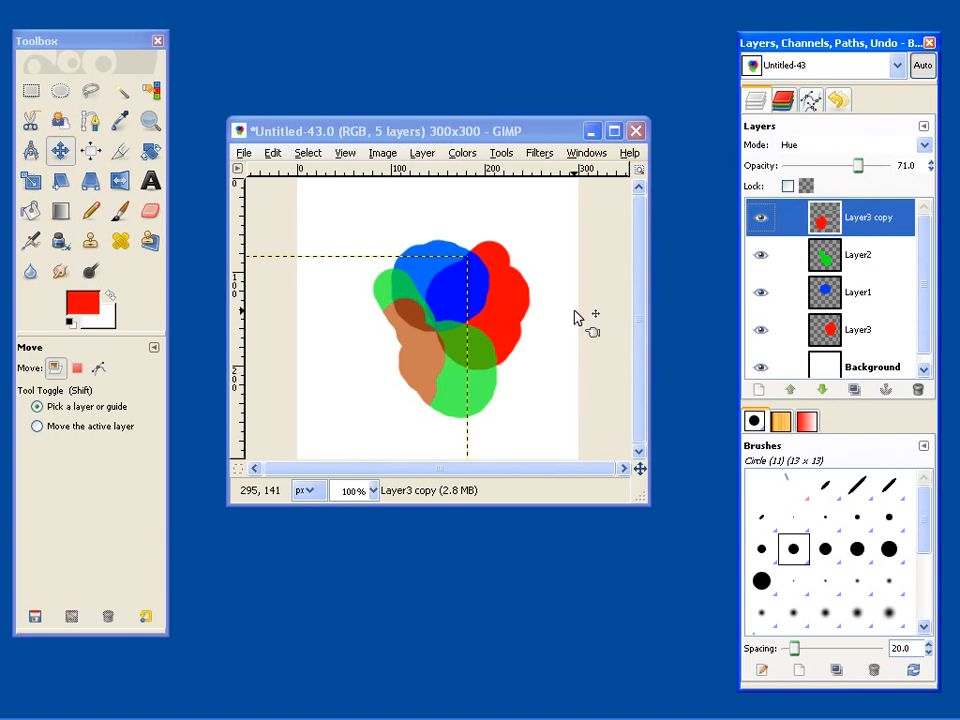
pyautogui.click(896, 334)
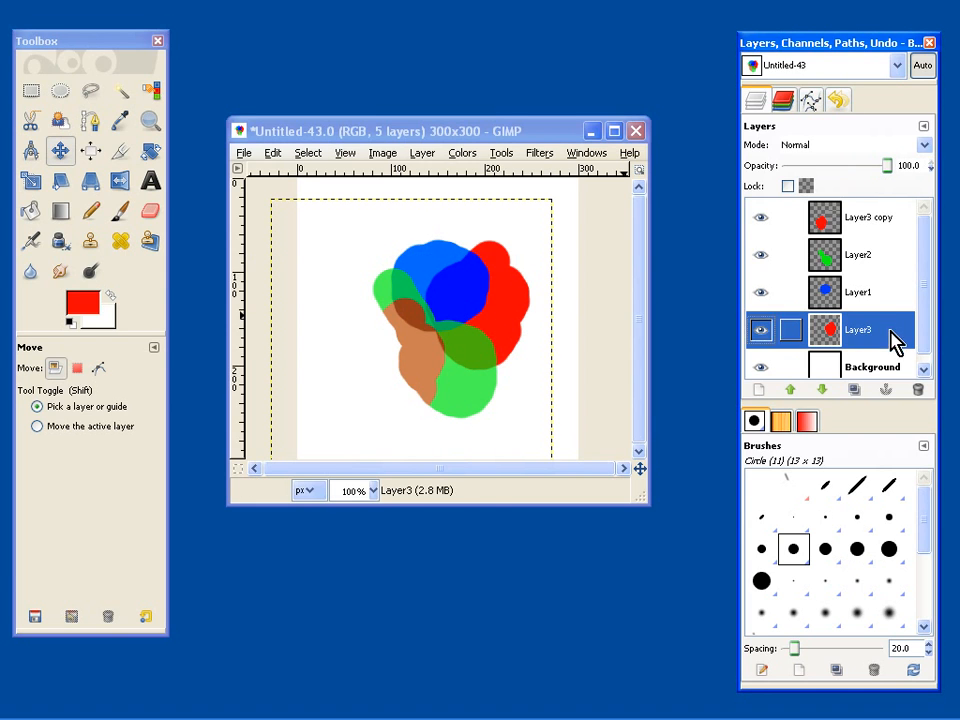
# - Delete Layer3 and the Layer3 copy, and move the green shape left and the blue circle up-right
pyautogui.click(918, 392)
pyautogui.moveTo(410, 345); pyautogui.dragTo(422, 320)
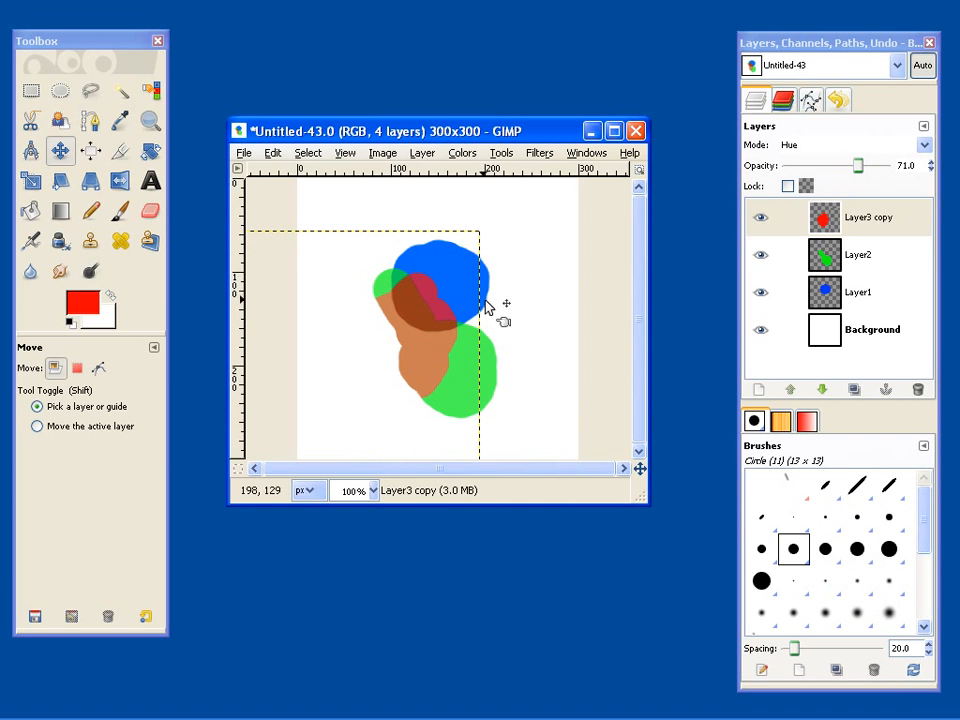
pyautogui.click(918, 392)
pyautogui.moveTo(442, 385); pyautogui.dragTo(390, 388)
pyautogui.moveTo(455, 290); pyautogui.dragTo(487, 275)
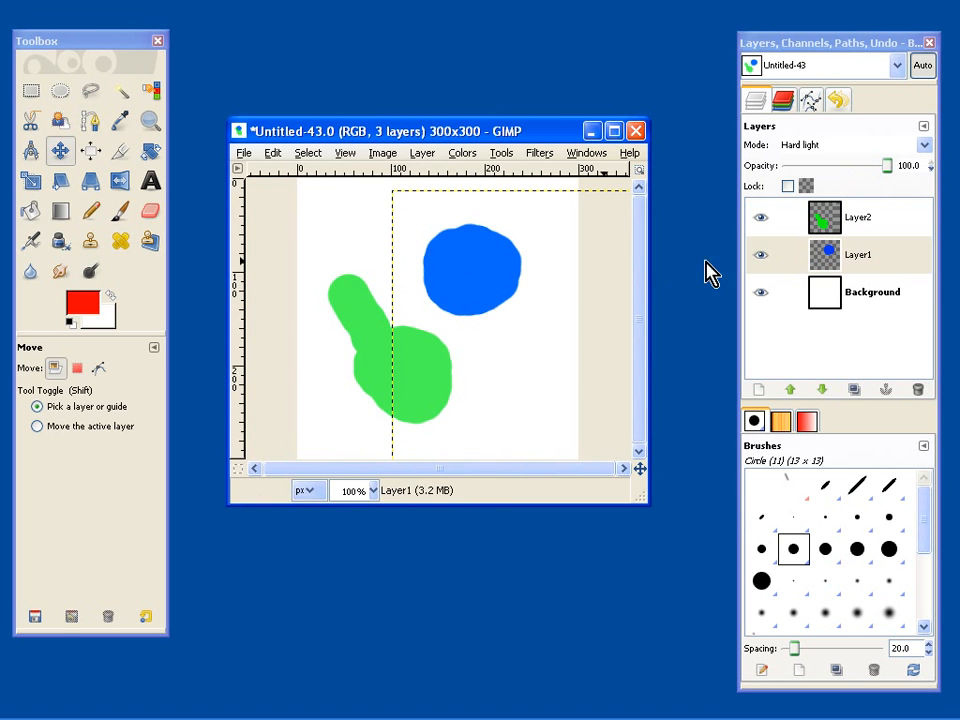
# - Delete Layer1 and Layer2 so that only the Background layer is left, shifting the green shape up-right in between
pyautogui.click(918, 390)
pyautogui.moveTo(435, 378); pyautogui.dragTo(472, 356)
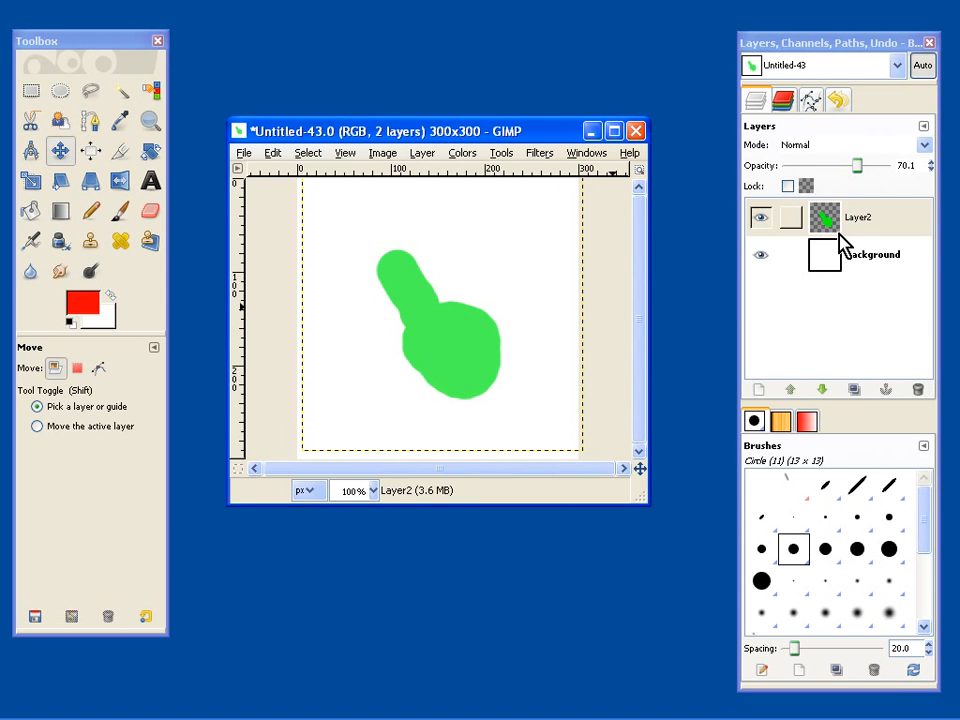
pyautogui.click(917, 391)
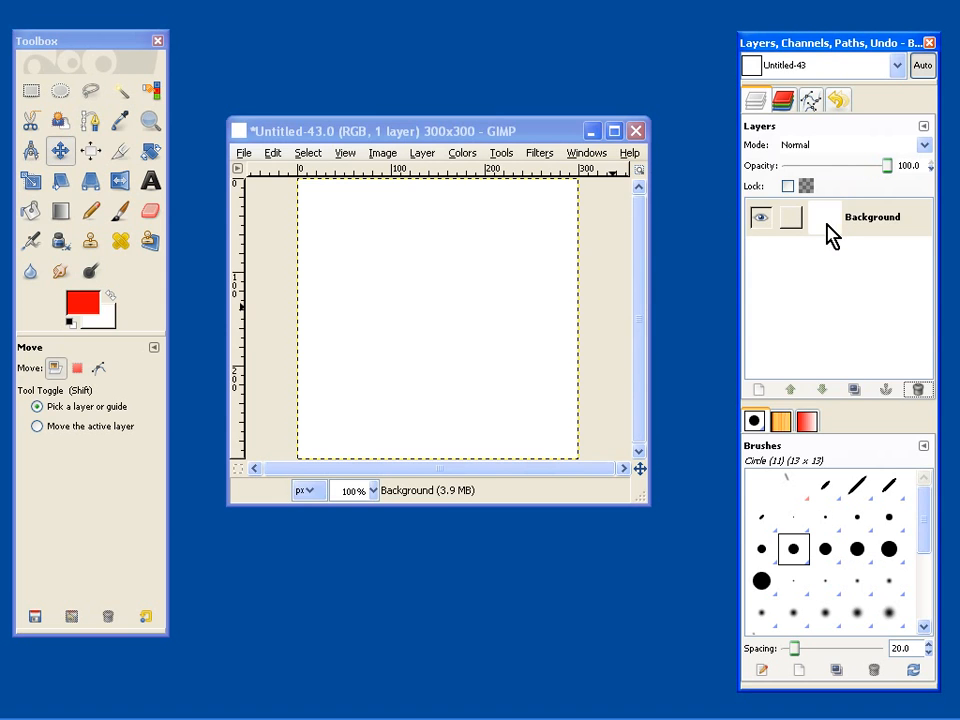
pyautogui.moveTo(450, 313)
pyautogui.mouseDown()
pyautogui.moveTo(409, 343)
pyautogui.moveTo(388, 326)
pyautogui.moveTo(489, 300)
pyautogui.moveTo(418, 311)
pyautogui.moveTo(450, 306)
pyautogui.mouseUp()
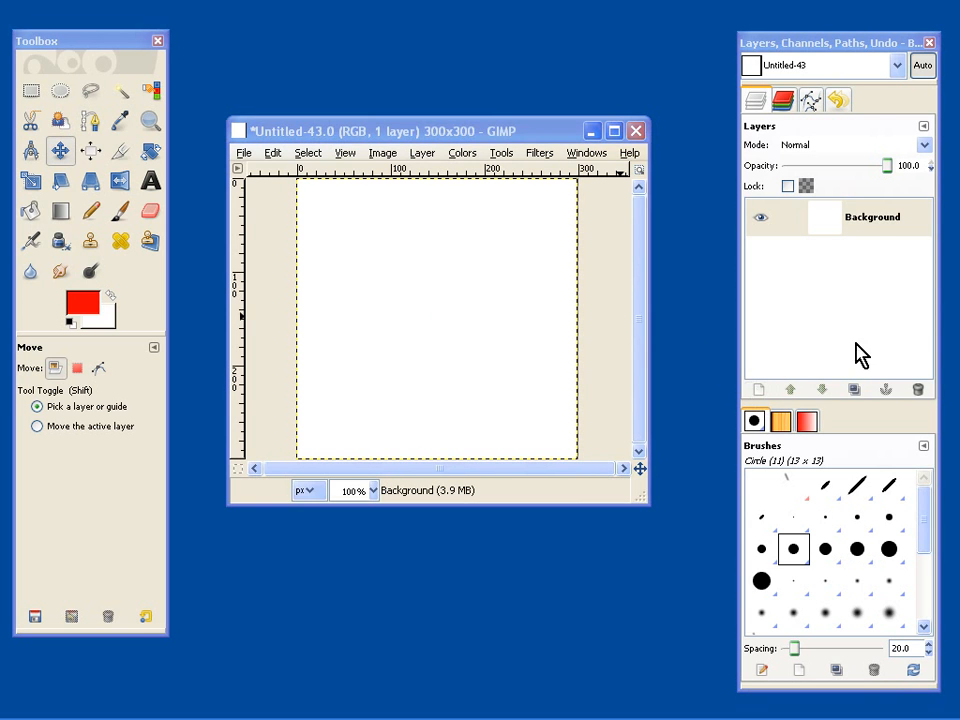
# - Add a transparent 300 × 300 px layer named Layer3 and paint a filled red blob near its centre with the Pencil
pyautogui.hotkey('shift', 'ctrl', 'n')
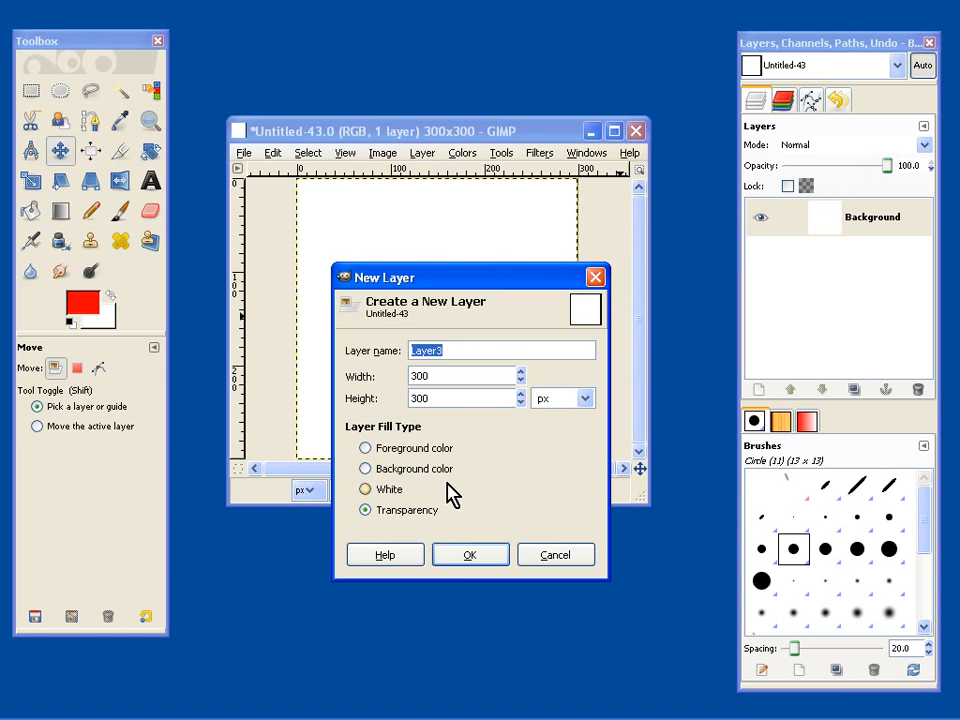
pyautogui.click(466, 555)
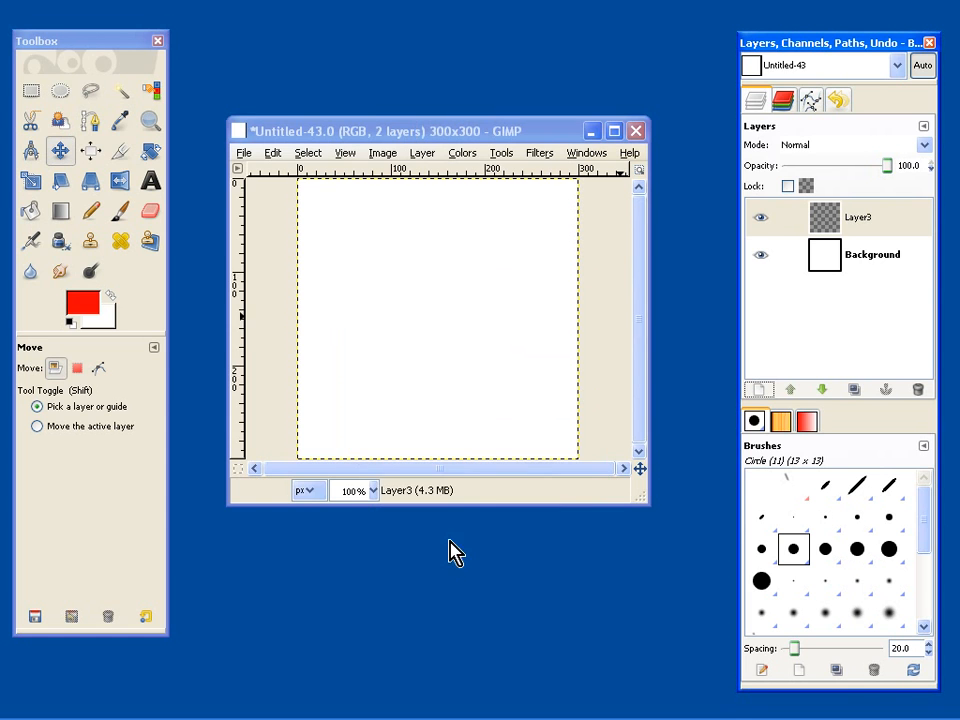
pyautogui.click(95, 215)
pyautogui.moveTo(407, 268)
pyautogui.mouseDown()
pyautogui.moveTo(448, 274)
pyautogui.moveTo(456, 317)
pyautogui.moveTo(428, 323)
pyautogui.moveTo(425, 305)
pyautogui.moveTo(434, 308)
pyautogui.mouseUp()
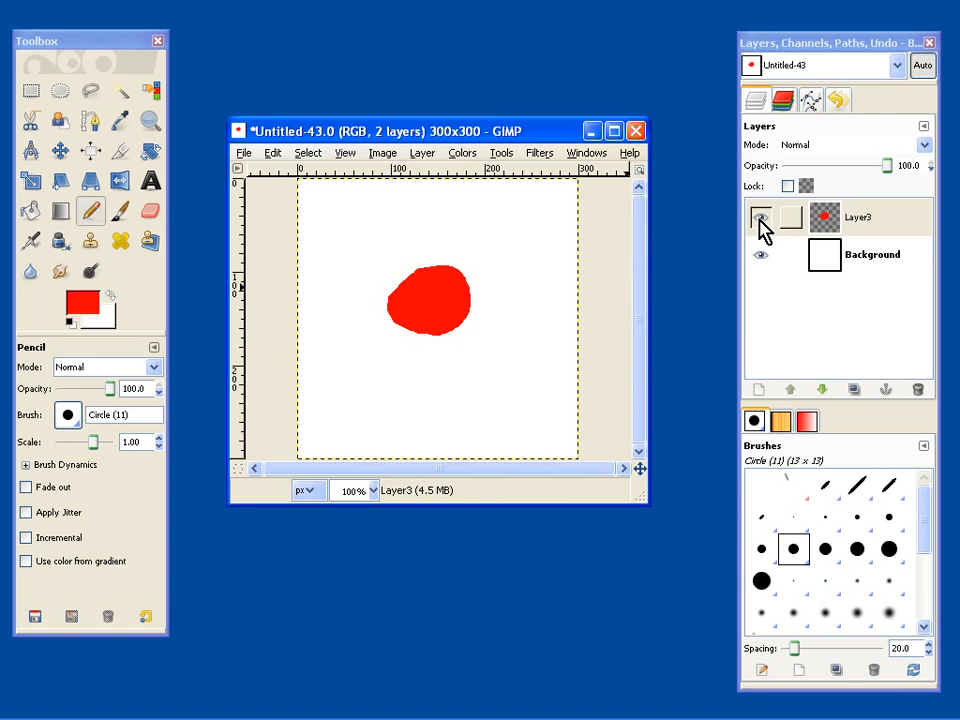
# - Toggle Layer3's visibility off and on repeatedly to compare the image with and without the red blob
pyautogui.click(760, 218)
pyautogui.click(760, 218)
pyautogui.click(760, 218)
pyautogui.click(760, 218)
pyautogui.click(760, 218)
pyautogui.click(760, 218)
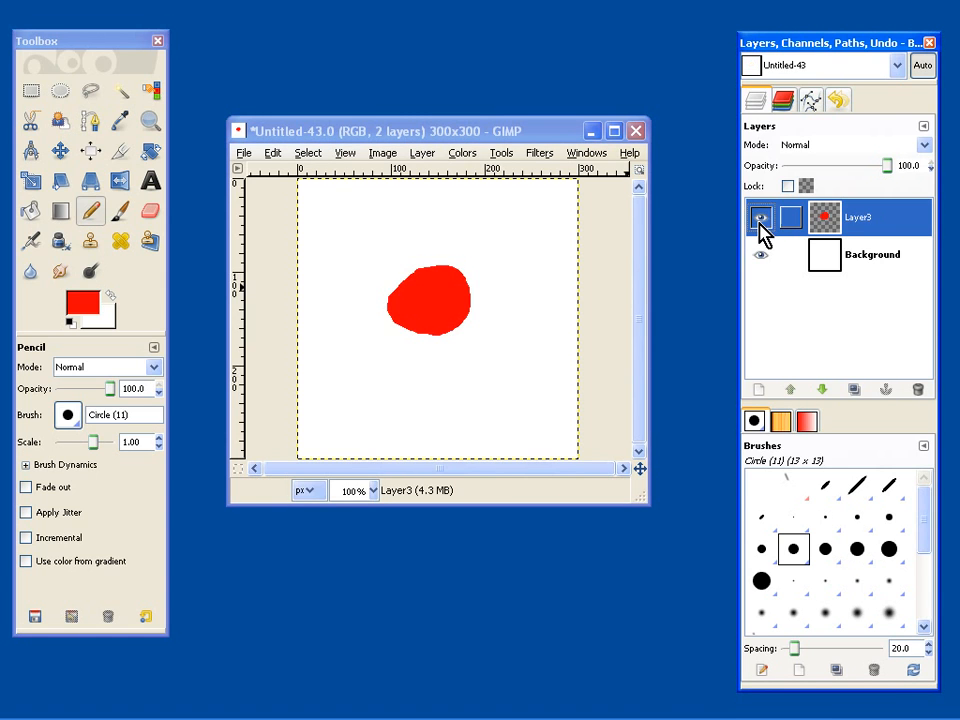
# - Hide and show the Background and Layer3 in different combinations to examine what each layer contributes
pyautogui.click(759, 256)
pyautogui.click(759, 256)
pyautogui.click(760, 218)
pyautogui.click(759, 256)
pyautogui.click(759, 256)
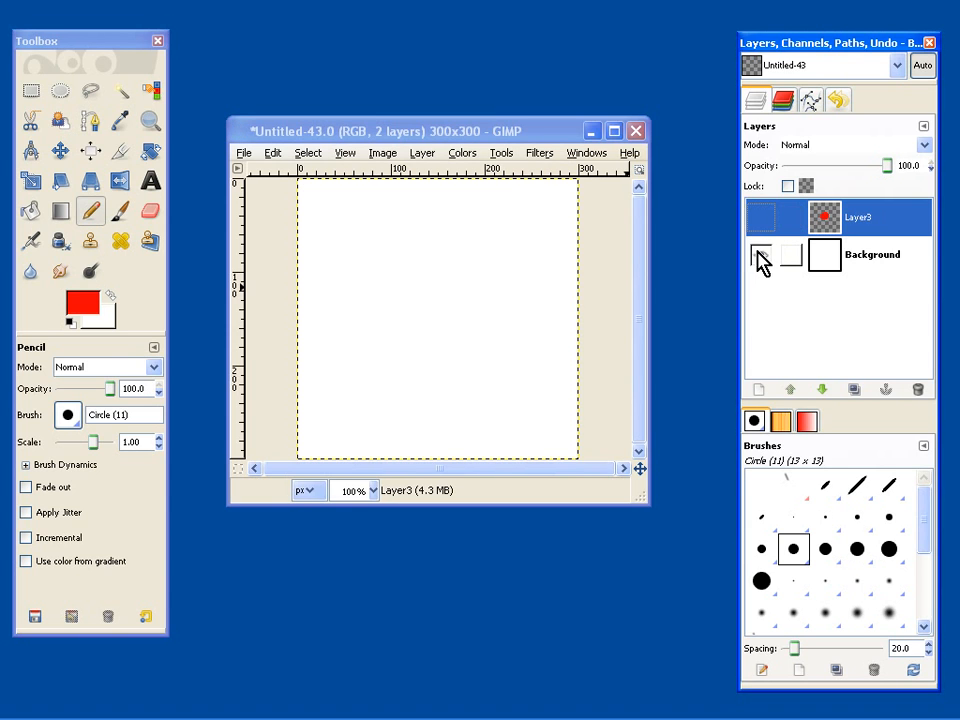
pyautogui.click(760, 218)
pyautogui.click(759, 256)
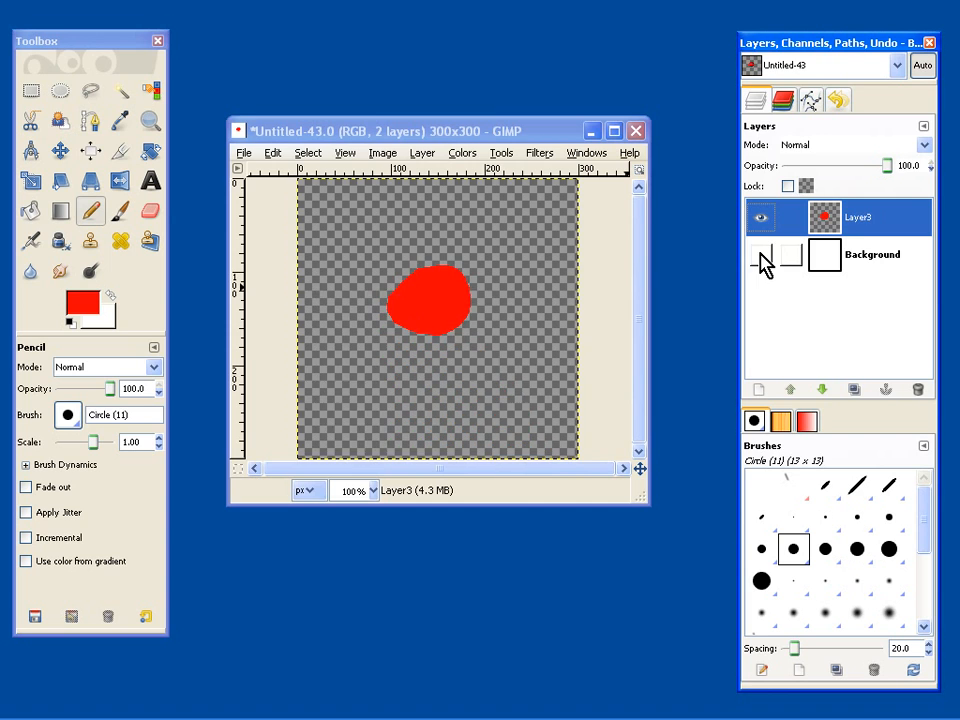
pyautogui.click(760, 218)
pyautogui.click(759, 256)
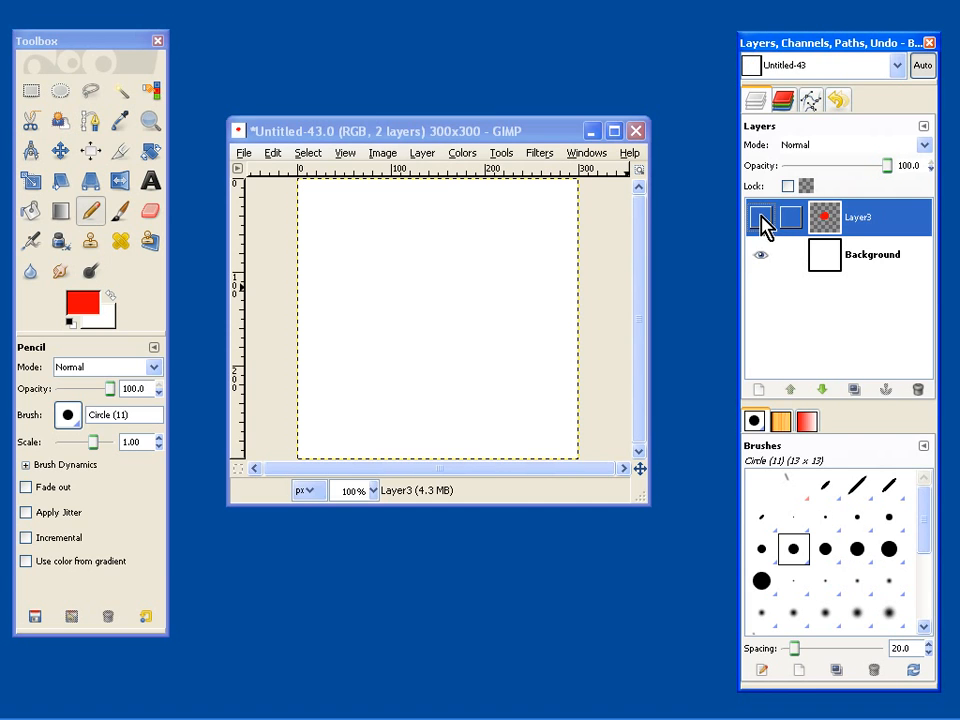
pyautogui.click(761, 219)
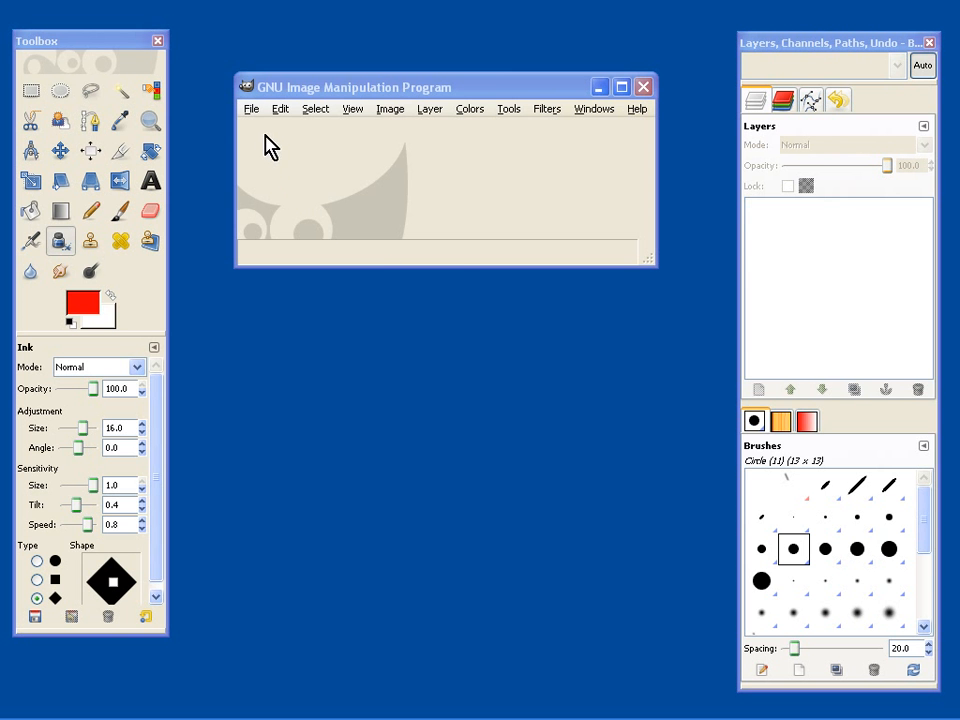
# - Open eyes1.jpg from the NVG SAMPLE IMAGES folder and reposition its image window
pyautogui.click(251, 110)
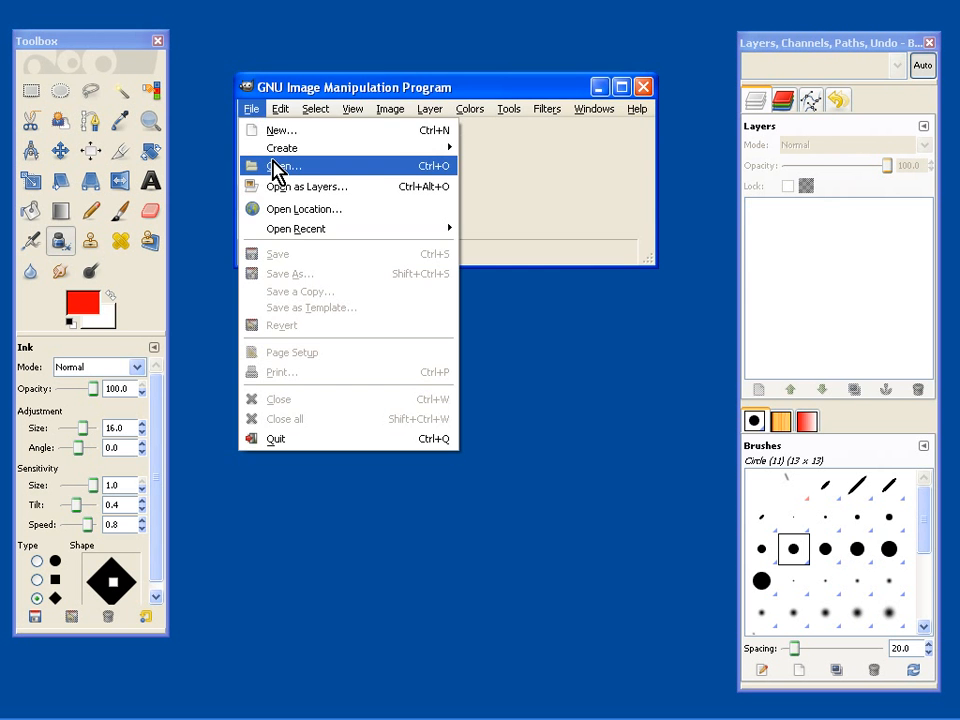
pyautogui.click(275, 167)
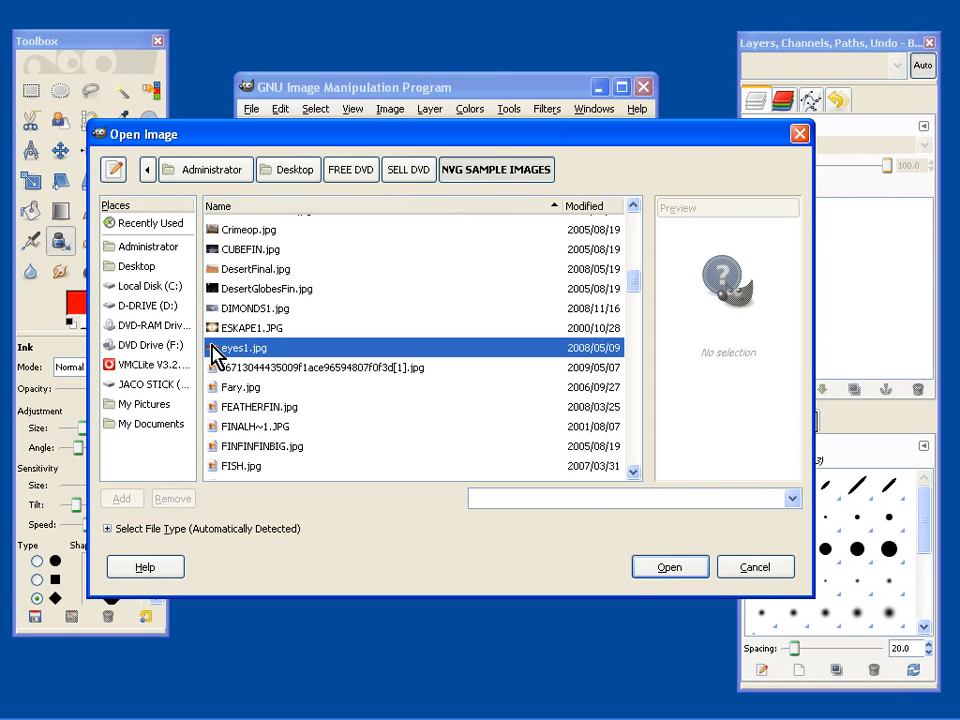
pyautogui.doubleClick(215, 350)
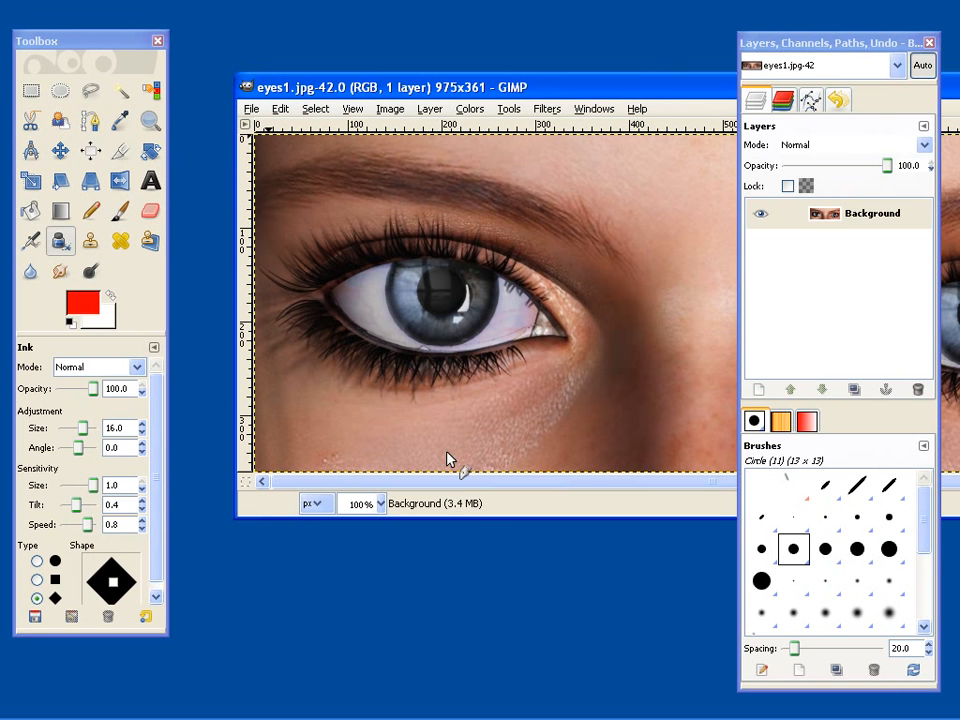
pyautogui.moveTo(587, 90); pyautogui.dragTo(497, 172)
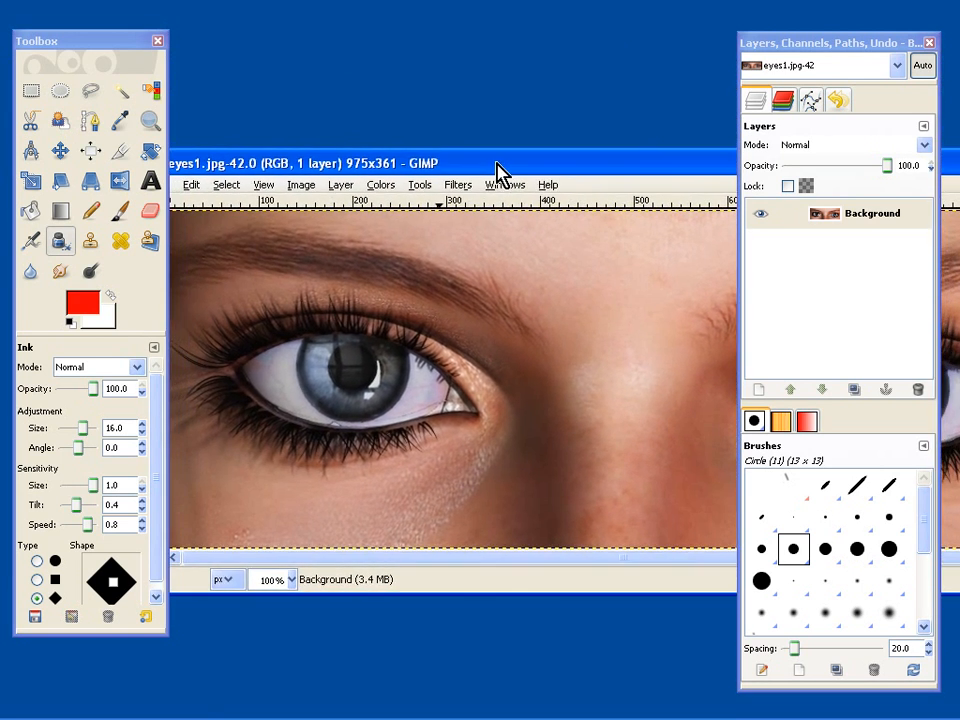
# - Scale the eyes image in percent units to 50.05 wide by 50.14 high, with width and height linked
pyautogui.click(298, 188)
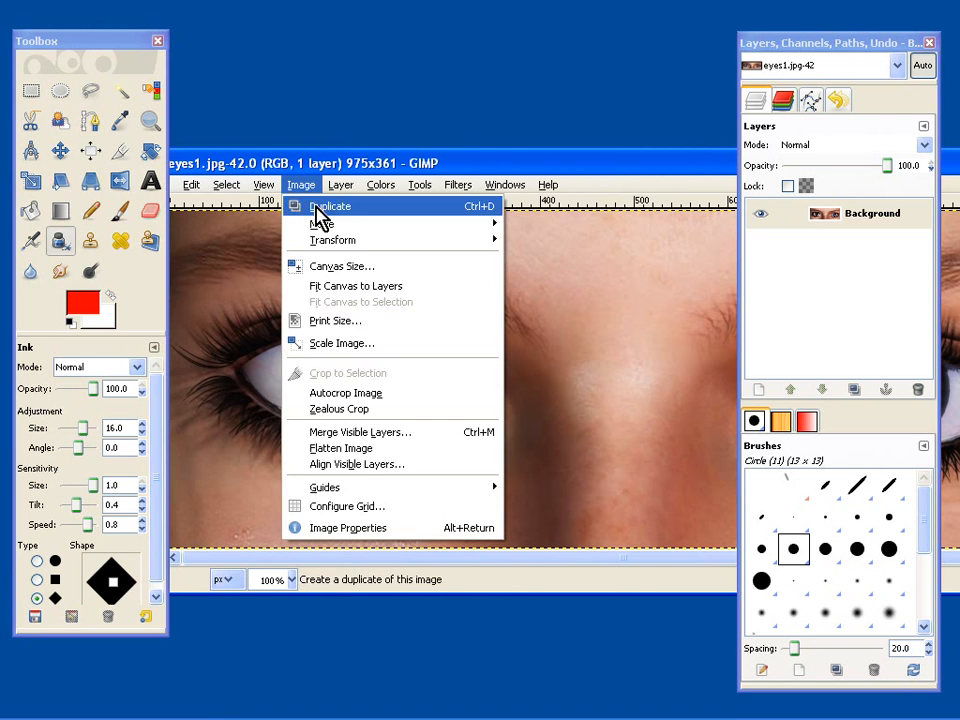
pyautogui.click(350, 342)
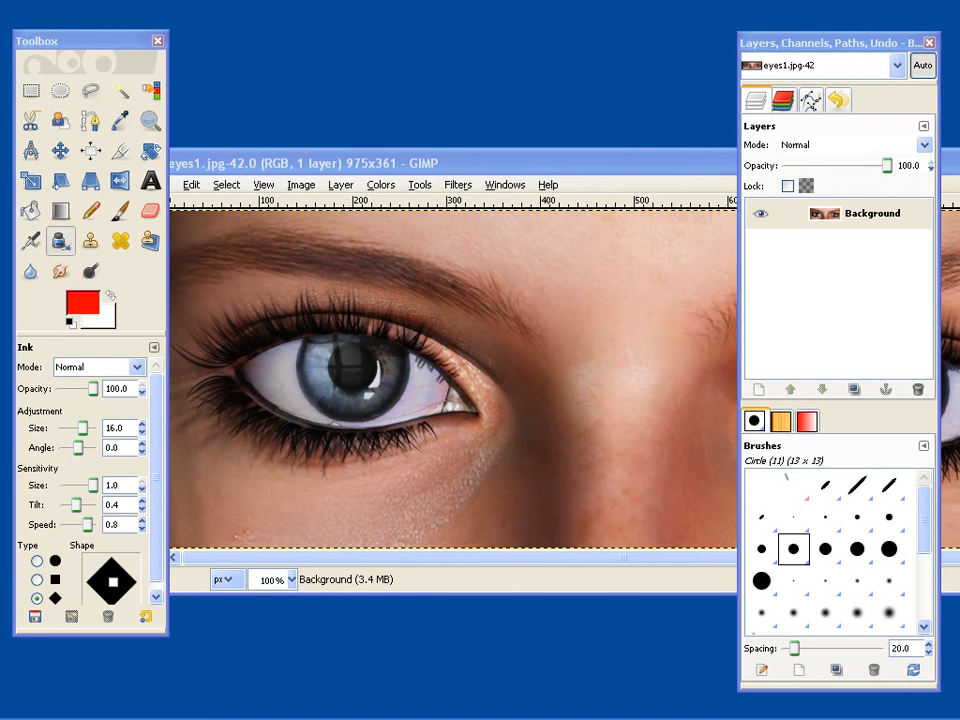
pyautogui.moveTo(632, 150); pyautogui.dragTo(407, 237)
pyautogui.click(492, 332)
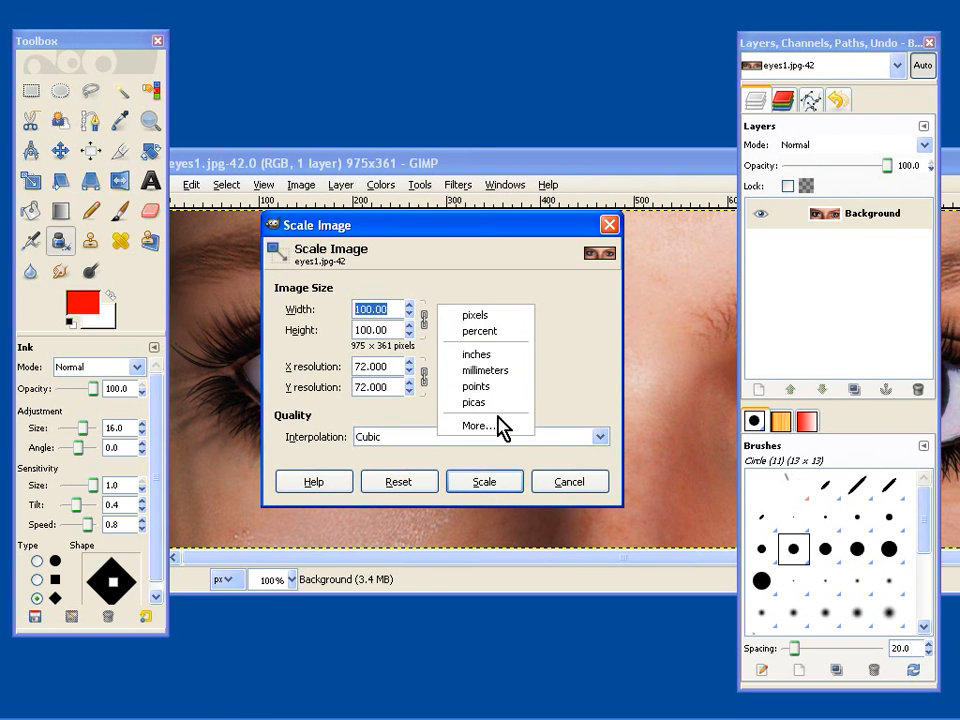
pyautogui.click(495, 334)
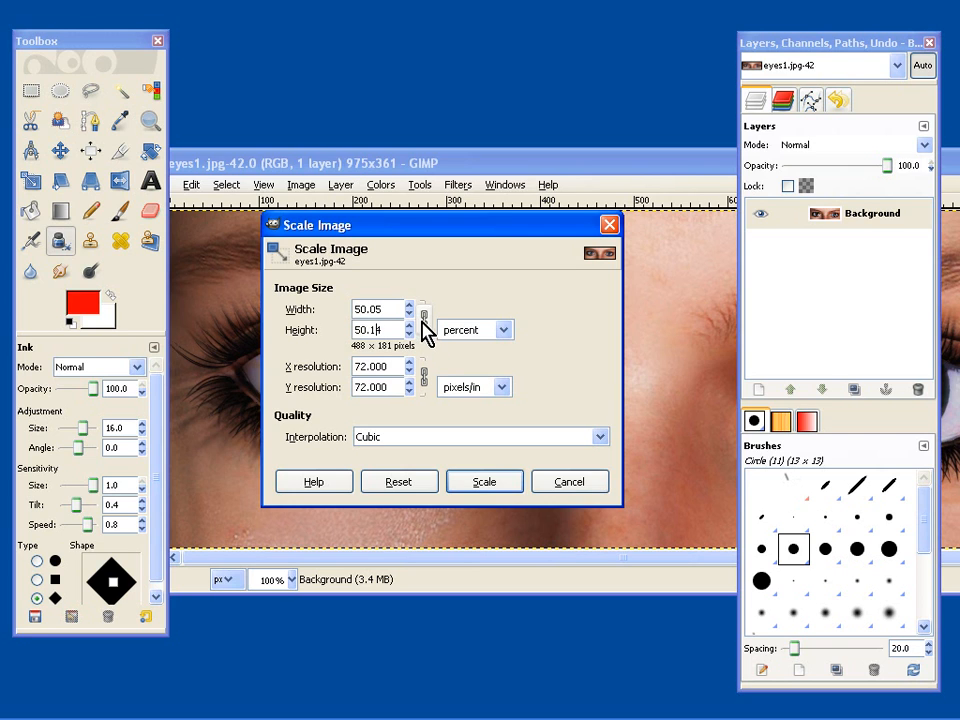
pyautogui.click(423, 324)
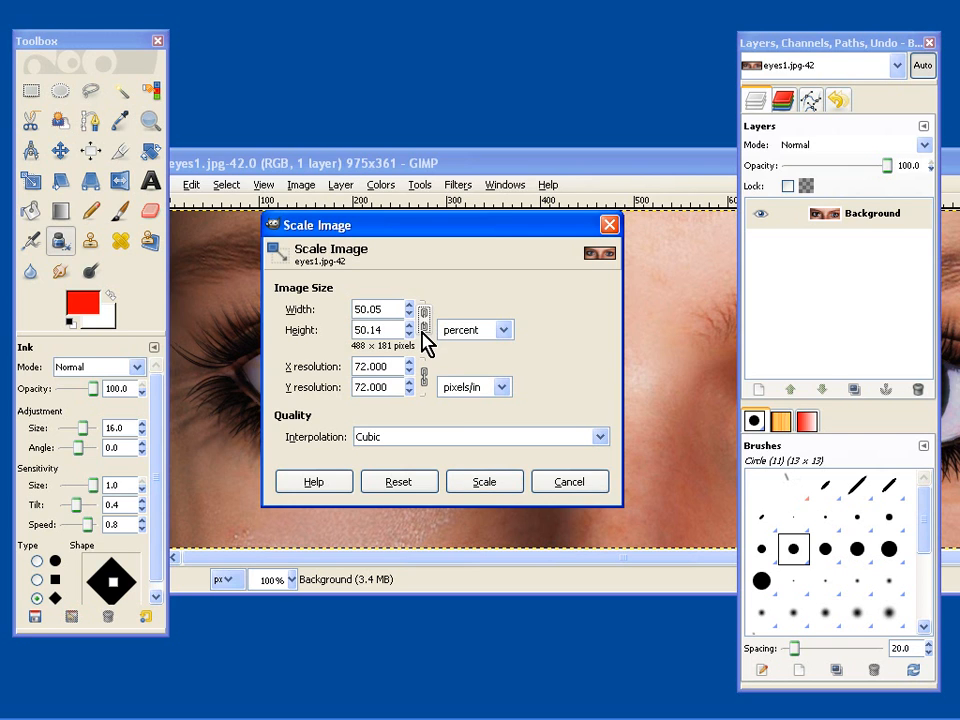
pyautogui.click(483, 484)
# - Shrink the image window to fit around the scaled picture and place it between the toolbox and the layers window
pyautogui.moveTo(505, 172); pyautogui.dragTo(537, 210)
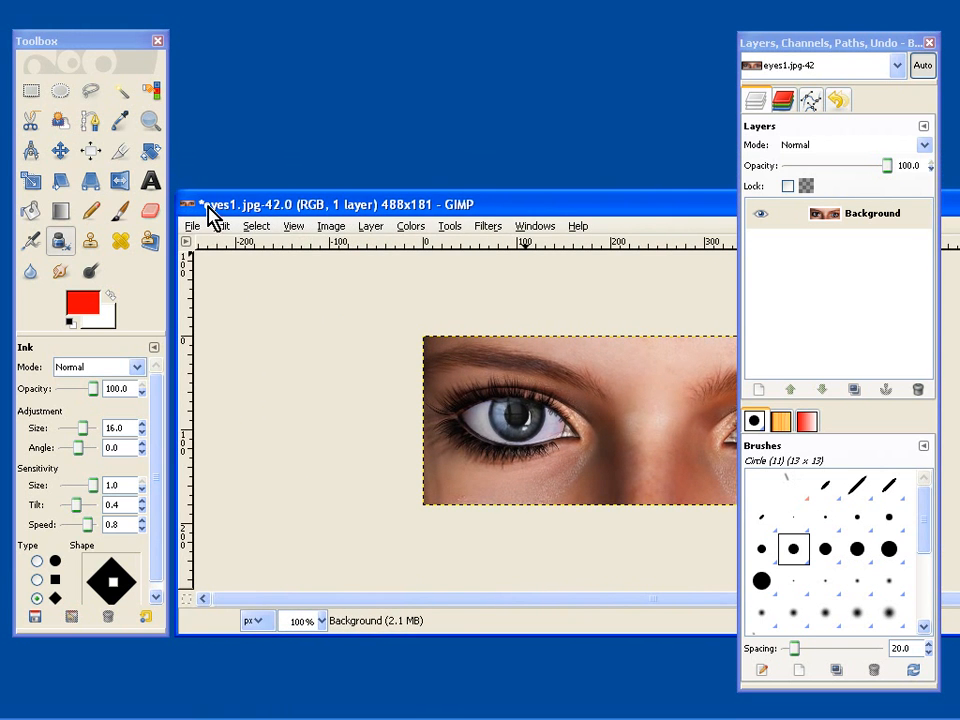
pyautogui.moveTo(178, 195); pyautogui.dragTo(562, 325)
pyautogui.moveTo(617, 339); pyautogui.dragTo(241, 202)
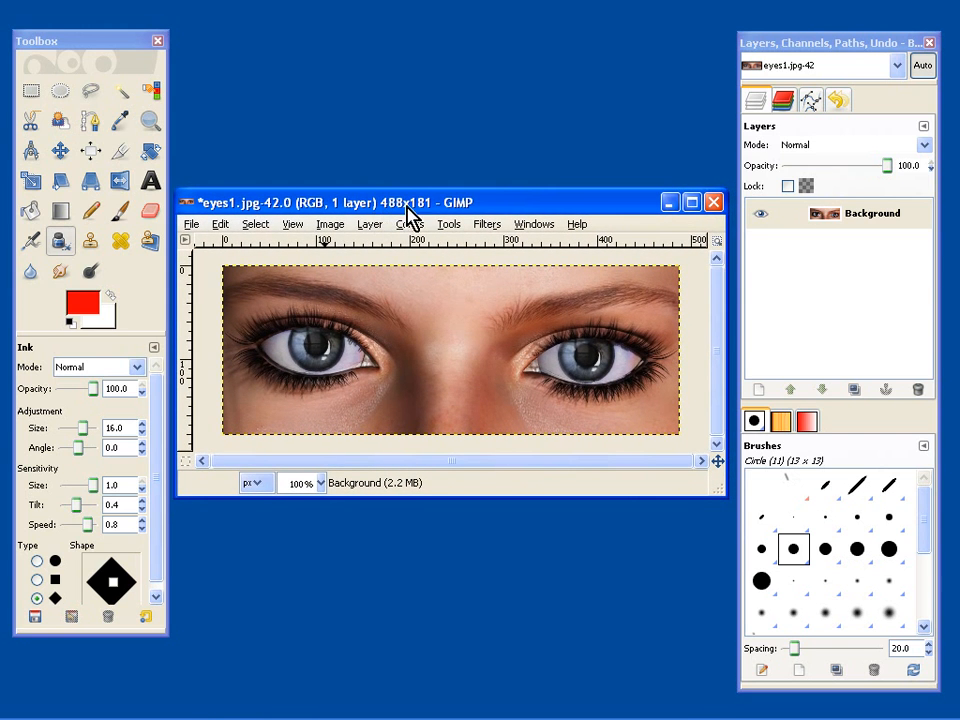
pyautogui.moveTo(416, 208); pyautogui.dragTo(421, 73)
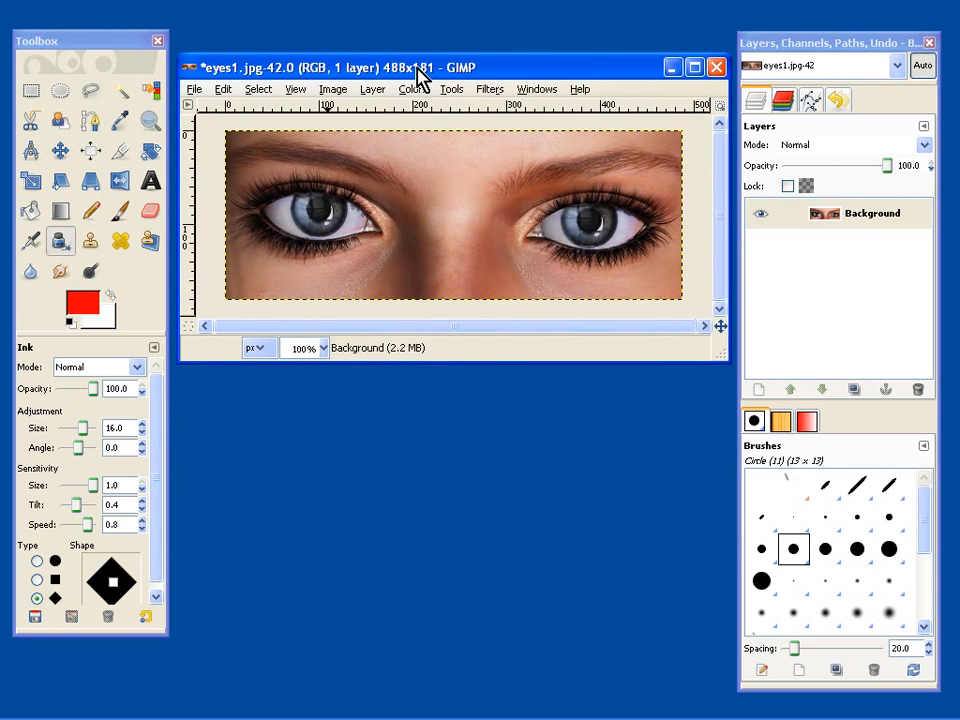
# - Try a rectangular selection across the bridge of the nose starting at about 126, 35 px, and clear it
pyautogui.click(33, 92)
pyautogui.moveTo(345, 163); pyautogui.dragTo(519, 251)
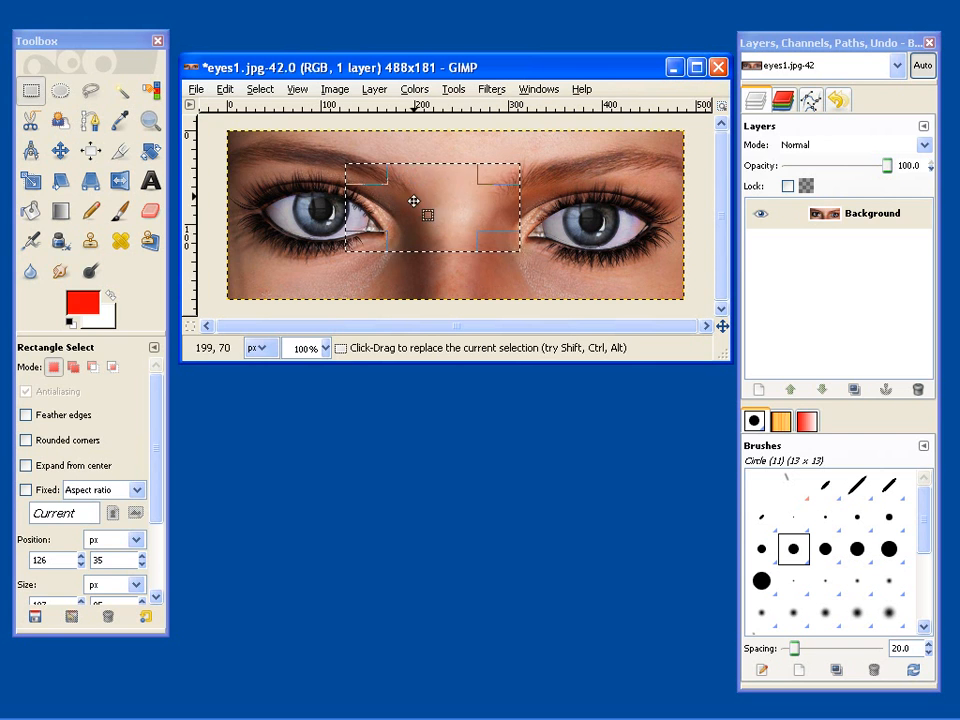
pyautogui.click(337, 313)
# - Try an elliptical selection of about 130 × 104 px between the eyes, and clear it
pyautogui.click(60, 91)
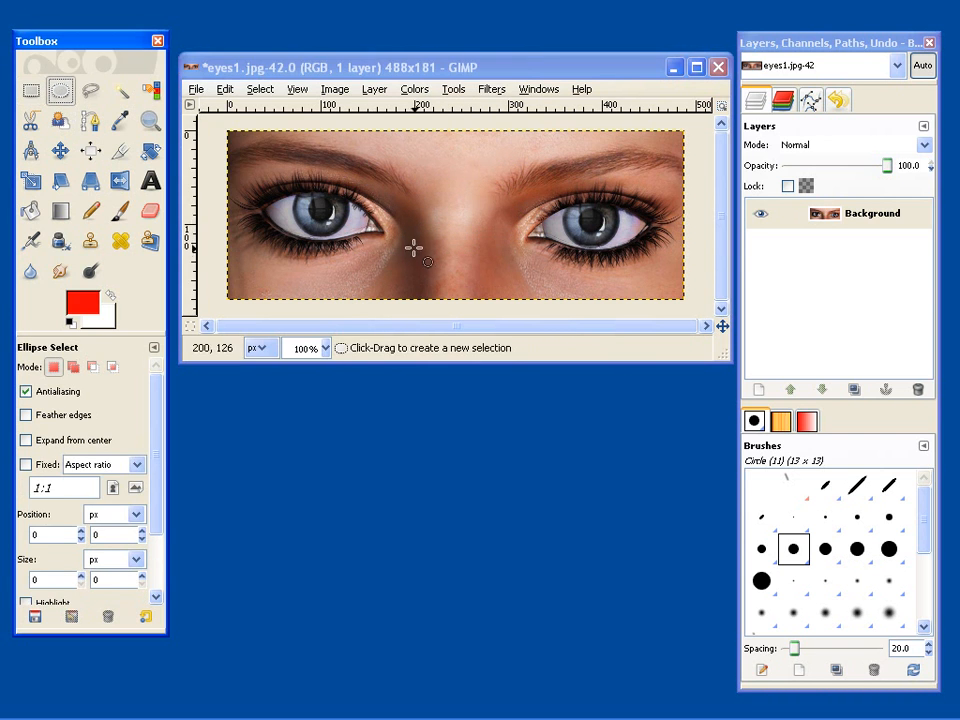
pyautogui.moveTo(384, 183); pyautogui.dragTo(505, 281)
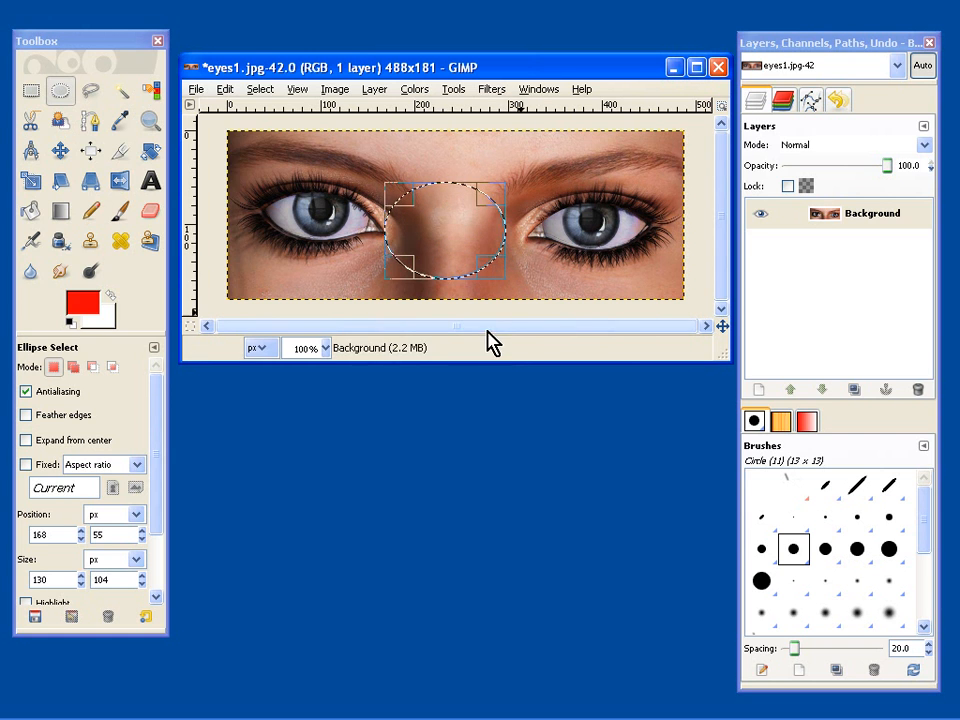
pyautogui.click(459, 313)
# - Try an irregular Free Select outline spanning the nose bridge and the inner corners of both eyes, and clear it
pyautogui.click(90, 91)
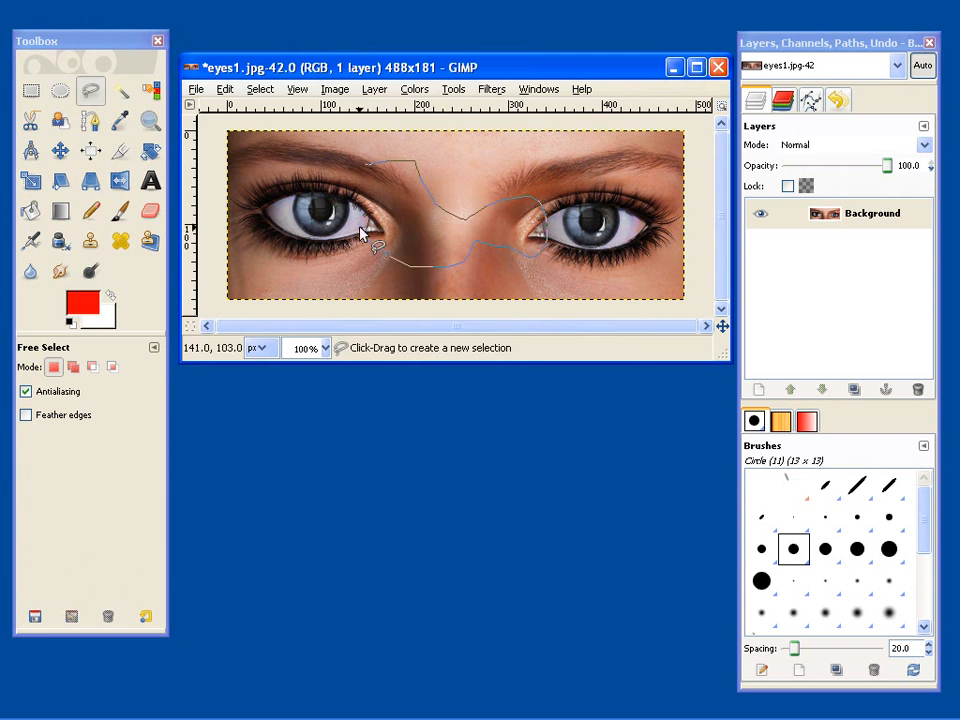
pyautogui.click(363, 172)
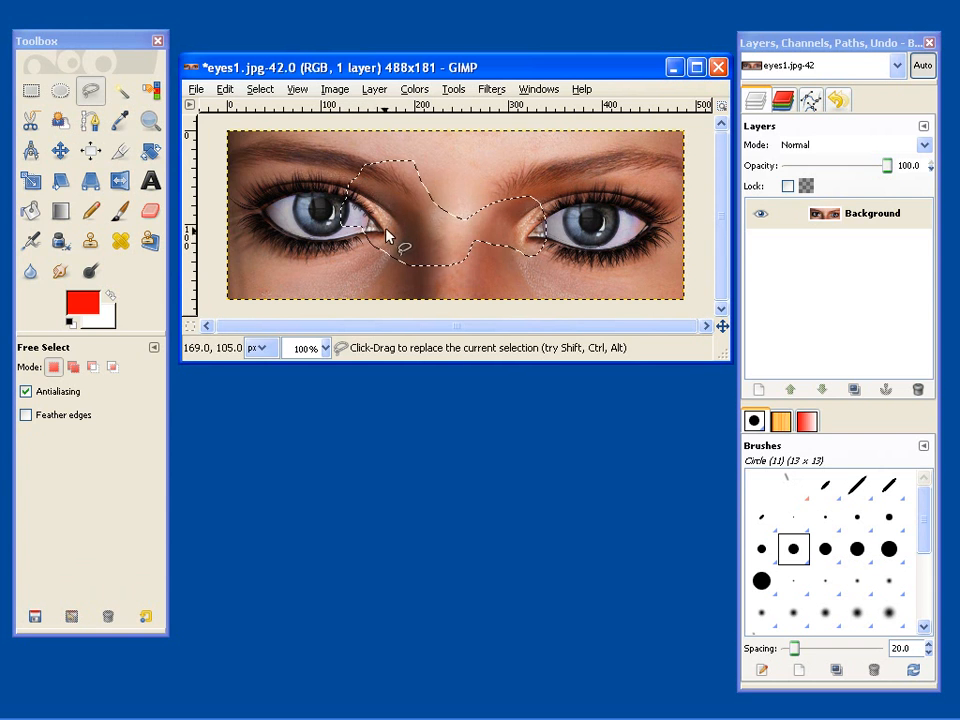
pyautogui.click(399, 308)
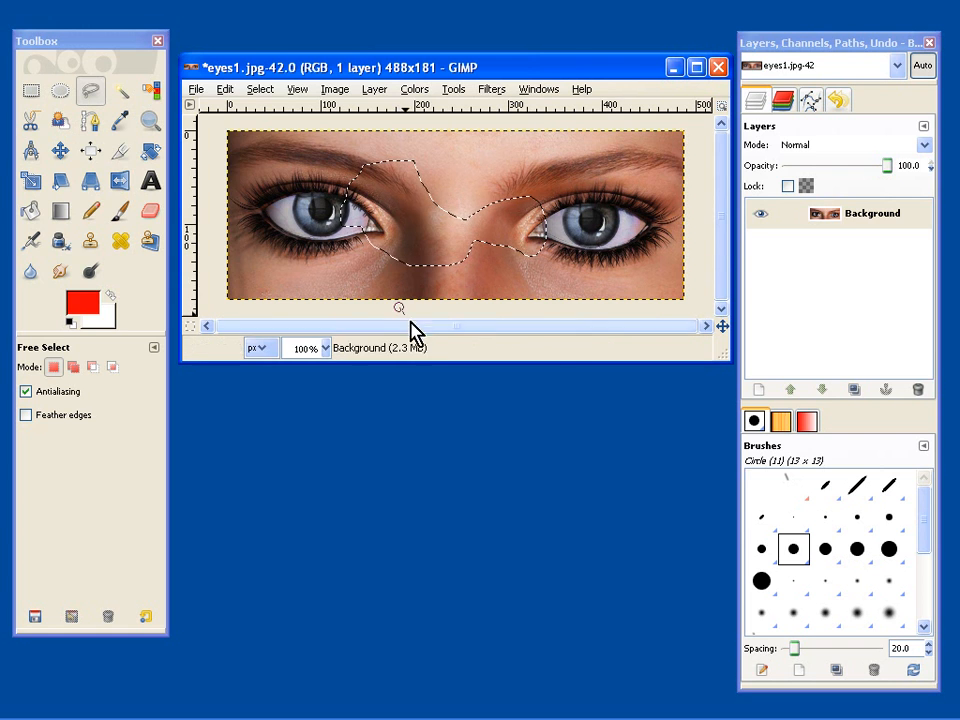
pyautogui.click(372, 307)
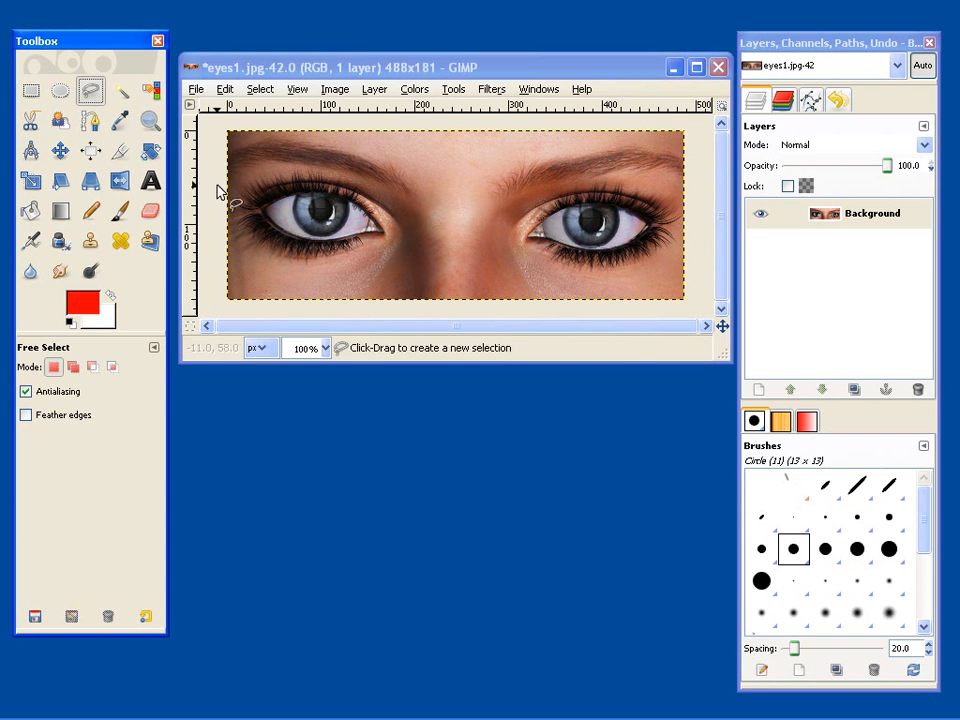
# - Use Fuzzy Select on the white of the left-hand eye, first on its inner side and then on its outer side
pyautogui.click(119, 90)
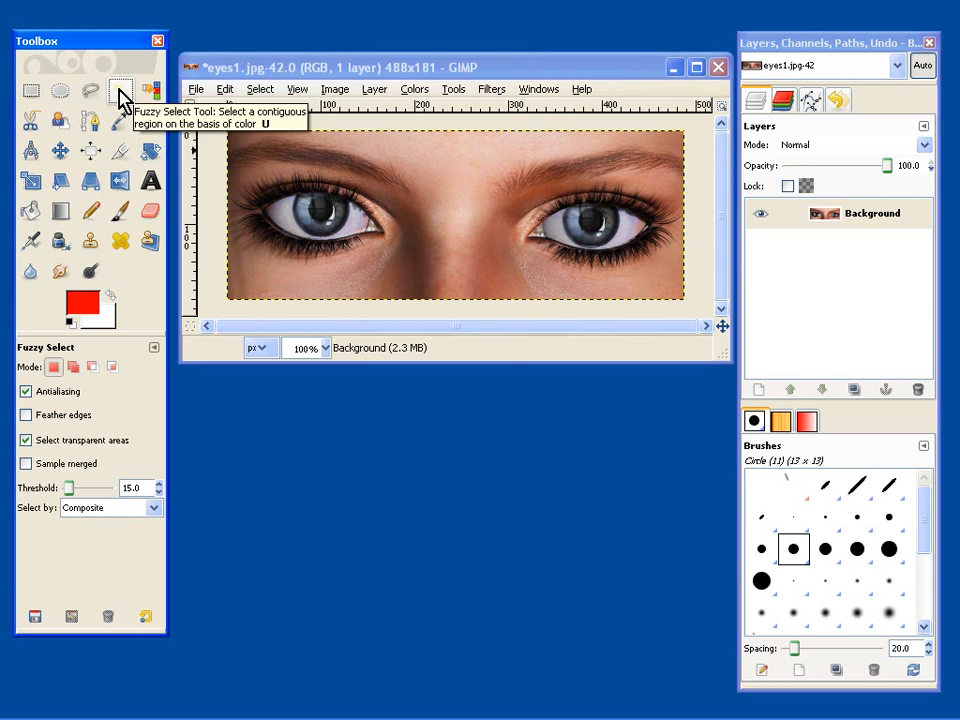
pyautogui.moveTo(356, 223); pyautogui.dragTo(353, 231)
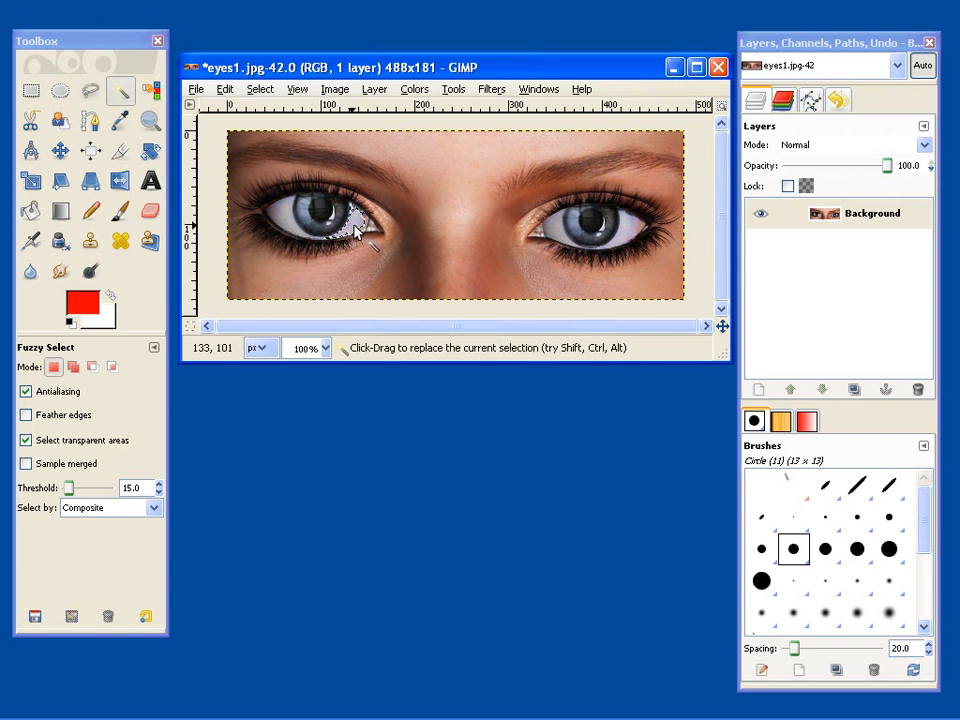
pyautogui.moveTo(284, 216); pyautogui.dragTo(283, 222)
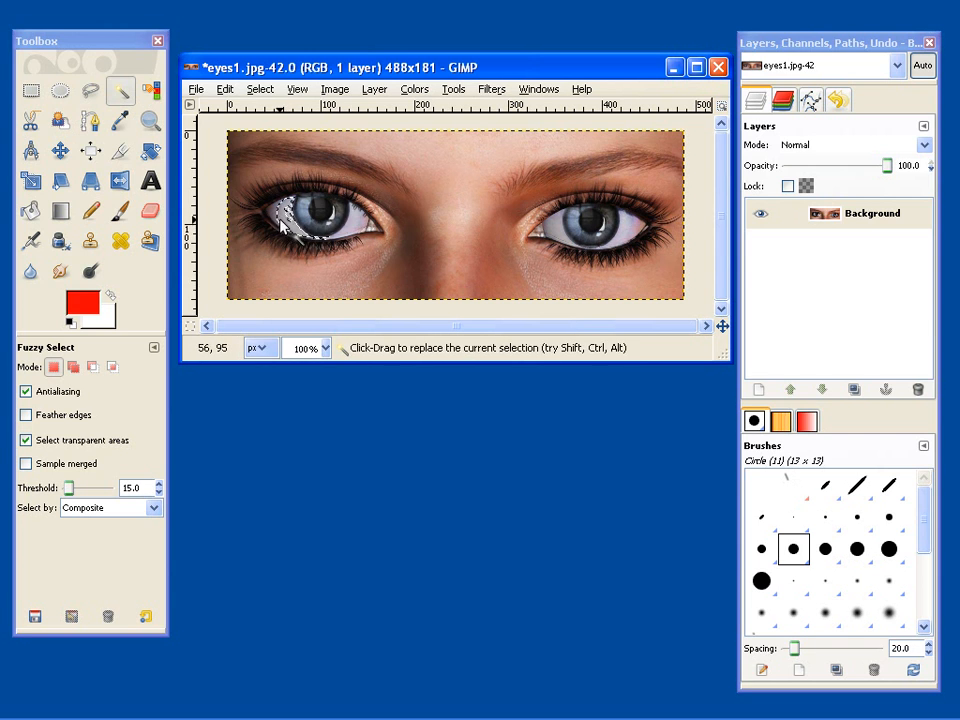
# - Use Fuzzy Select on the forehead skin between the eyebrows, and replace that selection with the inner white of the left-hand eye
pyautogui.moveTo(437, 160); pyautogui.dragTo(454, 208)
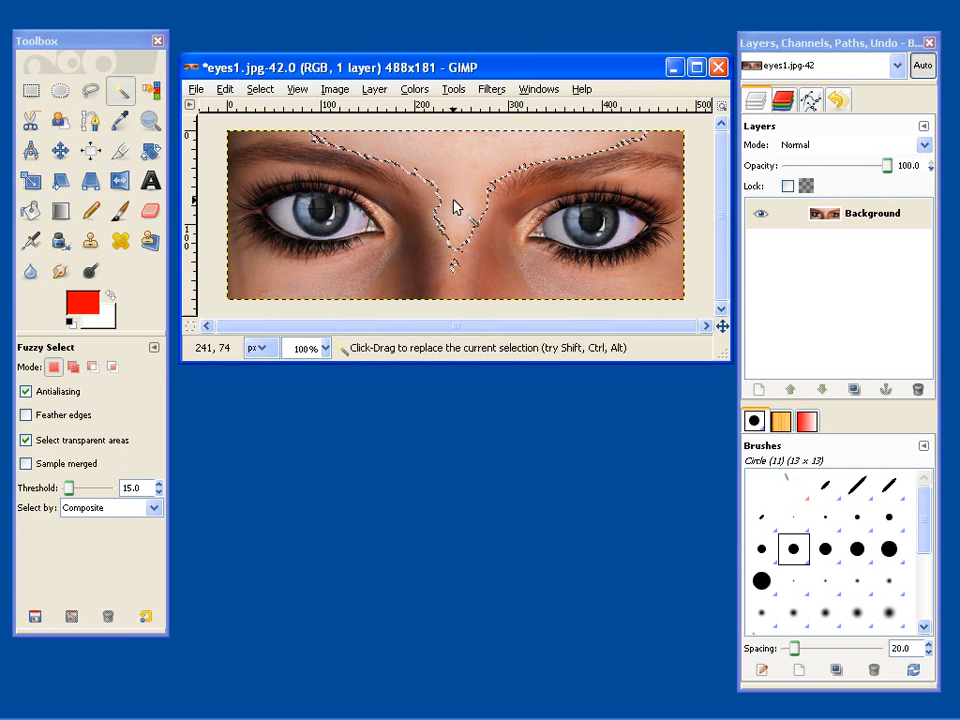
pyautogui.moveTo(356, 221); pyautogui.dragTo(295, 232)
pyautogui.press('ctrl')
pyautogui.press('ctrl')
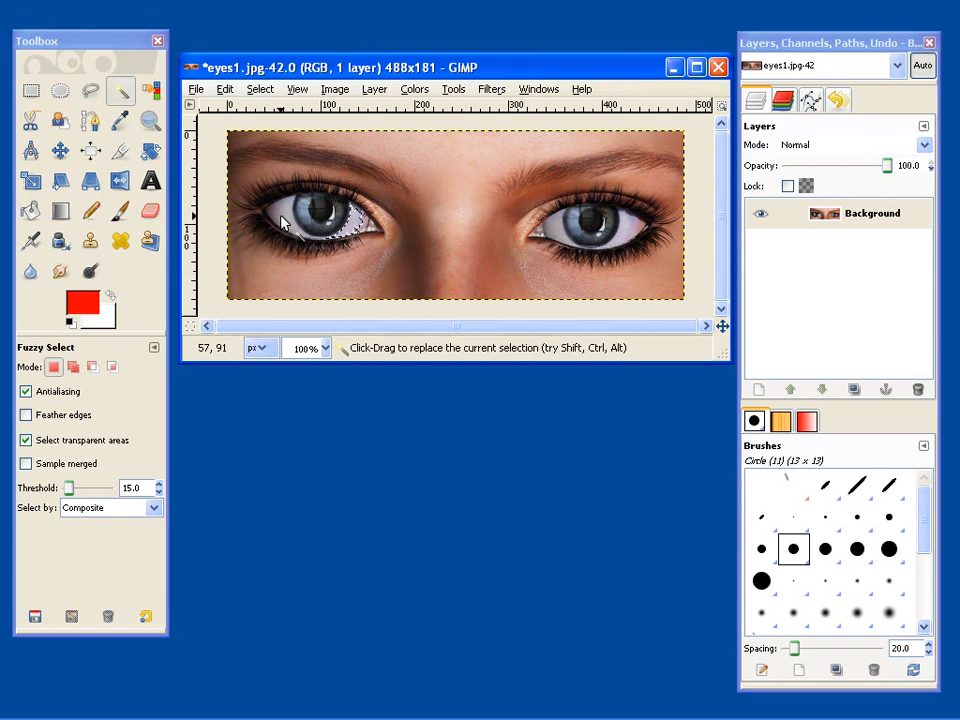
# - Add the outer white and the remaining inner-corner areas of the left-hand eye to the Fuzzy Select selection
pyautogui.press('shift')
pyautogui.moveTo(280, 216); pyautogui.dragTo(297, 230)
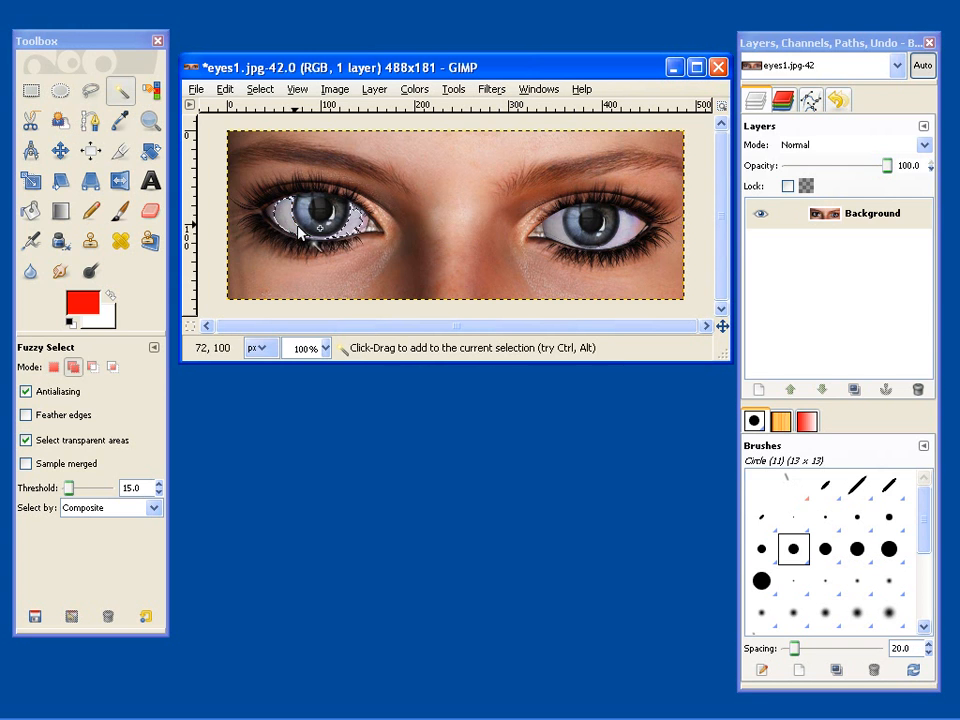
pyautogui.click(357, 229)
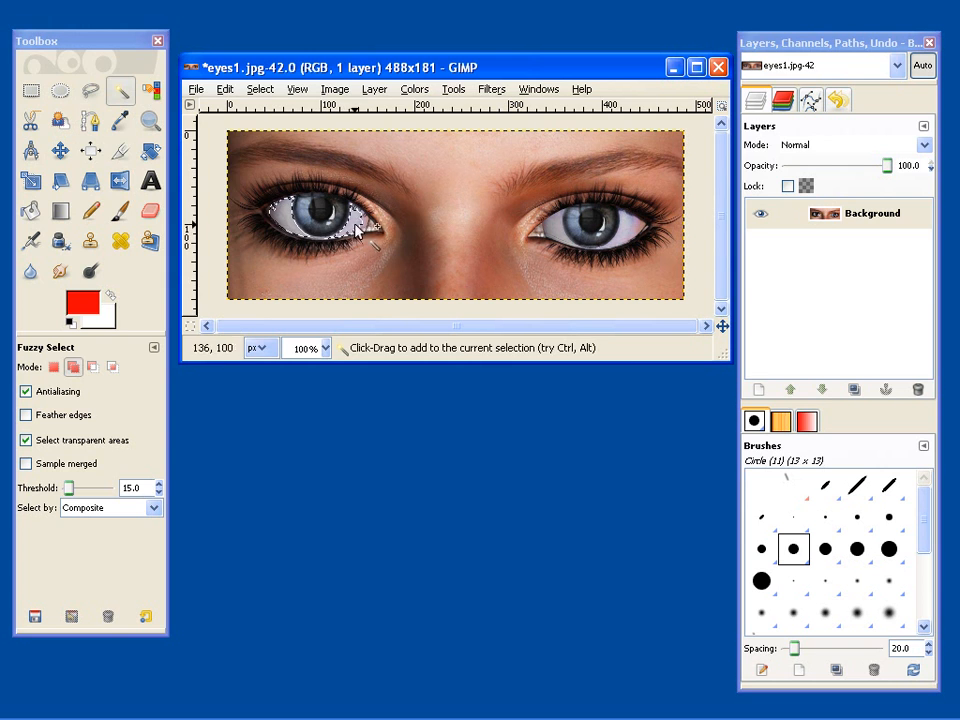
pyautogui.moveTo(367, 227); pyautogui.dragTo(366, 226)
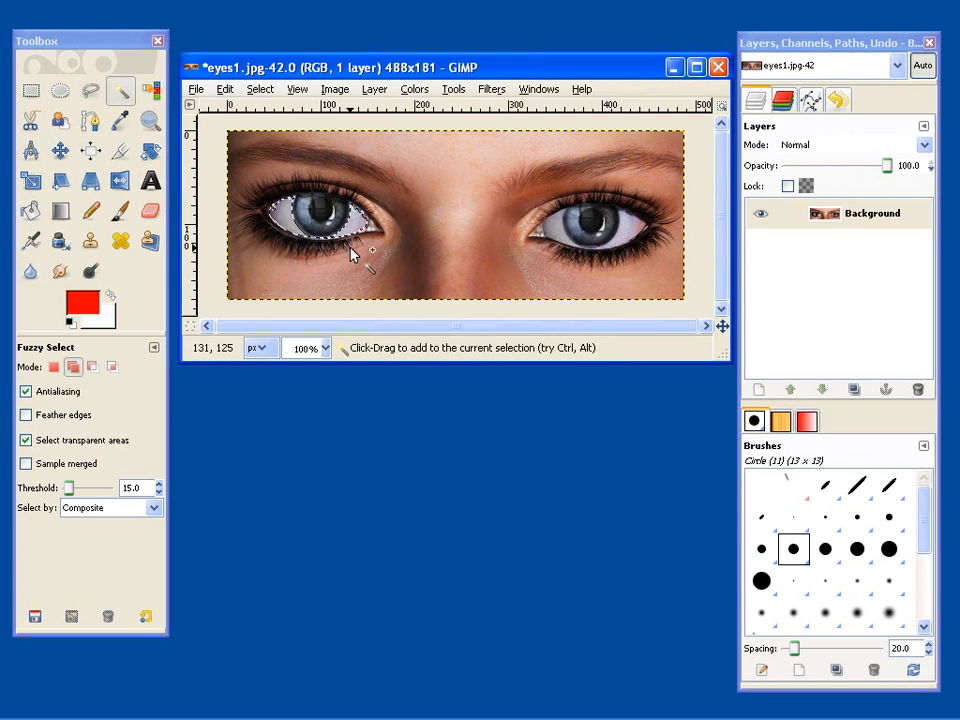
# - Add the whites of the right-hand eye on both sides of the iris to the selection, and clear the whole selection
pyautogui.moveTo(555, 239); pyautogui.dragTo(634, 224)
pyautogui.moveTo(548, 228); pyautogui.dragTo(550, 225)
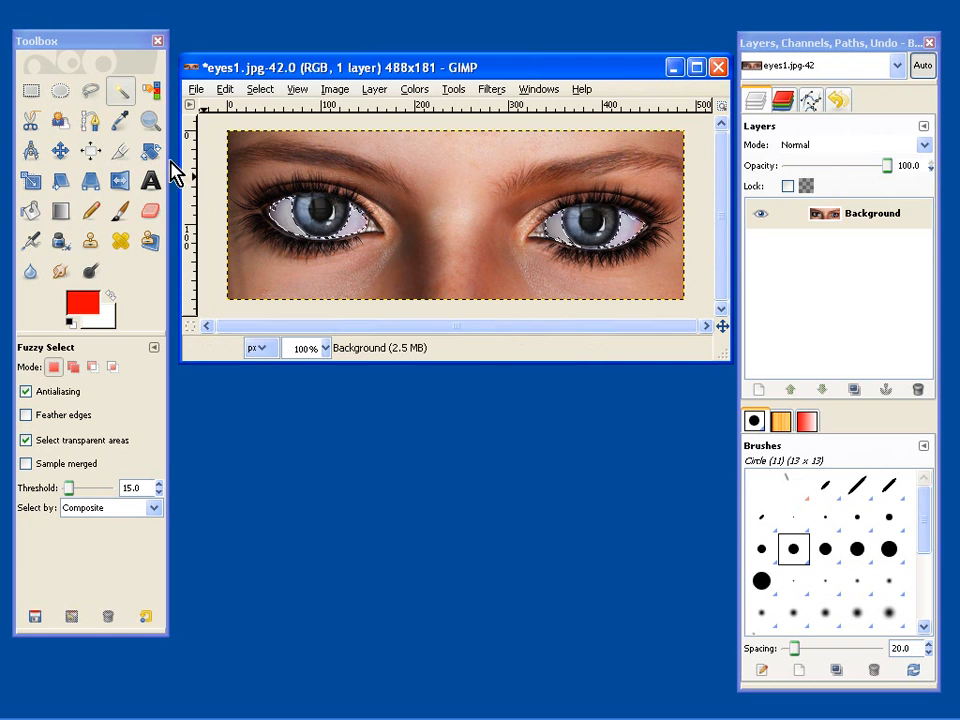
pyautogui.click(34, 91)
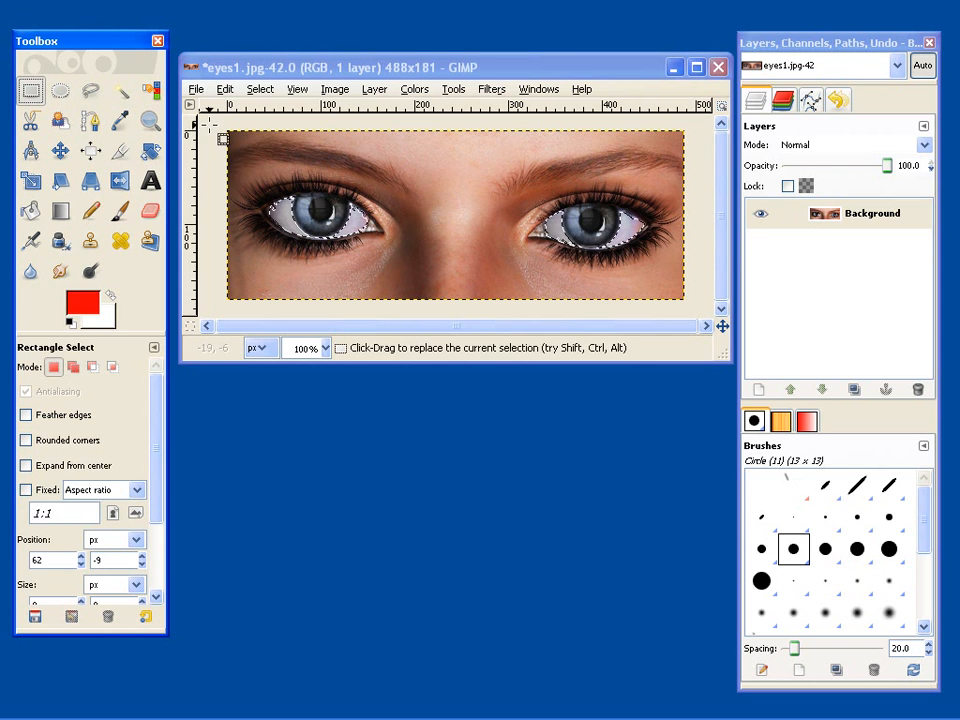
pyautogui.click(207, 123)
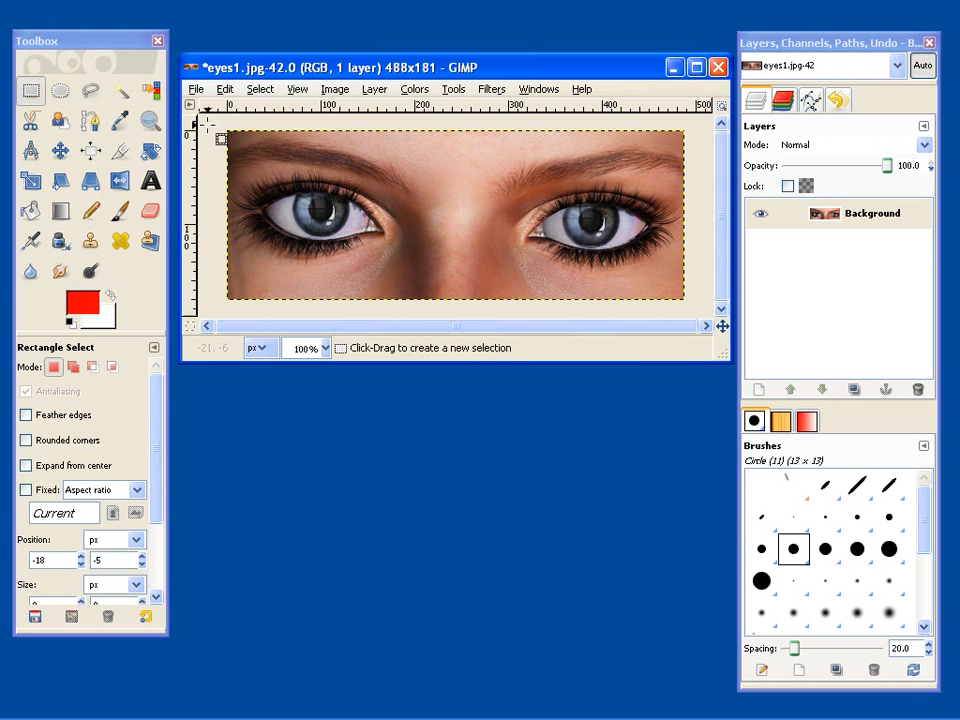
# - Try Select by Color on the left-hand eye's white, the cheek skin below it and the shadow beside the nose, and clear the selection
pyautogui.click(150, 93)
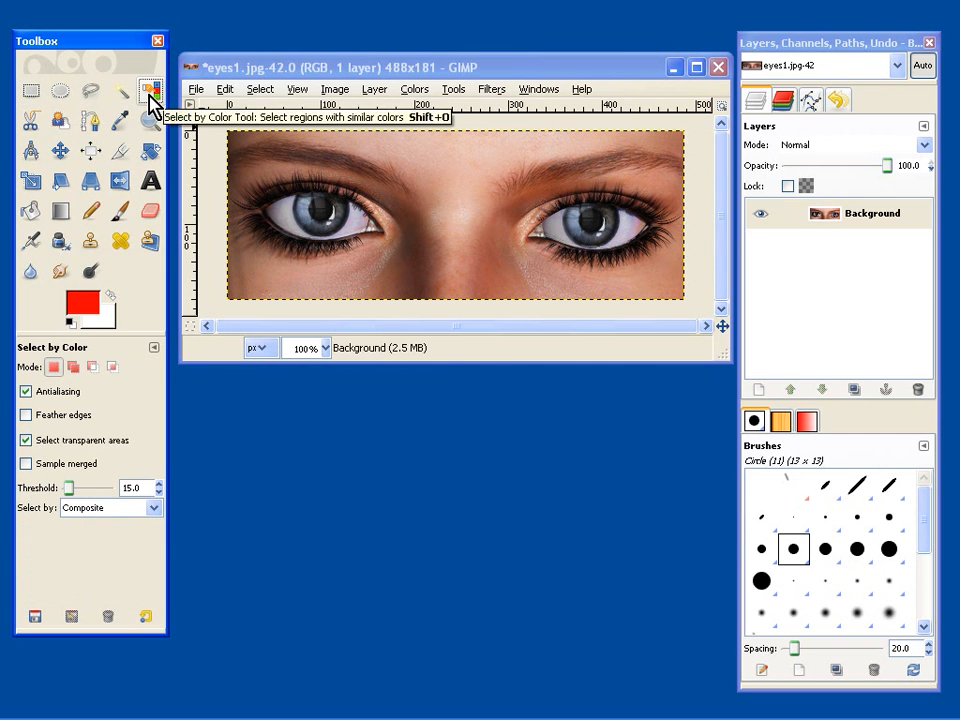
pyautogui.moveTo(352, 227); pyautogui.dragTo(362, 236)
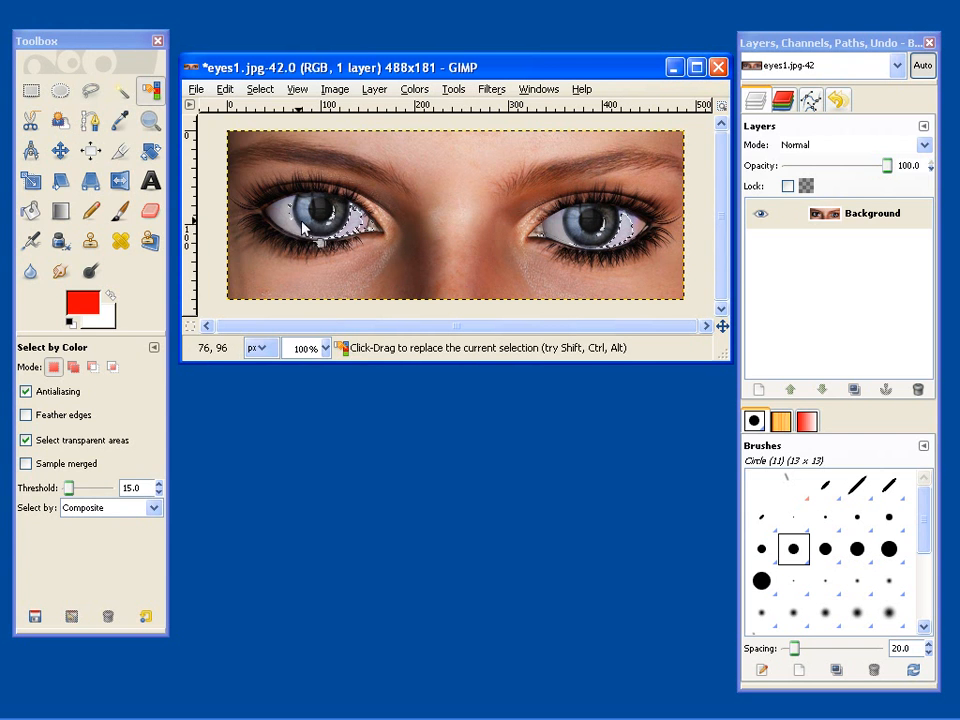
pyautogui.moveTo(279, 276)
pyautogui.mouseDown()
pyautogui.moveTo(279, 285)
pyautogui.moveTo(268, 273)
pyautogui.moveTo(286, 271)
pyautogui.mouseUp()
pyautogui.moveTo(410, 235); pyautogui.dragTo(410, 242)
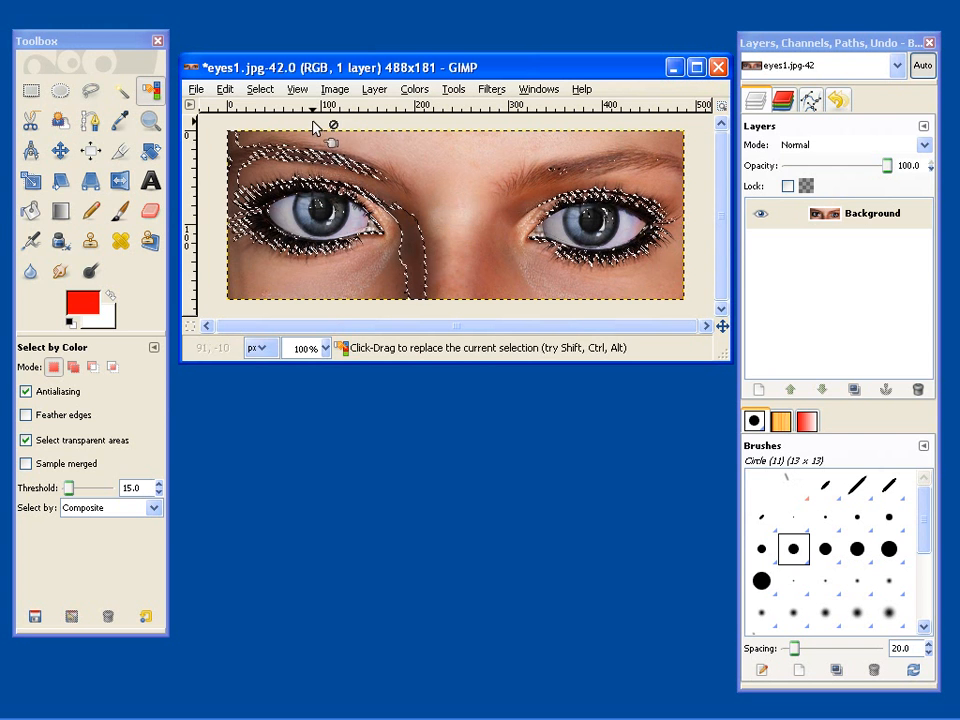
pyautogui.click(32, 92)
pyautogui.moveTo(238, 122); pyautogui.dragTo(238, 122)
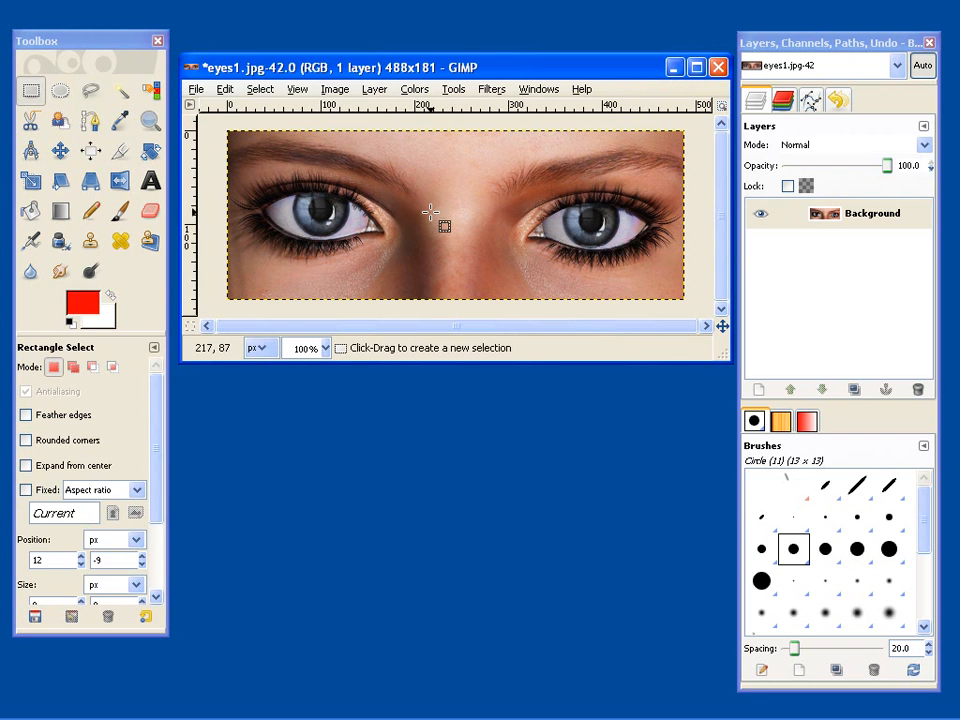
# - Sample foreground colors from the eye whites and the nose-bridge skin with the Color Picker, ending on the outer white of the right-hand eye
pyautogui.click(119, 124)
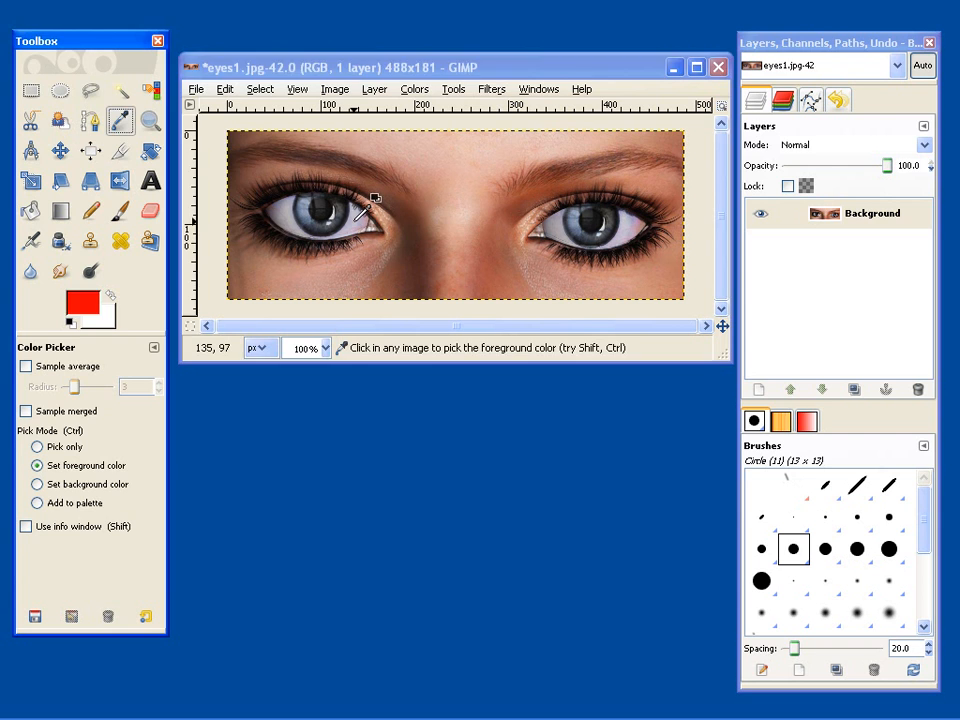
pyautogui.click(356, 220)
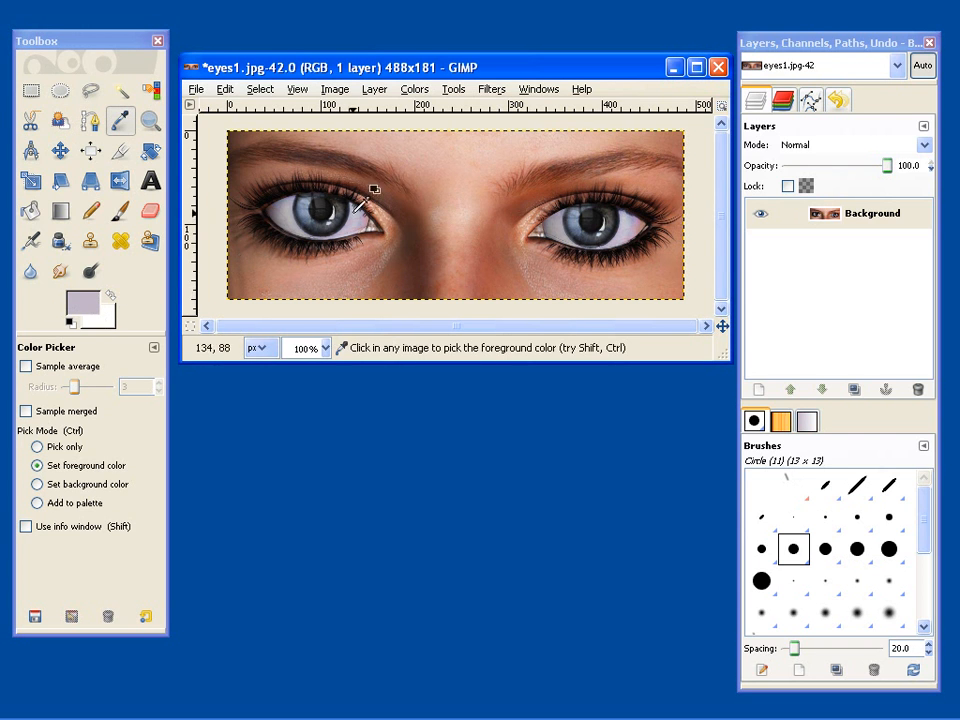
pyautogui.click(435, 196)
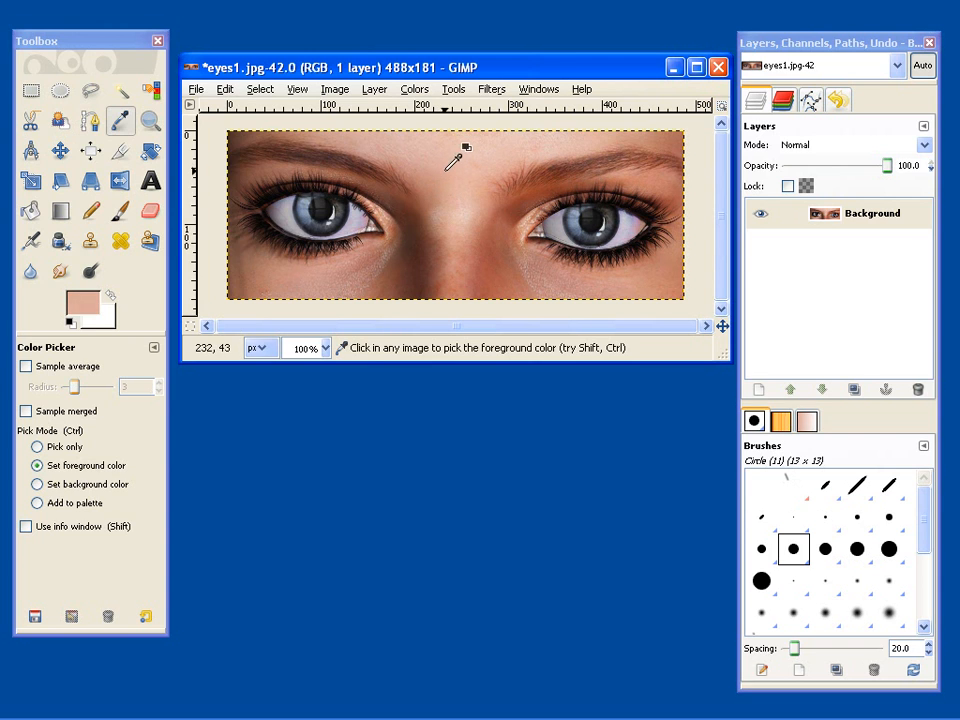
pyautogui.click(552, 234)
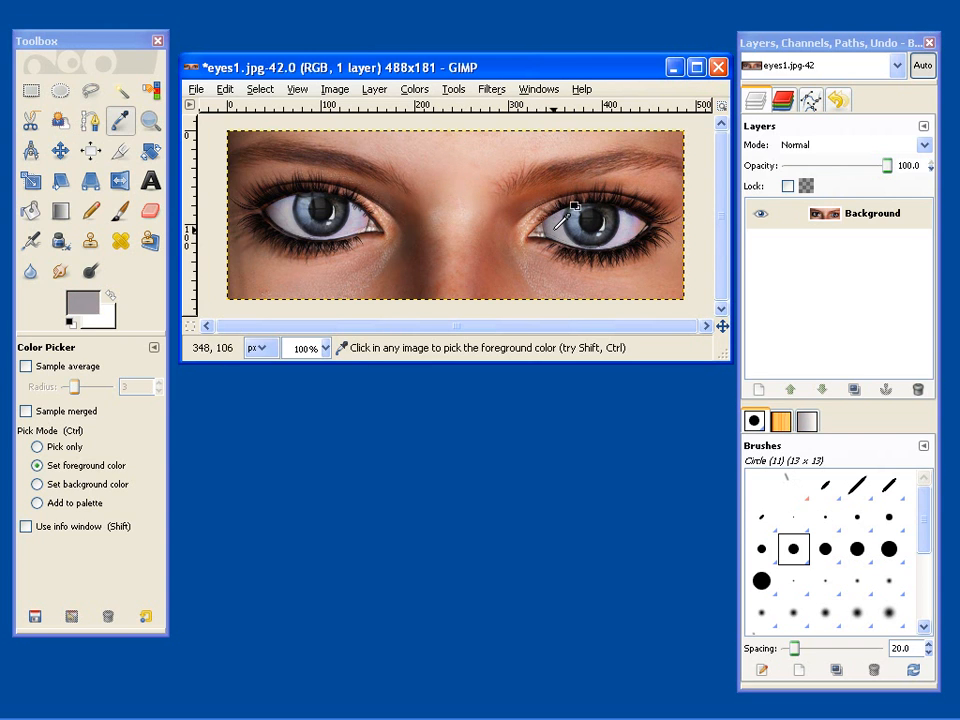
pyautogui.click(624, 219)
pyautogui.click(449, 236)
pyautogui.moveTo(449, 236); pyautogui.dragTo(630, 221)
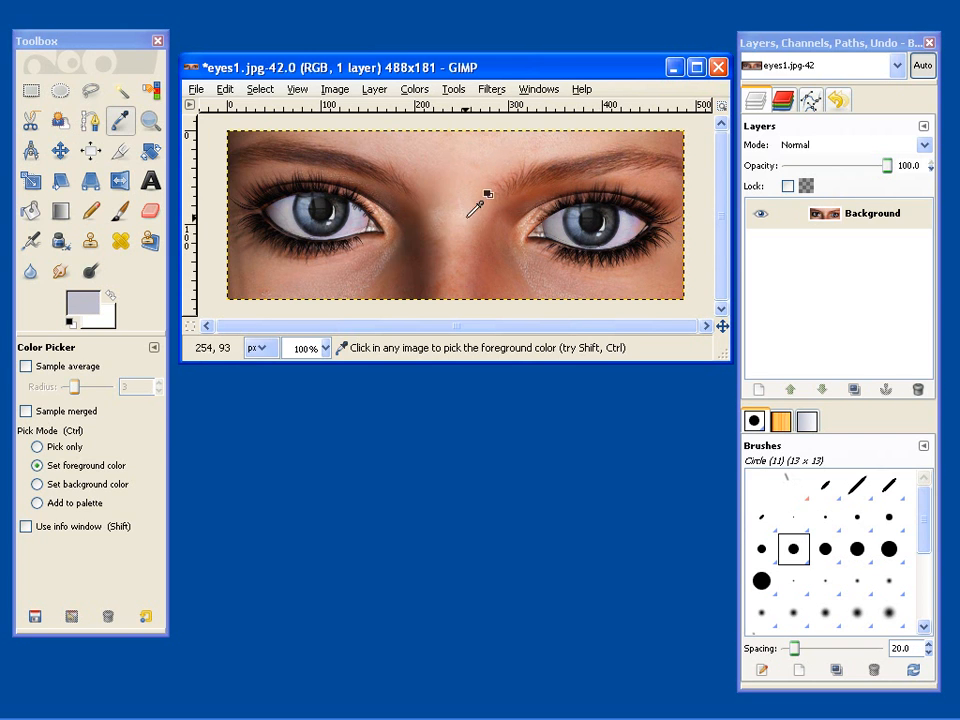
# - Zoom in on the bridge of the nose to 200%, and return to 100%
pyautogui.click(149, 123)
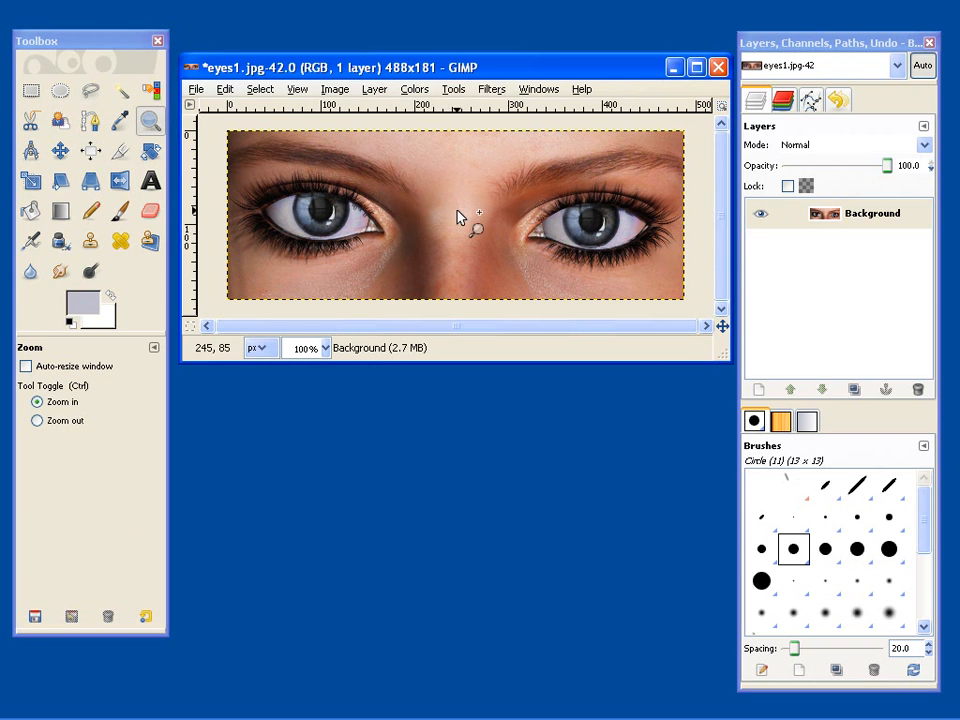
pyautogui.click(433, 221)
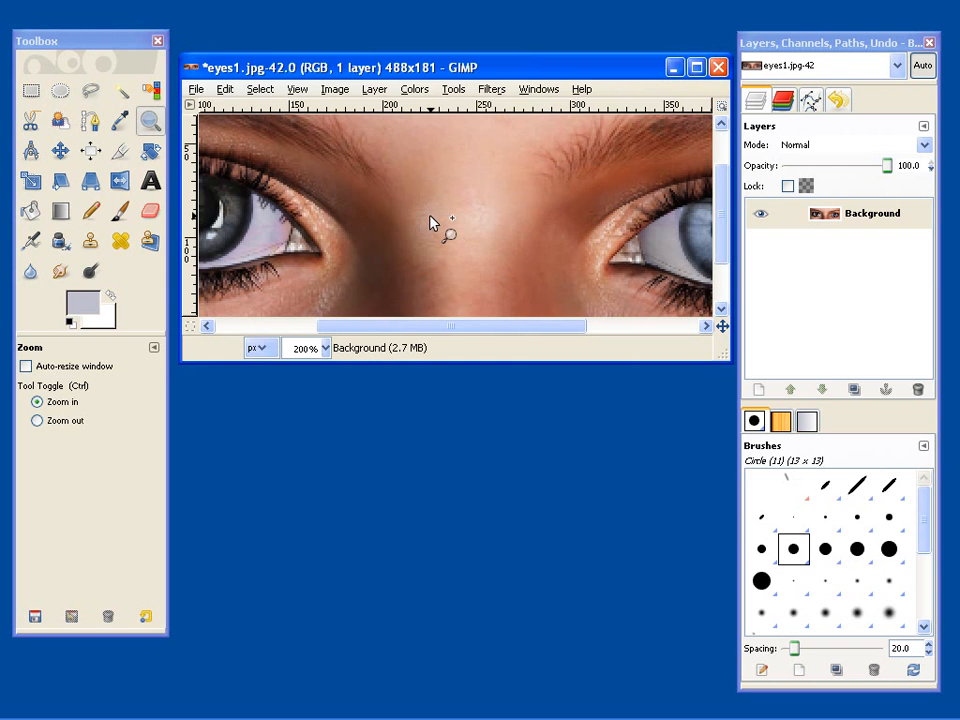
pyautogui.click(433, 221)
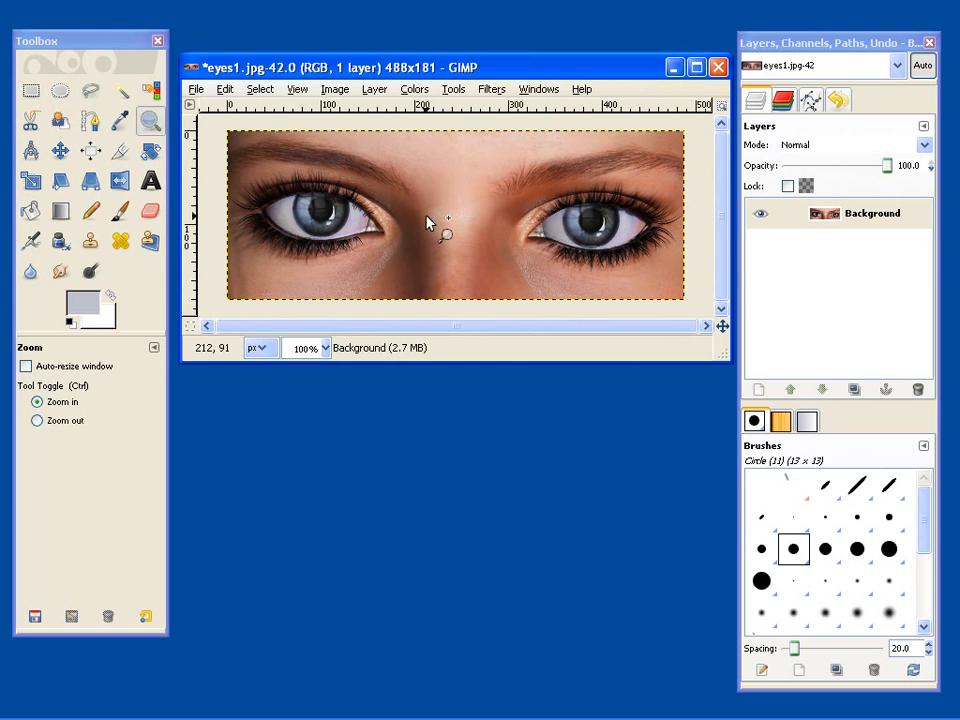
# - Measure the distance between the two pupils, and a diagonal across the bridge of the nose up to the forehead
pyautogui.click(31, 155)
pyautogui.moveTo(321, 209); pyautogui.dragTo(594, 221)
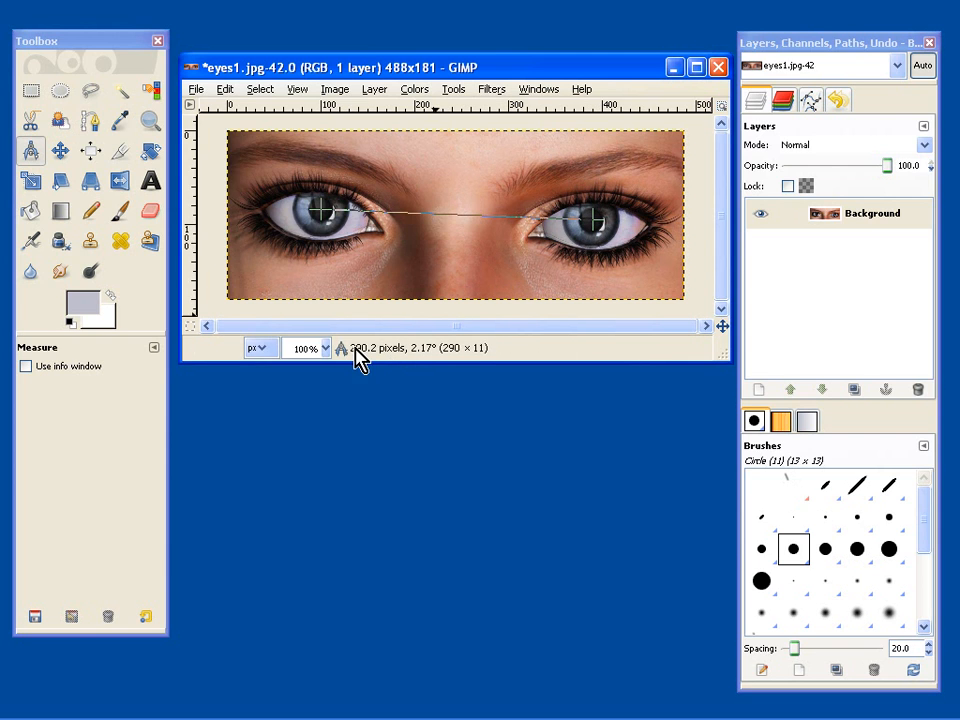
pyautogui.moveTo(398, 272); pyautogui.dragTo(476, 176)
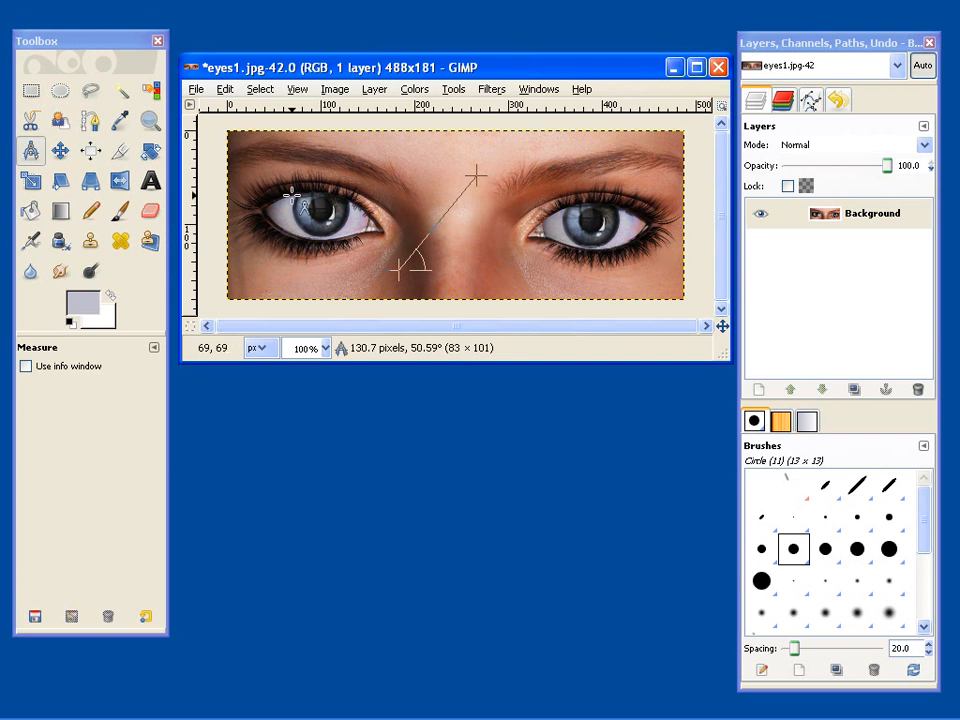
# - Try moving the photo layer toward the lower right of the canvas, and undo the move
pyautogui.click(61, 152)
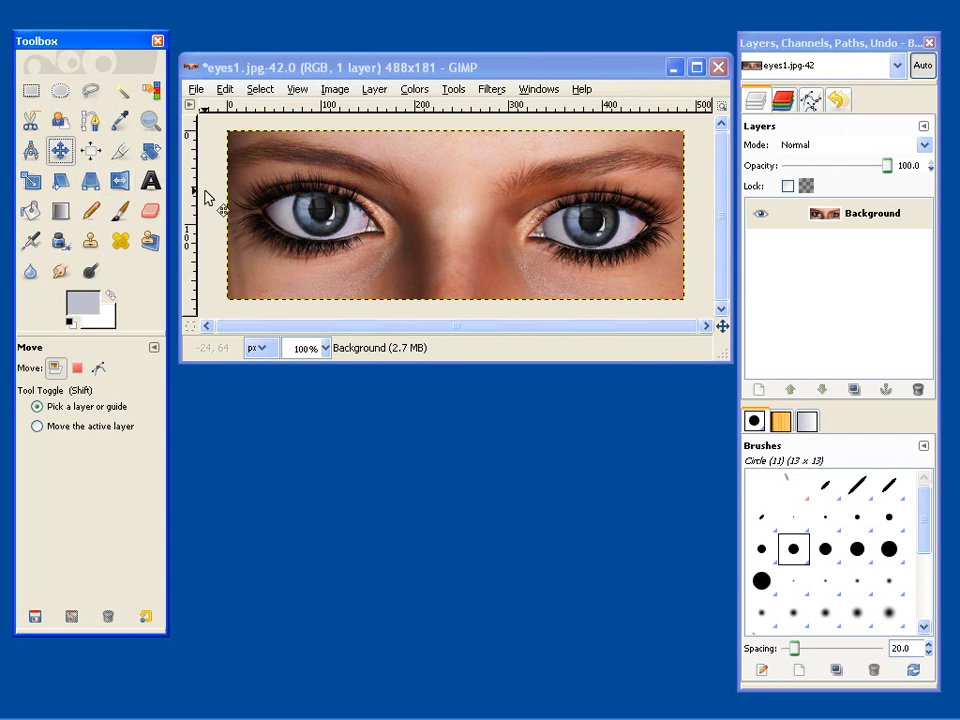
pyautogui.moveTo(467, 233); pyautogui.dragTo(531, 249)
pyautogui.hotkey('ctrl', 'z')
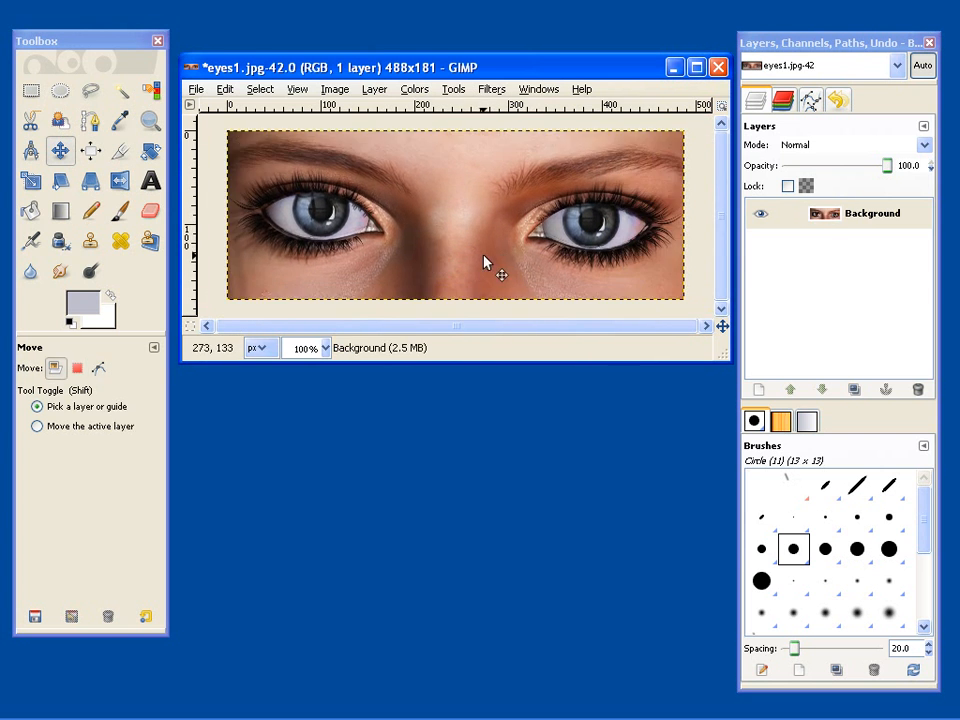
# - Try cropping the image to a region of about 163 × 110 px starting at 144, 31 px, and undo the crop
pyautogui.click(119, 157)
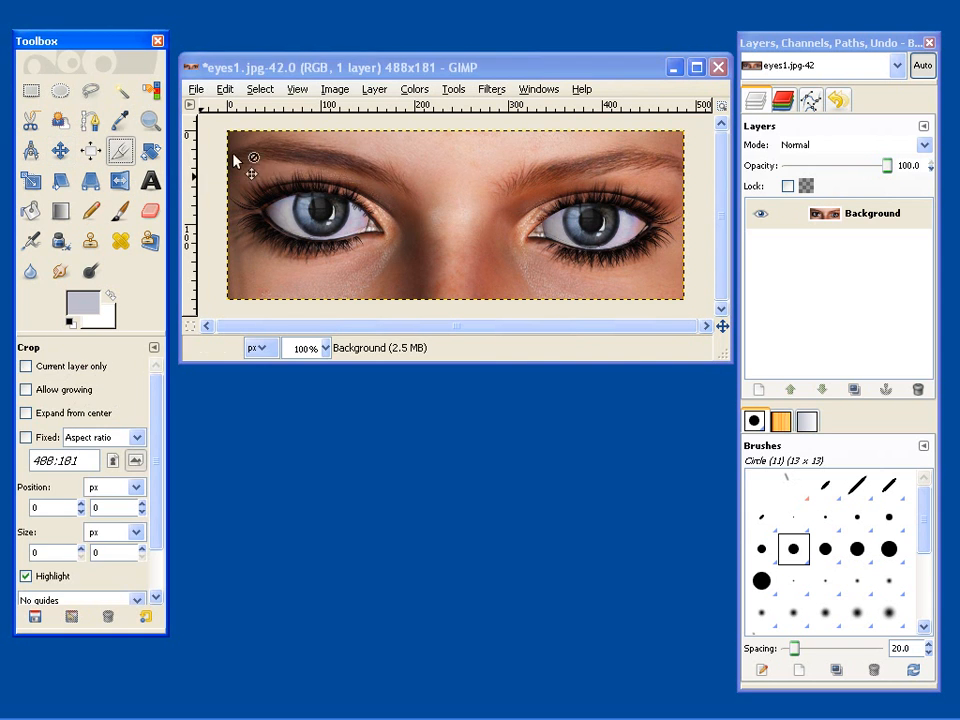
pyautogui.moveTo(363, 160); pyautogui.dragTo(514, 259)
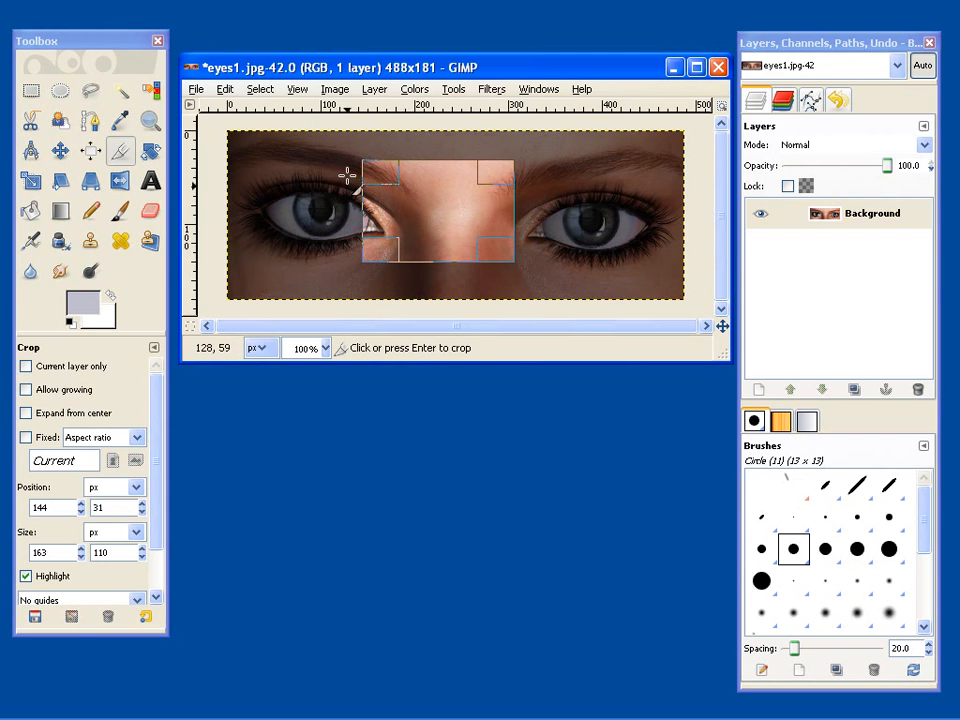
pyautogui.click(436, 211)
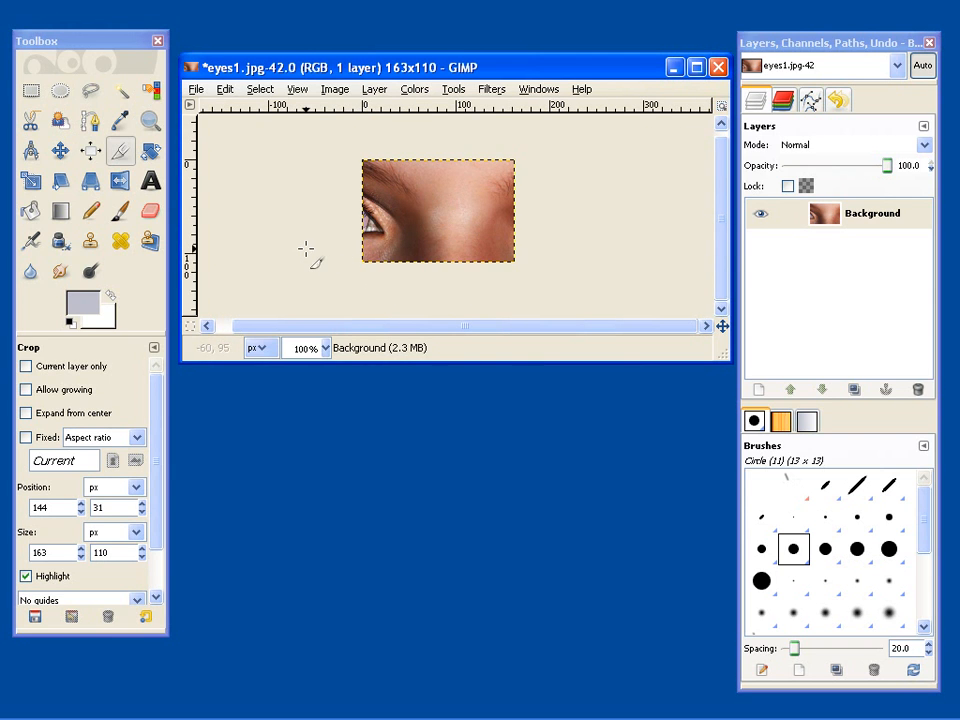
pyautogui.hotkey('ctrl', 'z')
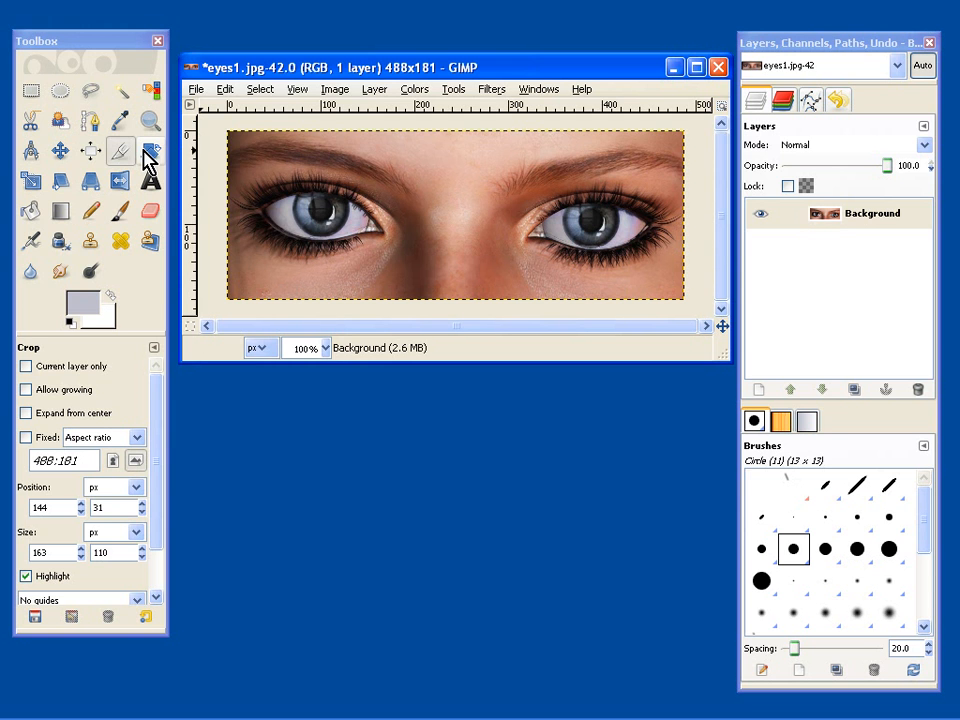
# - Try rotating the layer counterclockwise to about -23.84° around its center, and undo the rotation
pyautogui.click(146, 150)
pyautogui.moveTo(389, 209); pyautogui.dragTo(352, 228)
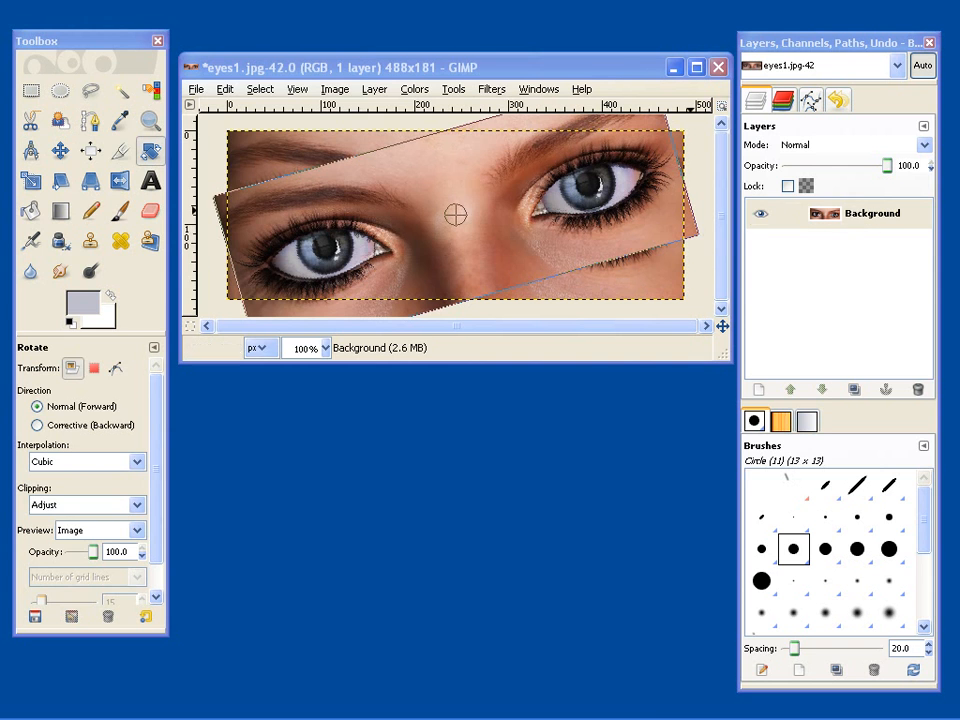
pyautogui.moveTo(589, 497); pyautogui.dragTo(381, 439)
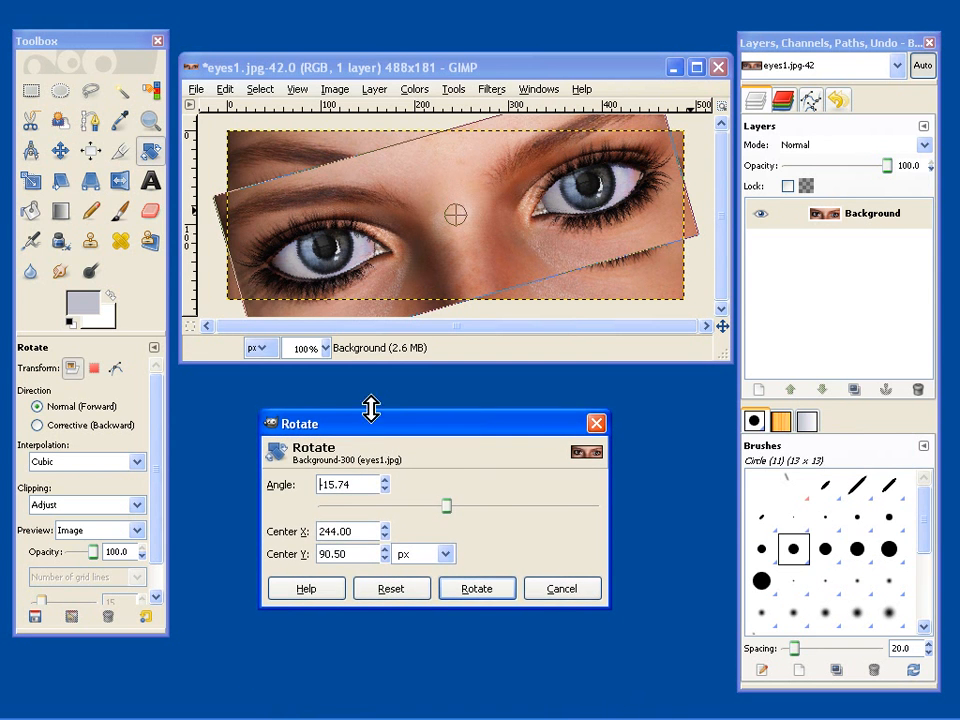
pyautogui.moveTo(338, 272); pyautogui.dragTo(359, 271)
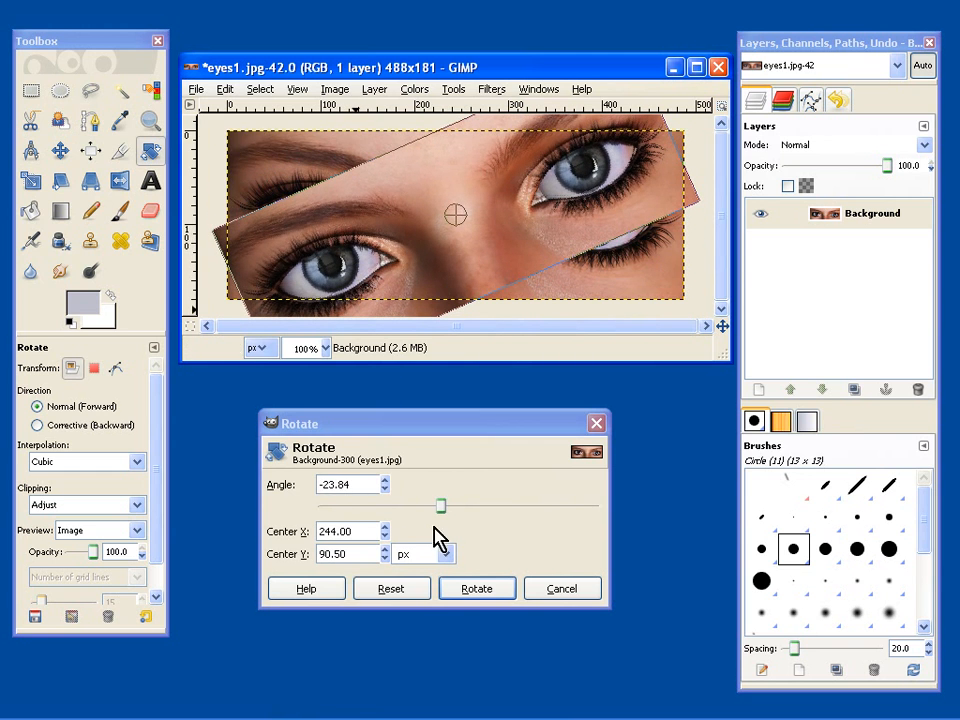
pyautogui.click(476, 589)
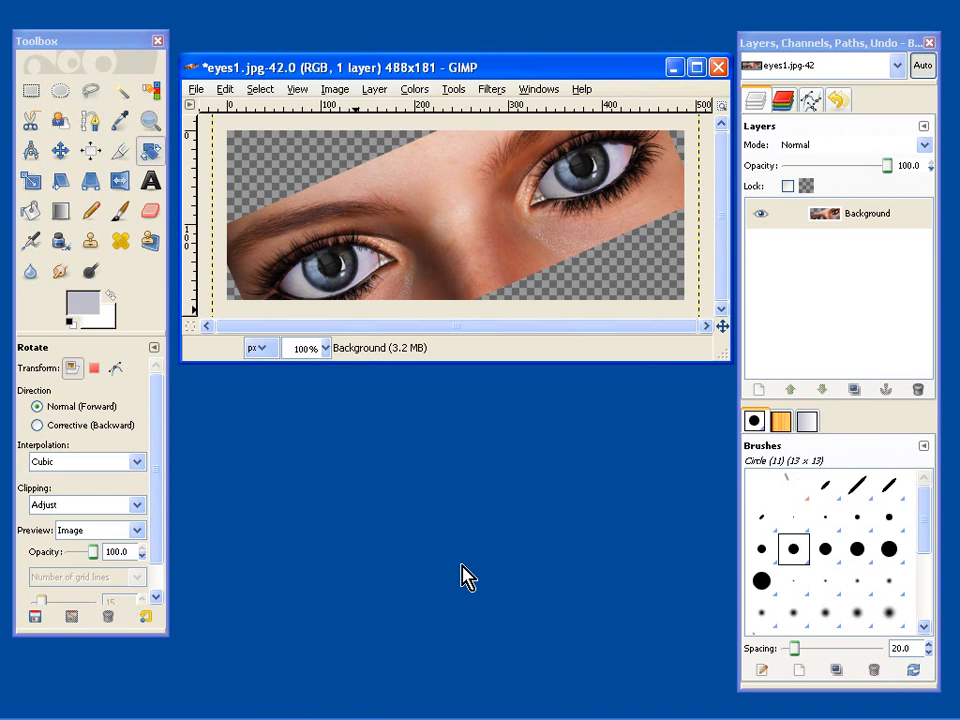
pyautogui.hotkey('ctrl', 'z')
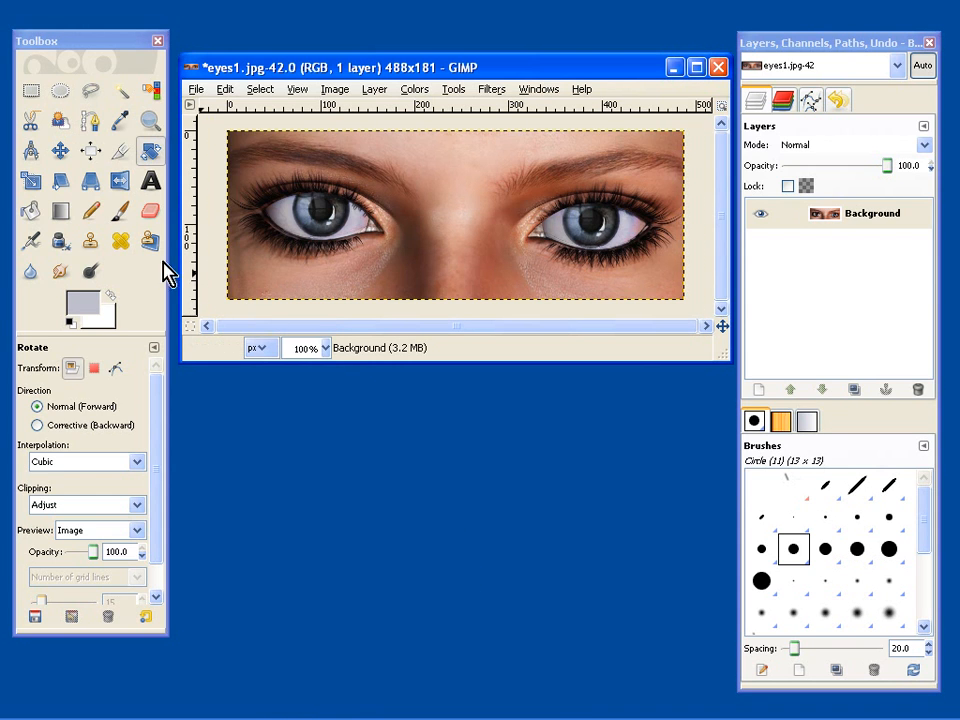
# - Try scaling the photo layer down to about 271 × 135 px within the canvas, and undo the scaling
pyautogui.click(31, 180)
pyautogui.click(270, 183)
pyautogui.moveTo(306, 187); pyautogui.dragTo(450, 228)
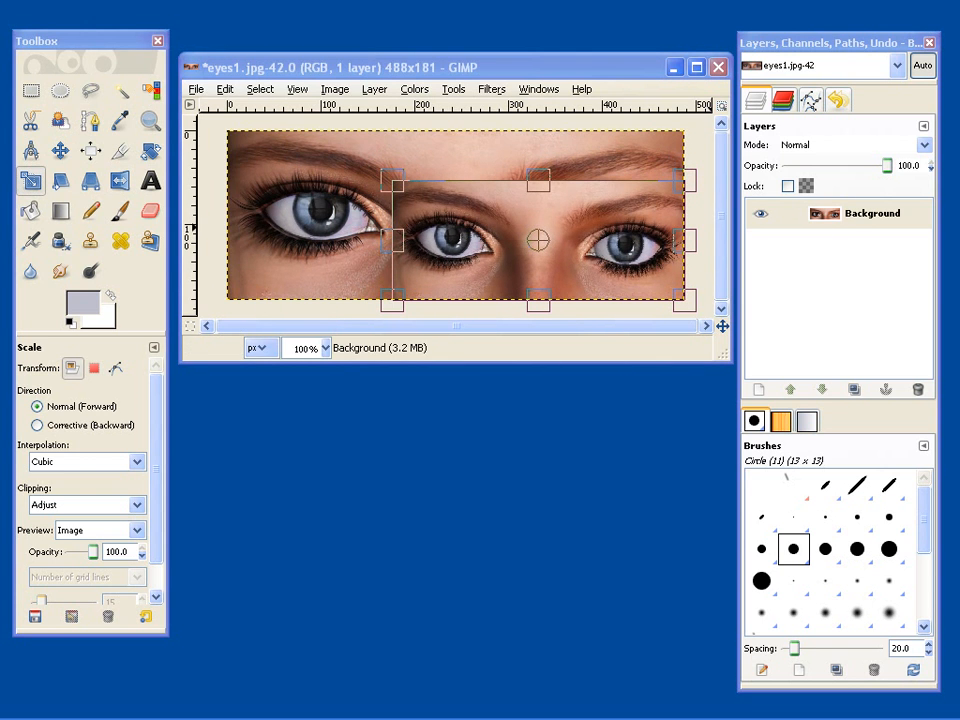
pyautogui.moveTo(504, 424); pyautogui.dragTo(427, 427)
pyautogui.moveTo(432, 275); pyautogui.dragTo(437, 221)
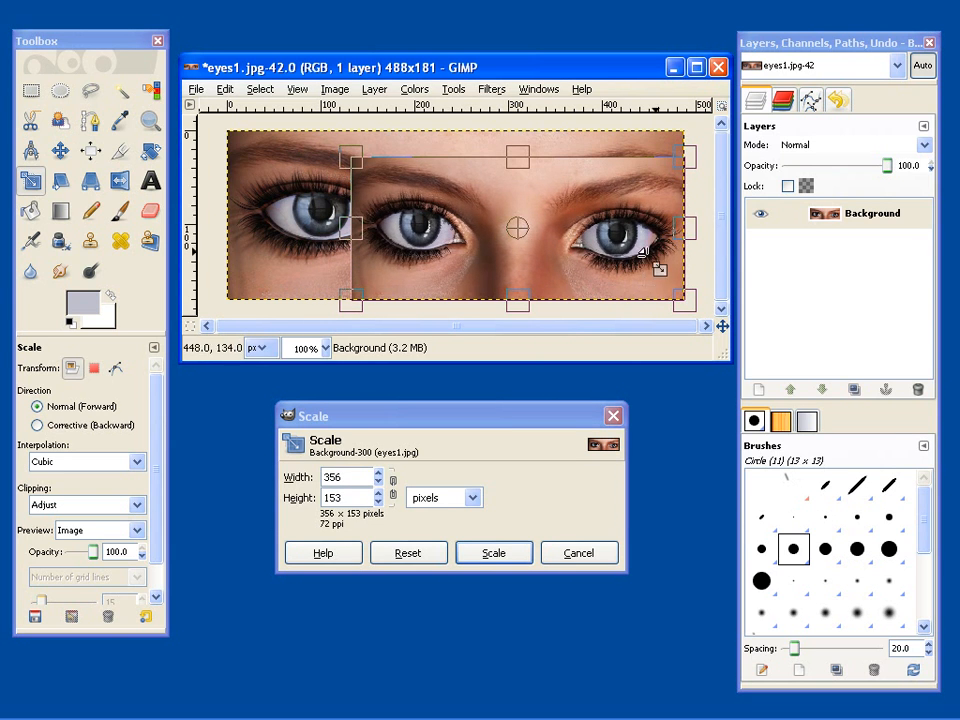
pyautogui.moveTo(688, 230); pyautogui.dragTo(610, 236)
pyautogui.moveTo(479, 300)
pyautogui.mouseDown()
pyautogui.moveTo(480, 277)
pyautogui.moveTo(485, 290)
pyautogui.mouseUp()
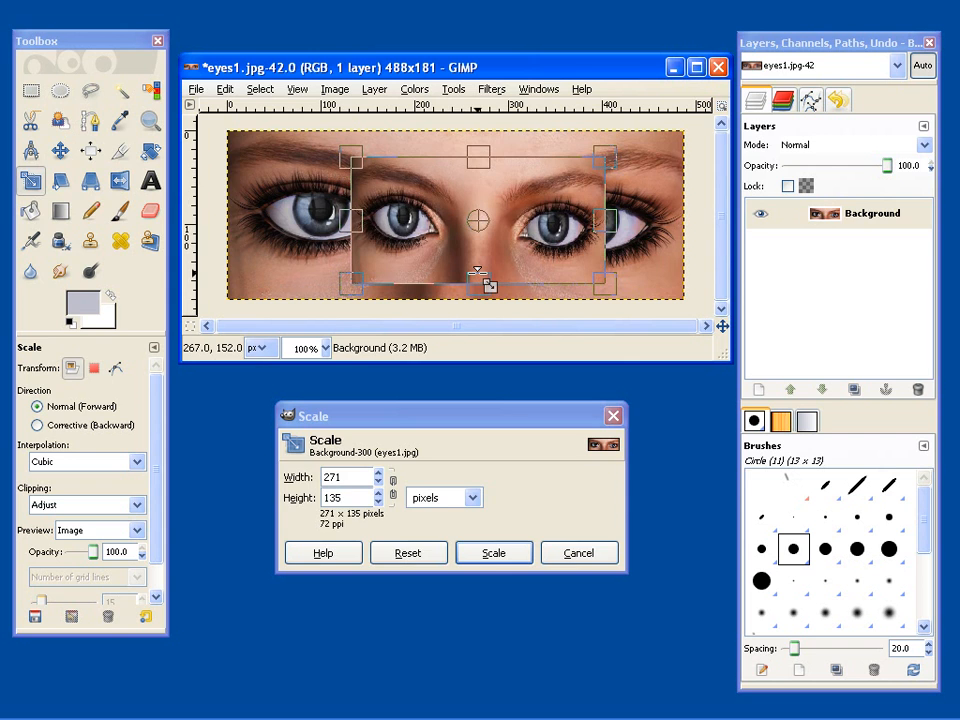
pyautogui.press('Return')
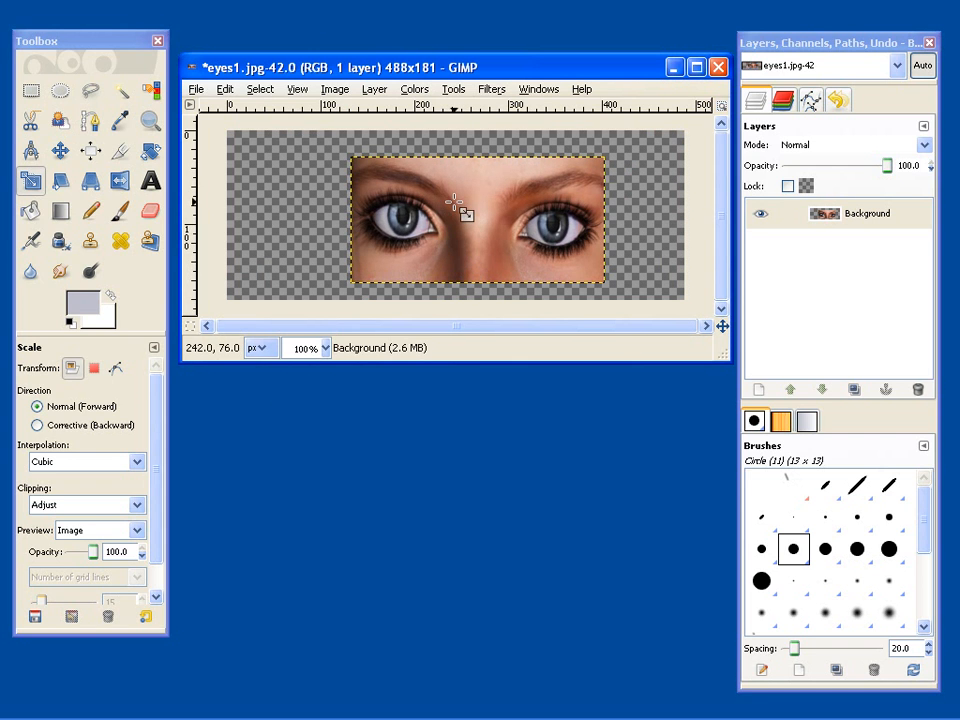
pyautogui.hotkey('ctrl', 'z')
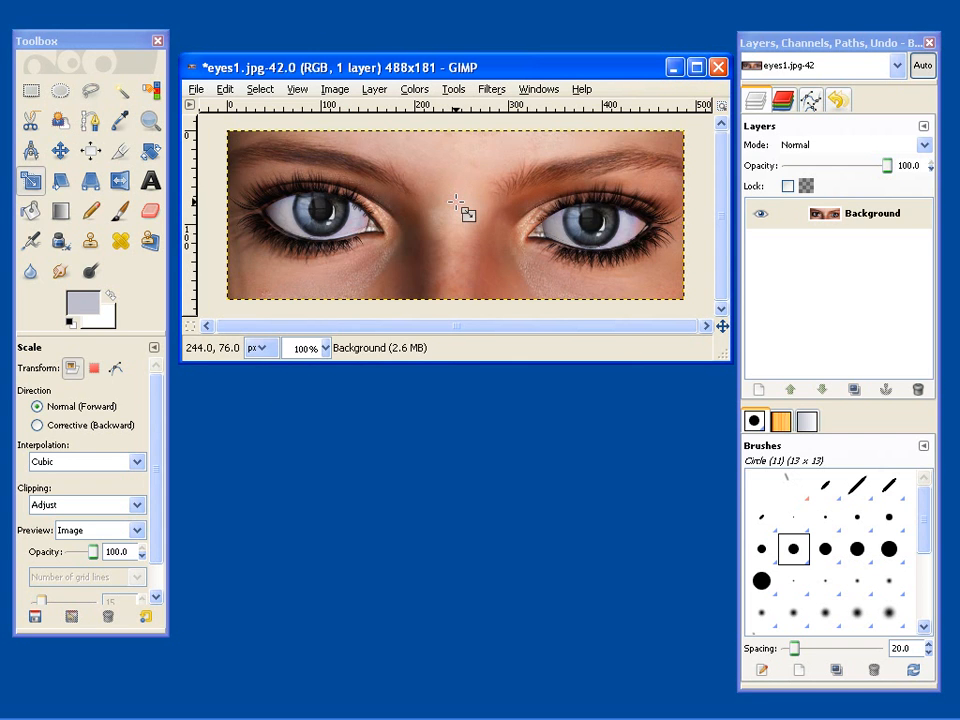
# - Try a perspective transform that pulls both upper corners of the photo layer inward and down, and undo it
pyautogui.click(88, 186)
pyautogui.moveTo(399, 187); pyautogui.dragTo(436, 188)
pyautogui.moveTo(689, 141); pyautogui.dragTo(569, 207)
pyautogui.moveTo(300, 161); pyautogui.dragTo(375, 228)
pyautogui.press('Return')
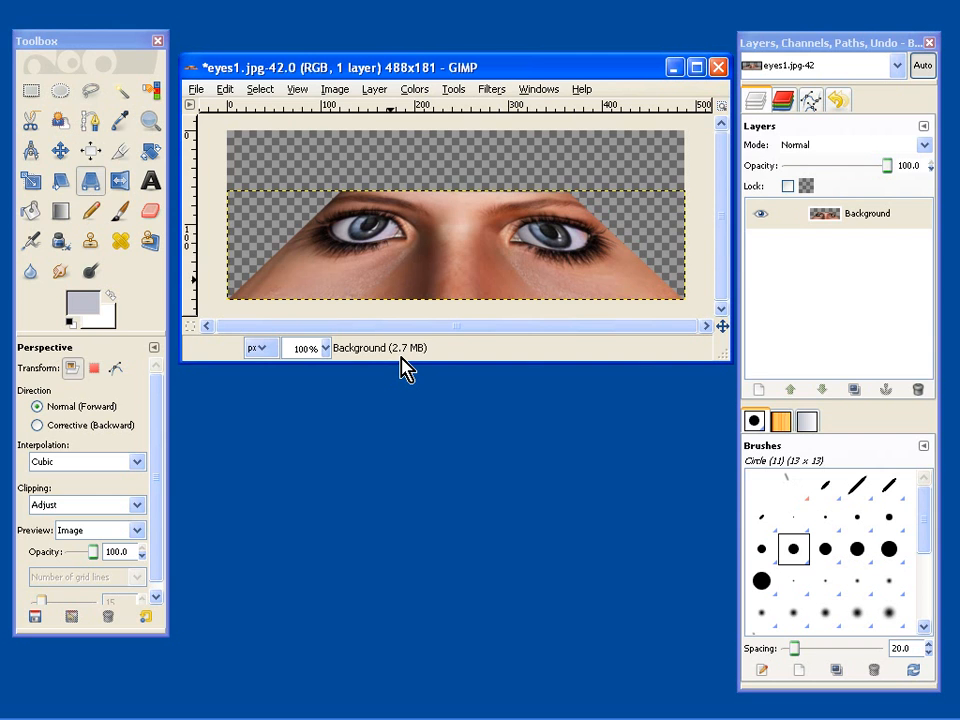
pyautogui.hotkey('ctrl', 'z')
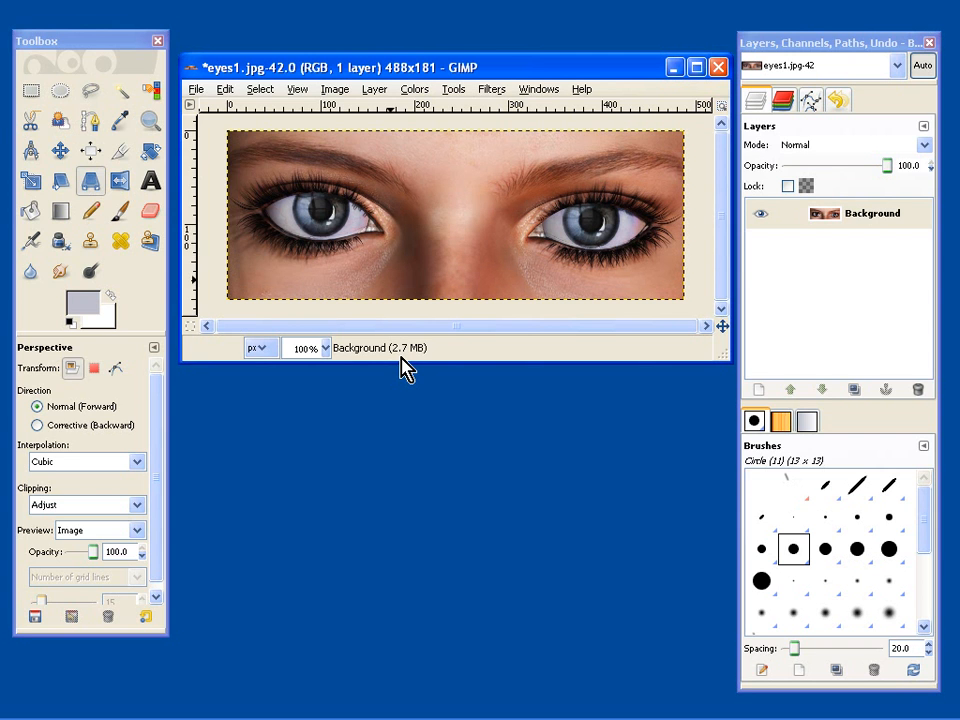
# - Try adding the text "THIS IS TEXT" between the eyes in 18 px Sans, and delete the text layer
pyautogui.click(150, 184)
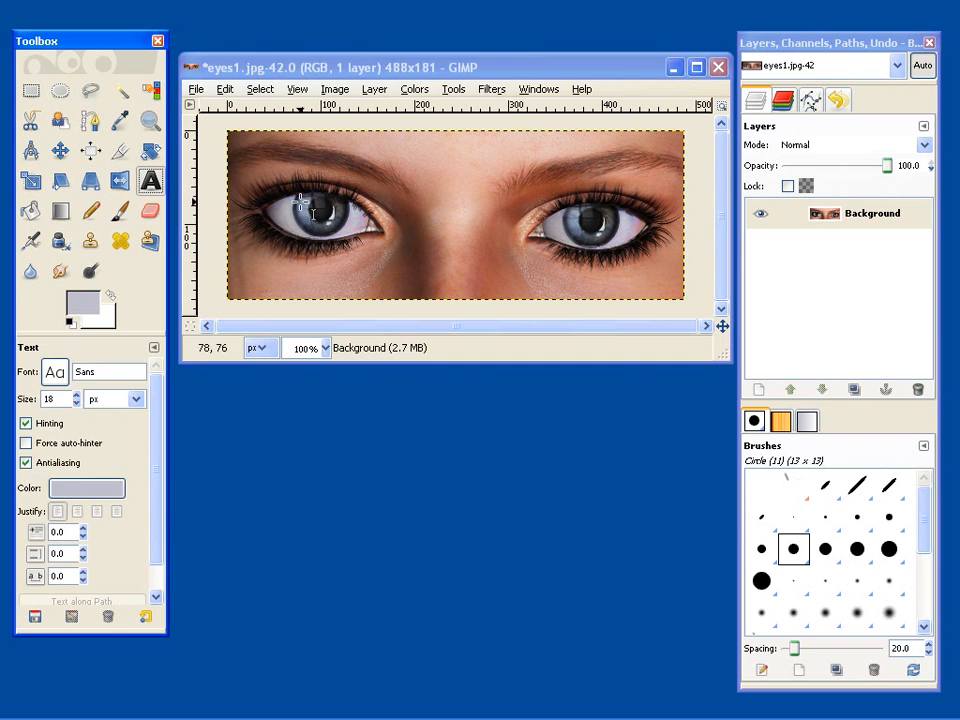
pyautogui.click(424, 203)
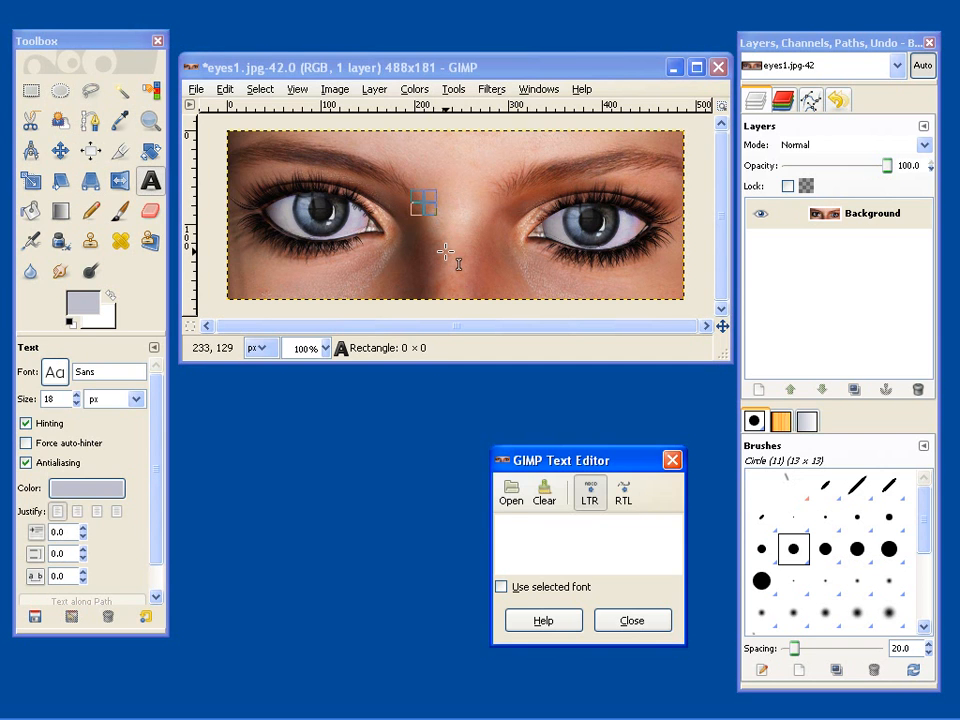
pyautogui.write('THIS')
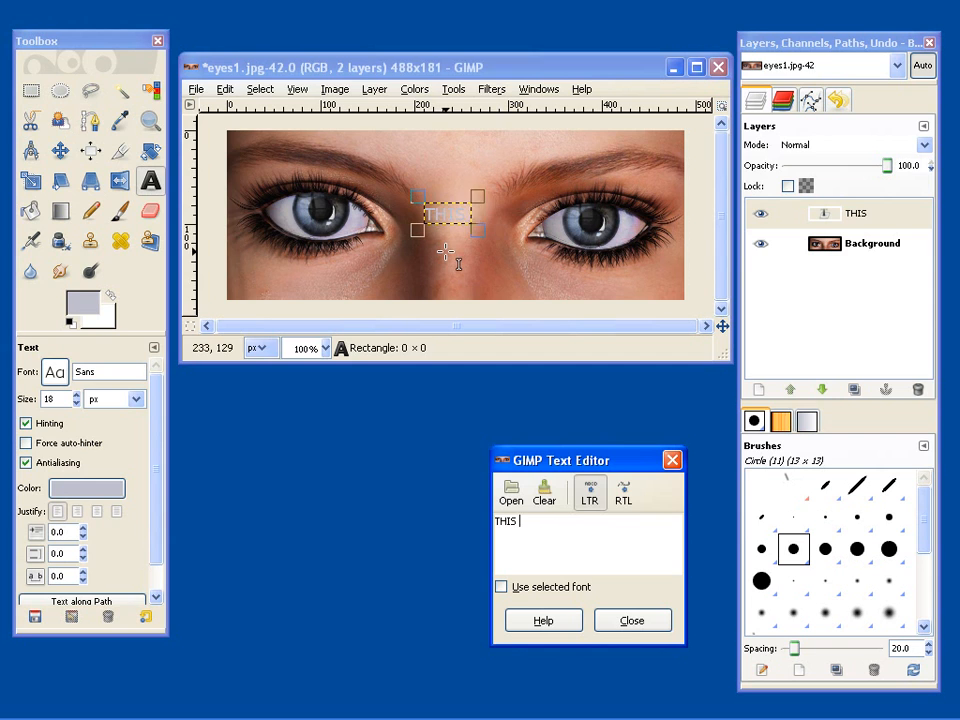
pyautogui.write(' IS TEXT')
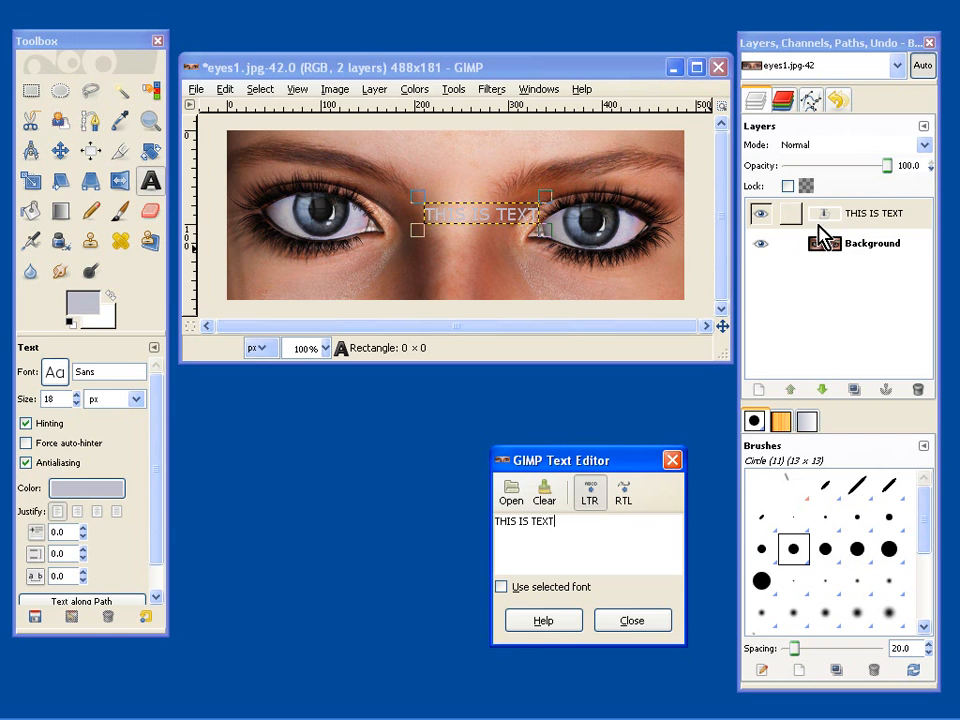
pyautogui.click(632, 621)
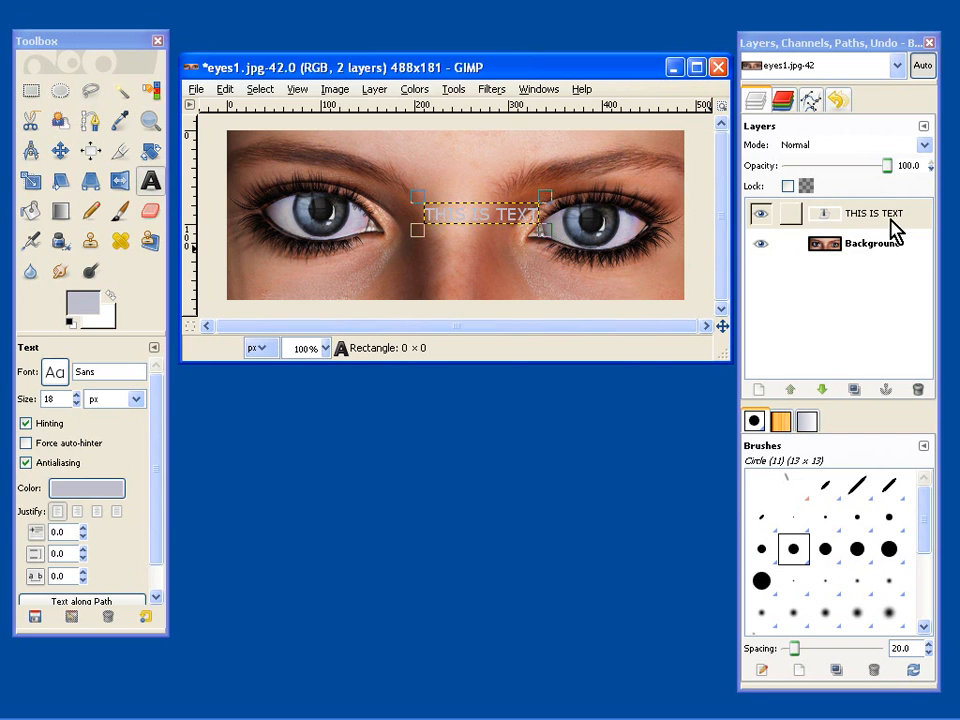
pyautogui.click(917, 391)
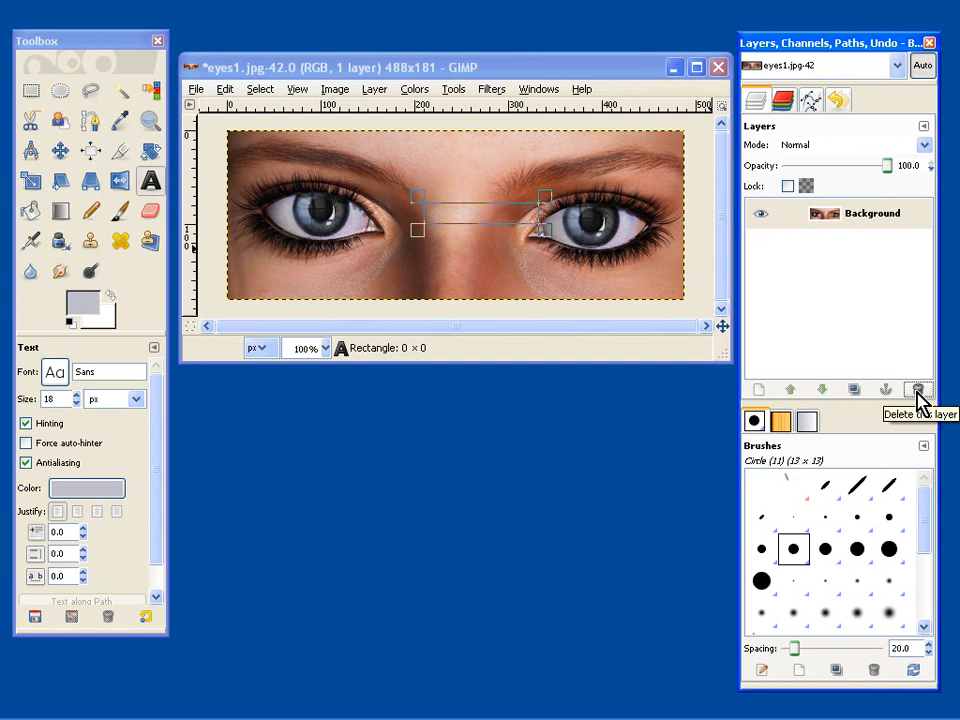
pyautogui.click(33, 91)
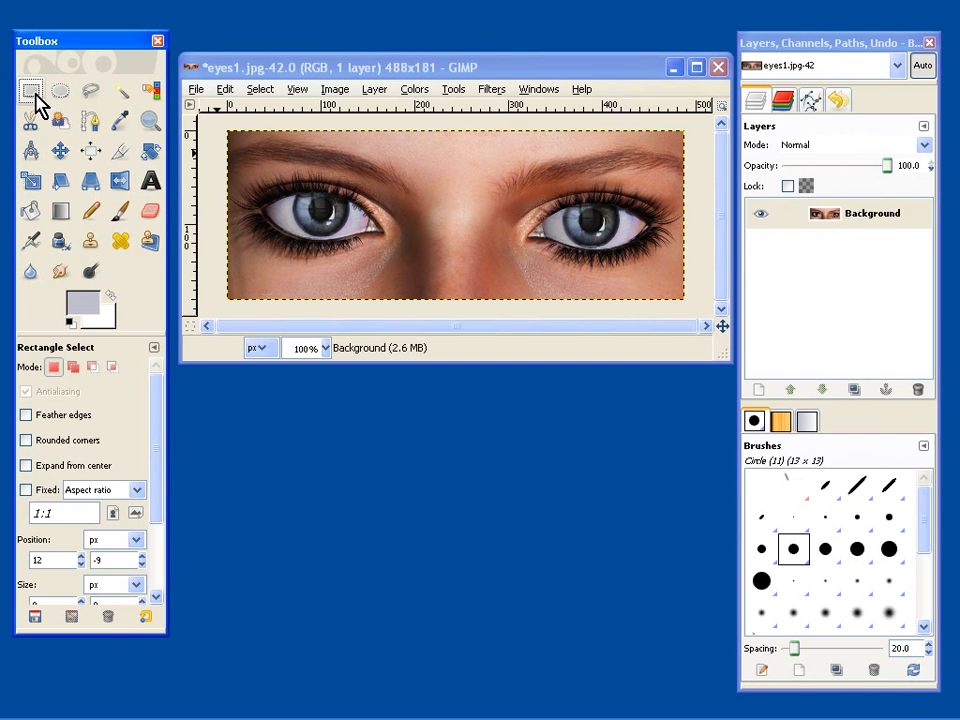
# - Choose the Bucket Fill tool and set the foreground color to red, ff0004
pyautogui.click(33, 212)
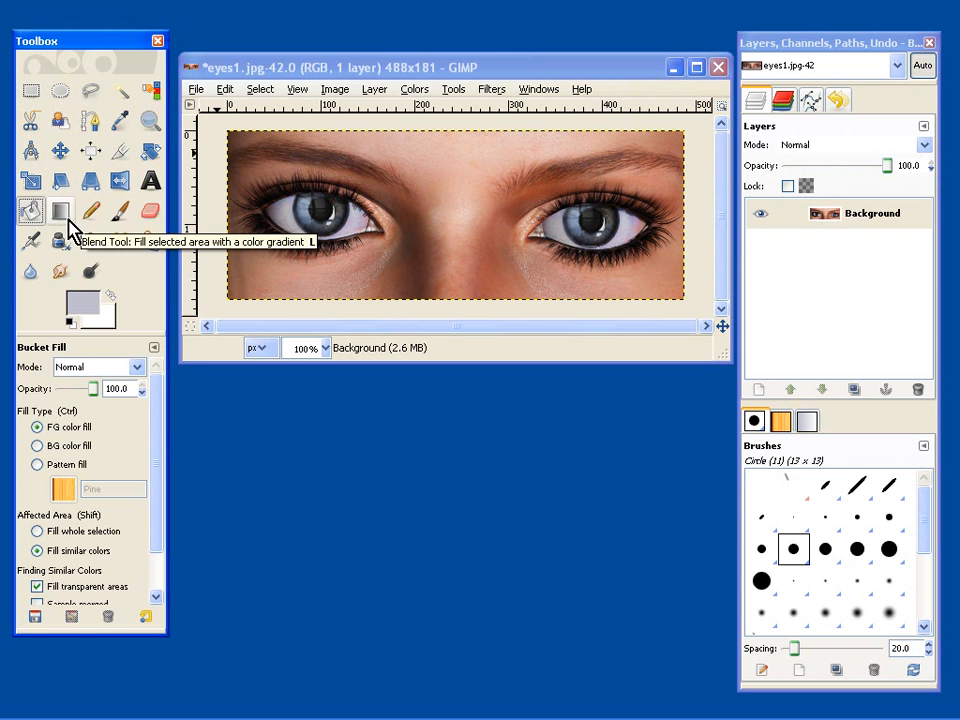
pyautogui.click(82, 303)
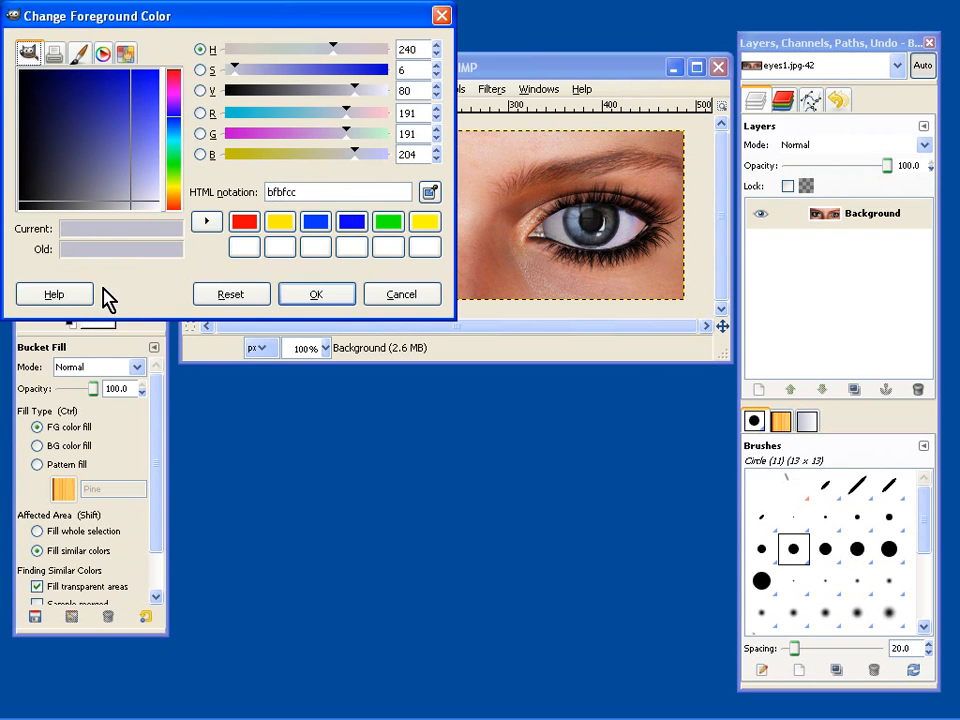
pyautogui.click(246, 226)
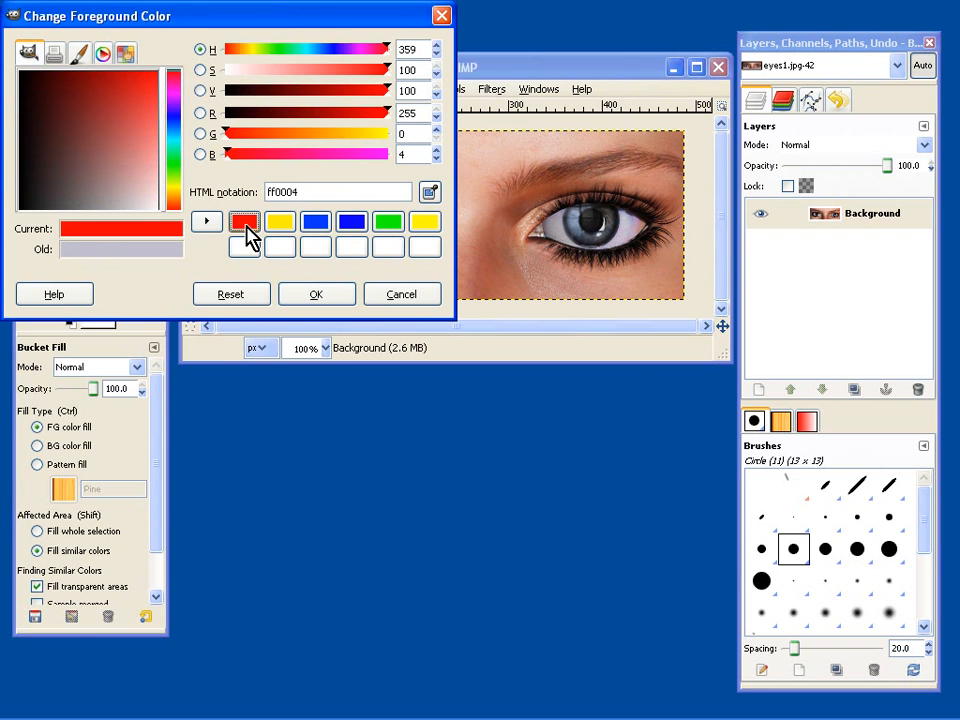
pyautogui.click(315, 294)
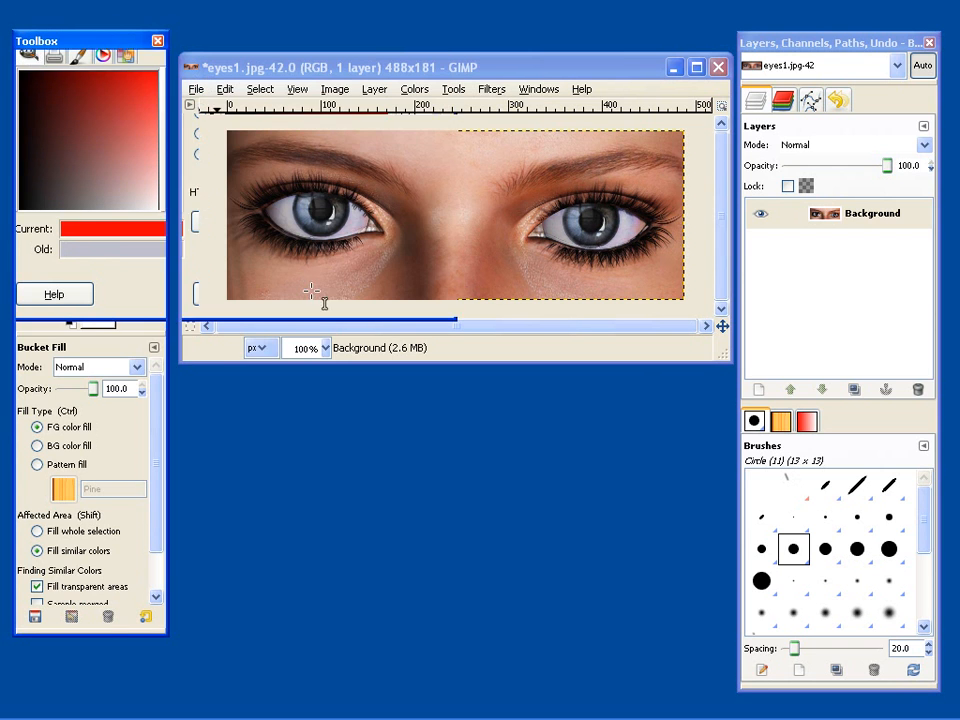
# - Try filling similar-color areas on the nose bridge, cheeks, right pupil and right eyelid with red, and undo all the fills
pyautogui.click(445, 212)
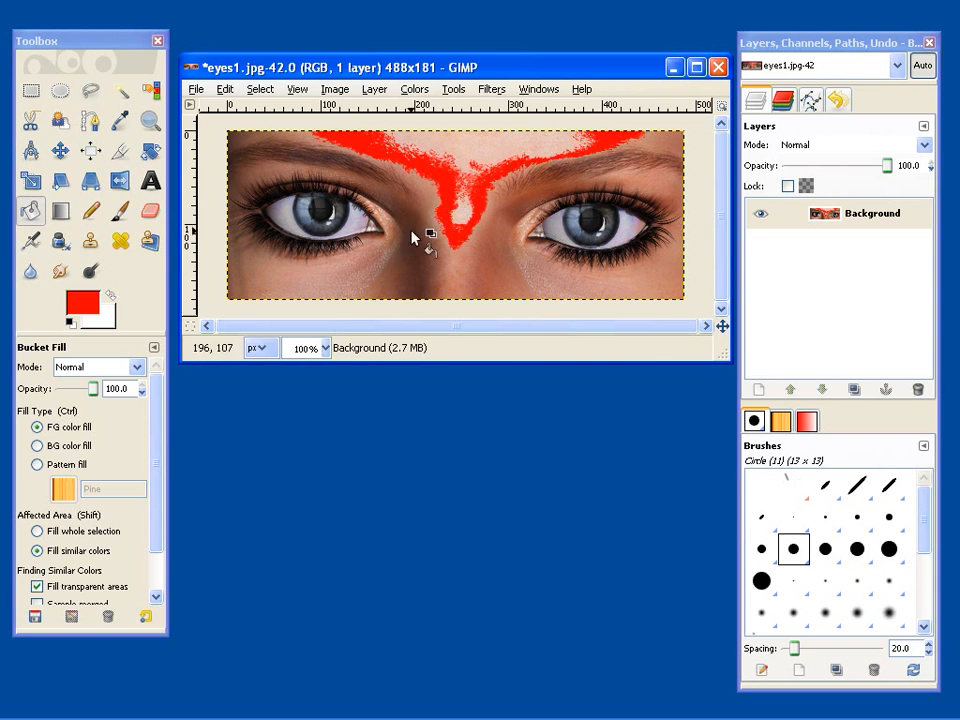
pyautogui.click(360, 265)
pyautogui.click(473, 254)
pyautogui.click(567, 261)
pyautogui.click(588, 211)
pyautogui.click(652, 183)
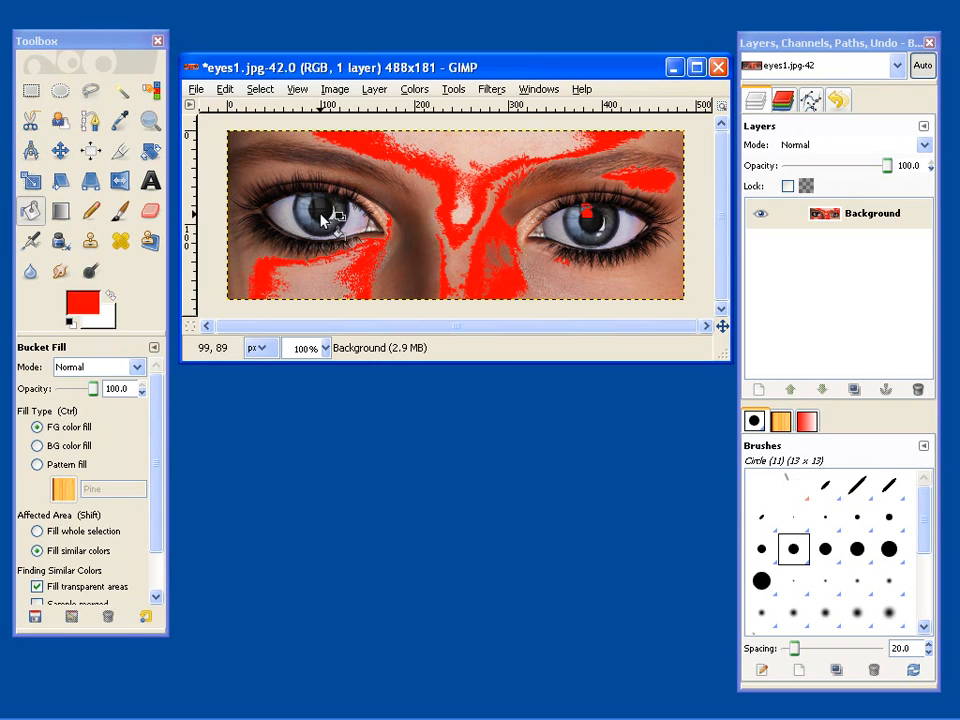
pyautogui.press('ctrl')
pyautogui.hotkey('ctrl', 'z')
pyautogui.hotkey('ctrl', 'z')
pyautogui.hotkey('ctrl', 'z')
pyautogui.hotkey('ctrl', 'z')
pyautogui.hotkey('ctrl', 'z')
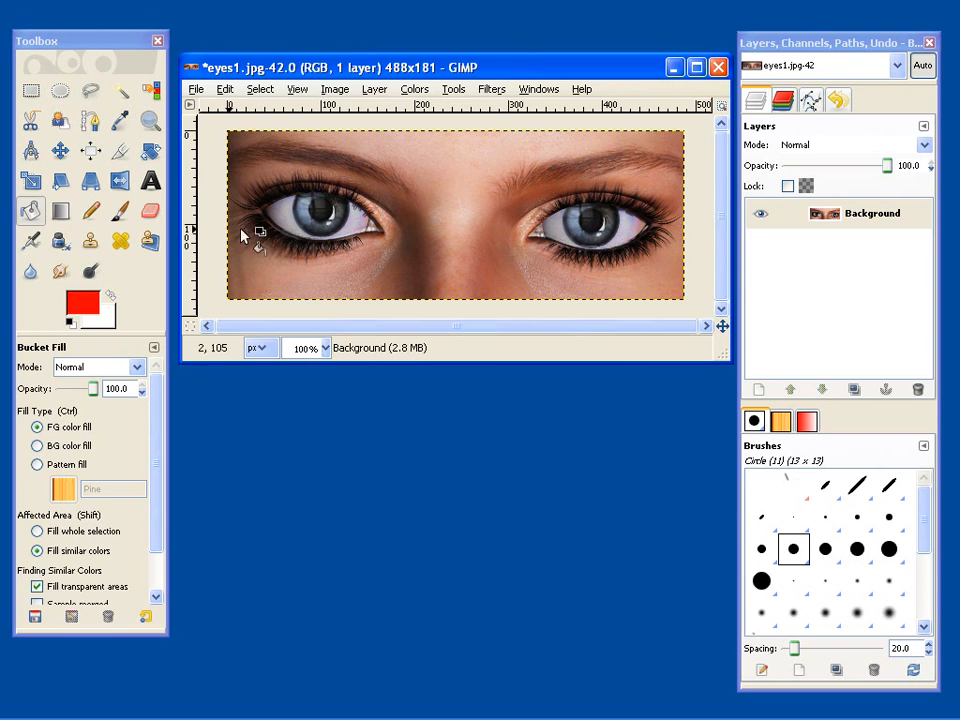
# - Try a linear red-to-white gradient blend running diagonally across the whole photo, and undo it
pyautogui.click(61, 211)
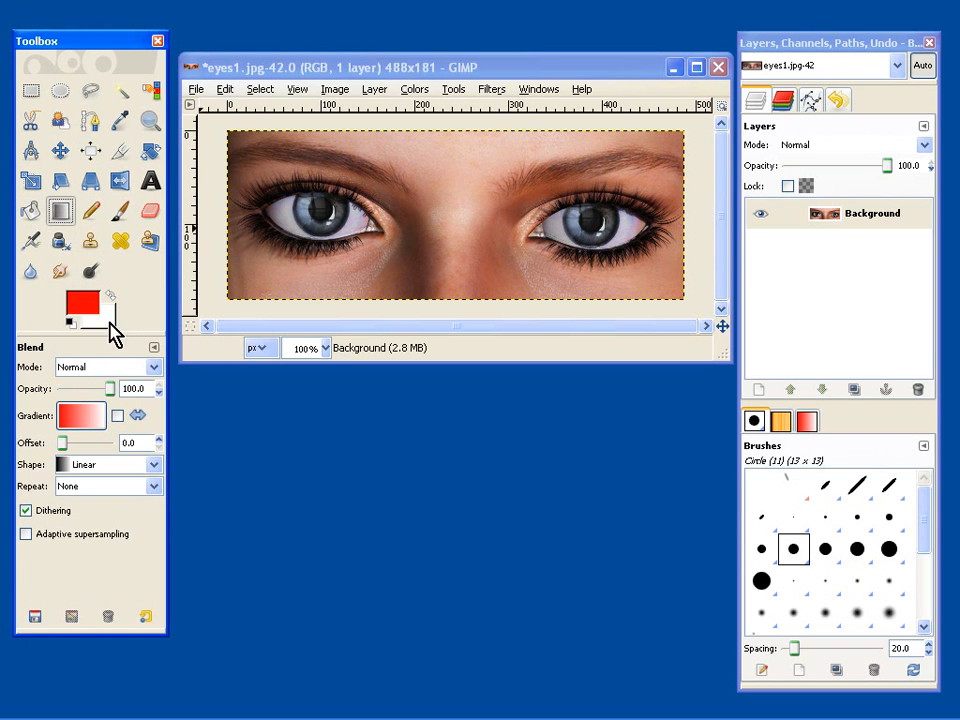
pyautogui.moveTo(265, 158); pyautogui.dragTo(626, 246)
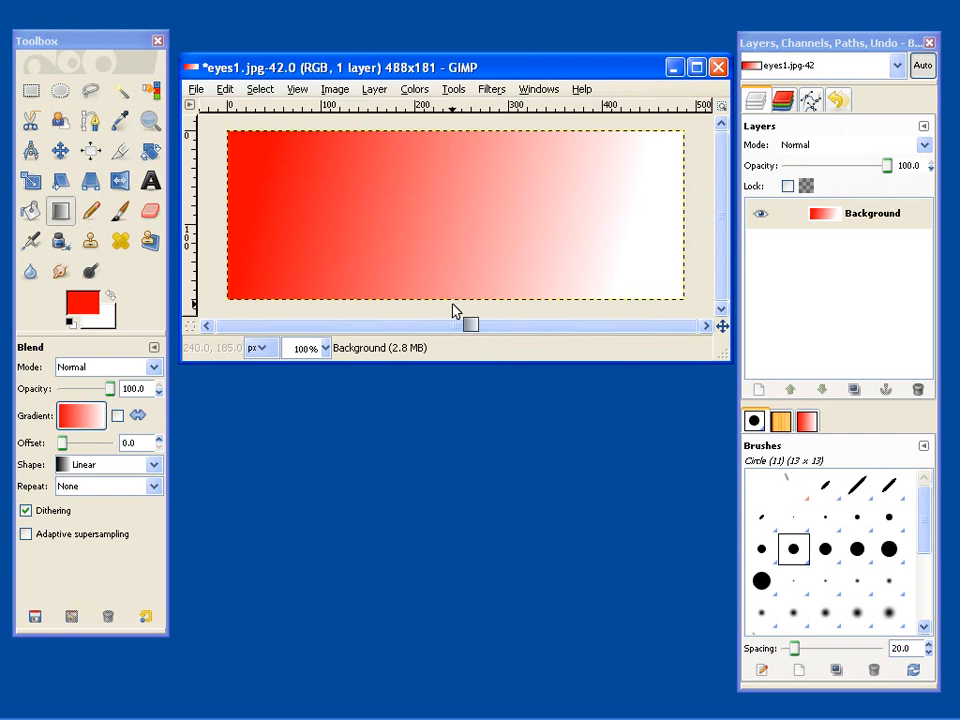
pyautogui.hotkey('ctrl', 'z')
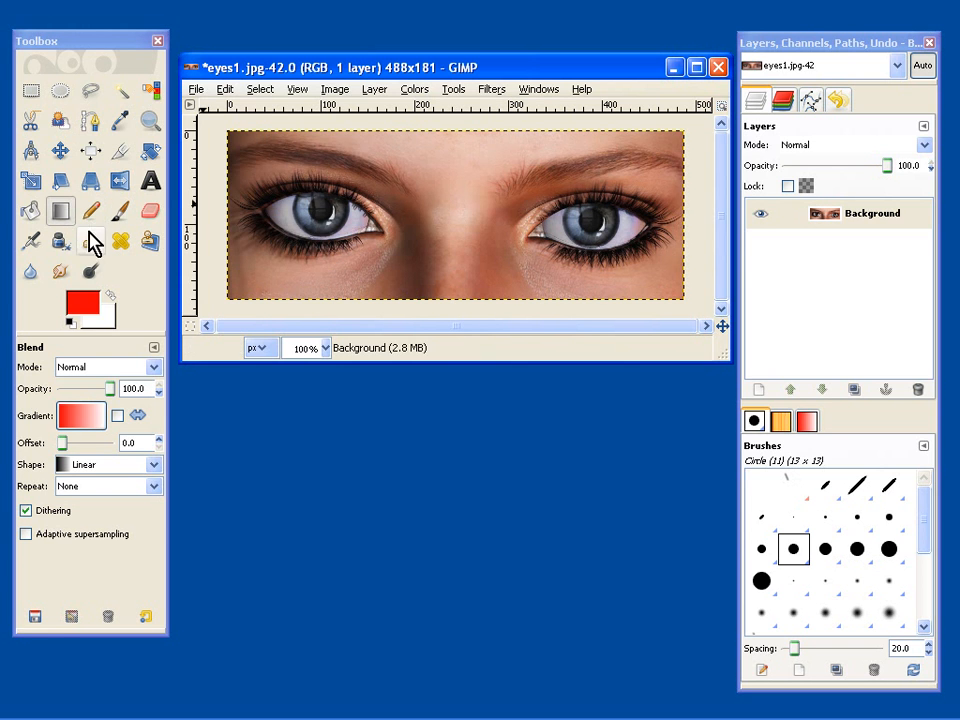
# - Set the foreground color to blue, 0036ff
pyautogui.click(85, 304)
pyautogui.click(322, 221)
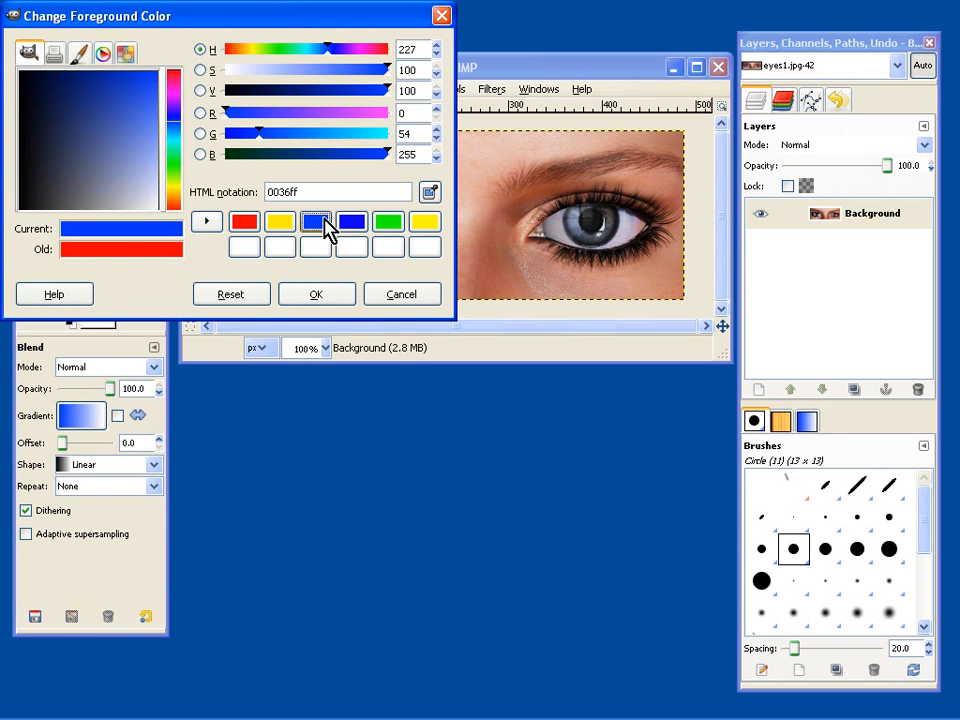
pyautogui.click(316, 294)
# - Try a wavy blue Pencil stroke across both eyes with the Circle (11) brush, and undo it
pyautogui.click(91, 210)
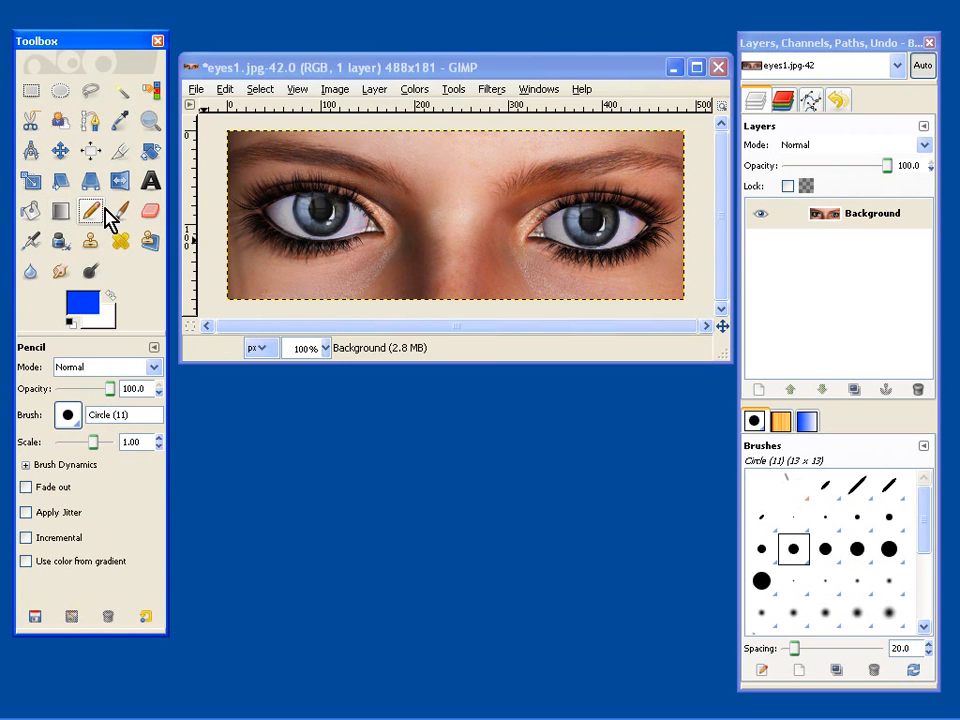
pyautogui.moveTo(293, 180)
pyautogui.mouseDown()
pyautogui.moveTo(281, 211)
pyautogui.moveTo(390, 227)
pyautogui.moveTo(456, 183)
pyautogui.moveTo(519, 222)
pyautogui.moveTo(589, 177)
pyautogui.moveTo(637, 204)
pyautogui.mouseUp()
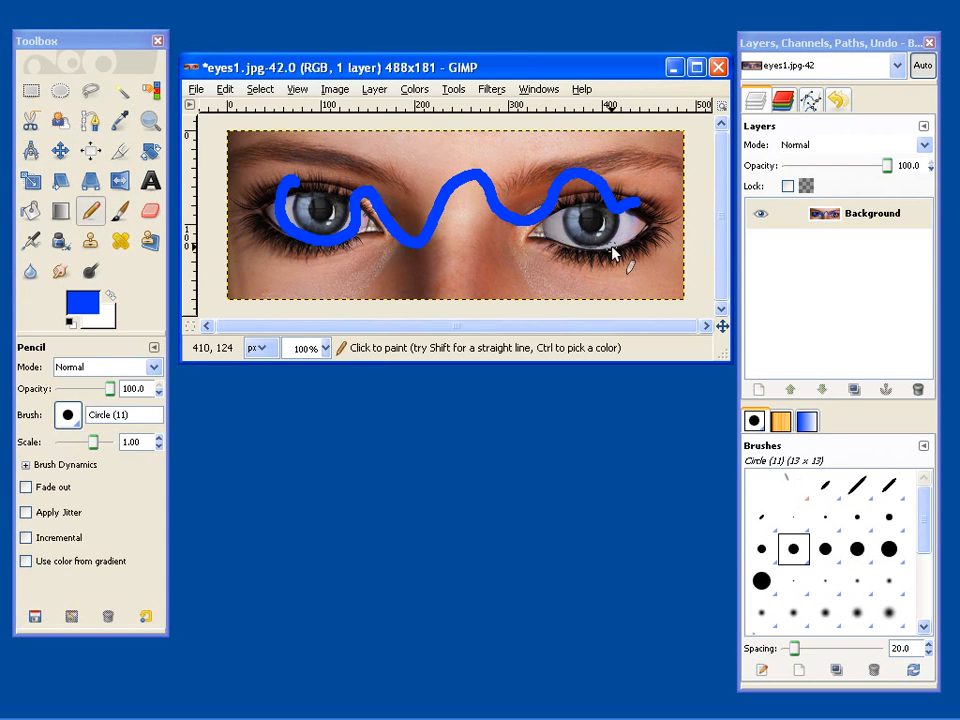
pyautogui.hotkey('ctrl', 'z')
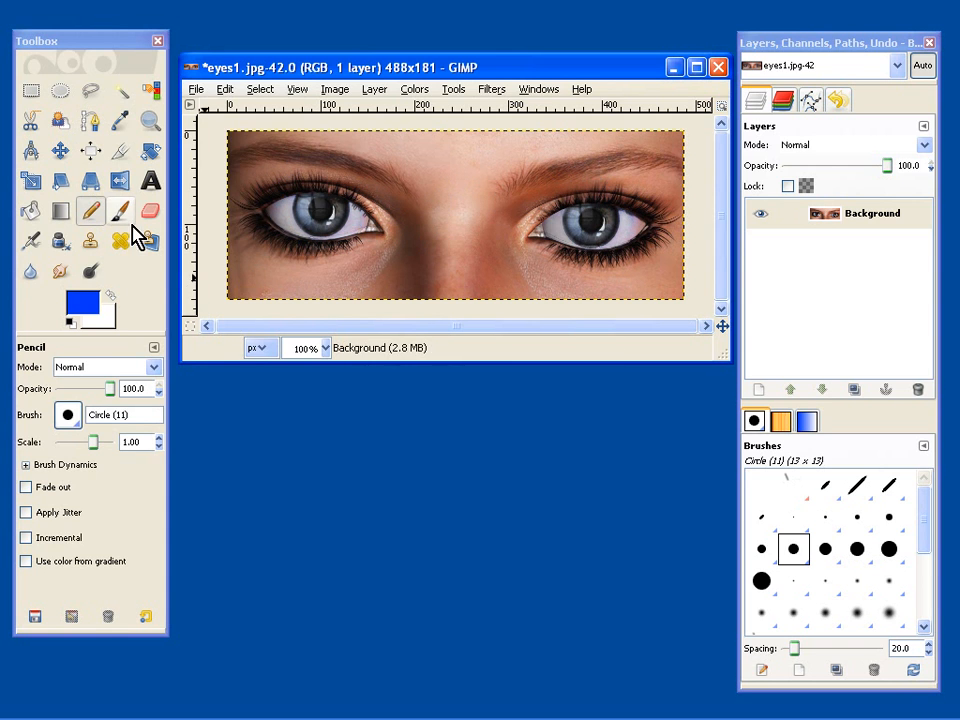
# - Try a blue Paintbrush stroke from the left eye to the right eye, and undo it
pyautogui.click(120, 210)
pyautogui.moveTo(290, 184)
pyautogui.mouseDown()
pyautogui.moveTo(278, 230)
pyautogui.moveTo(341, 220)
pyautogui.moveTo(381, 243)
pyautogui.moveTo(444, 200)
pyautogui.moveTo(532, 205)
pyautogui.moveTo(567, 230)
pyautogui.moveTo(615, 211)
pyautogui.mouseUp()
pyautogui.hotkey('ctrl', 'z')
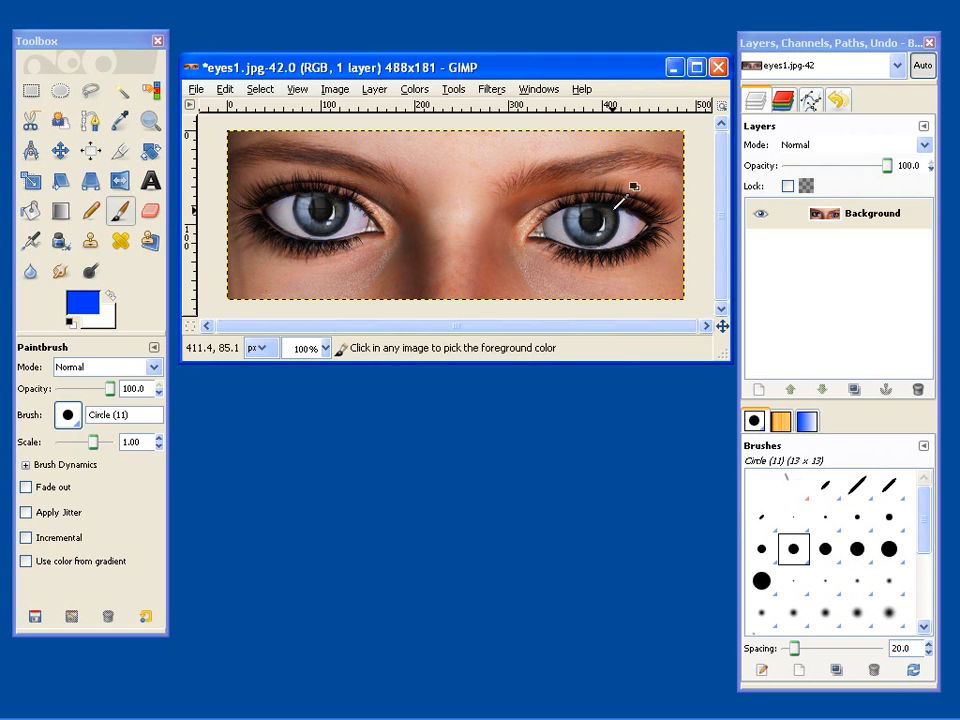
# - Try erasing a wavy path from the left eyebrow across the nose and over the right eye, and undo the erasing
pyautogui.click(150, 222)
pyautogui.moveTo(287, 153)
pyautogui.mouseDown()
pyautogui.moveTo(382, 205)
pyautogui.moveTo(465, 208)
pyautogui.moveTo(545, 234)
pyautogui.moveTo(517, 199)
pyautogui.moveTo(577, 228)
pyautogui.moveTo(497, 238)
pyautogui.moveTo(484, 264)
pyautogui.moveTo(459, 242)
pyautogui.moveTo(517, 262)
pyautogui.mouseUp()
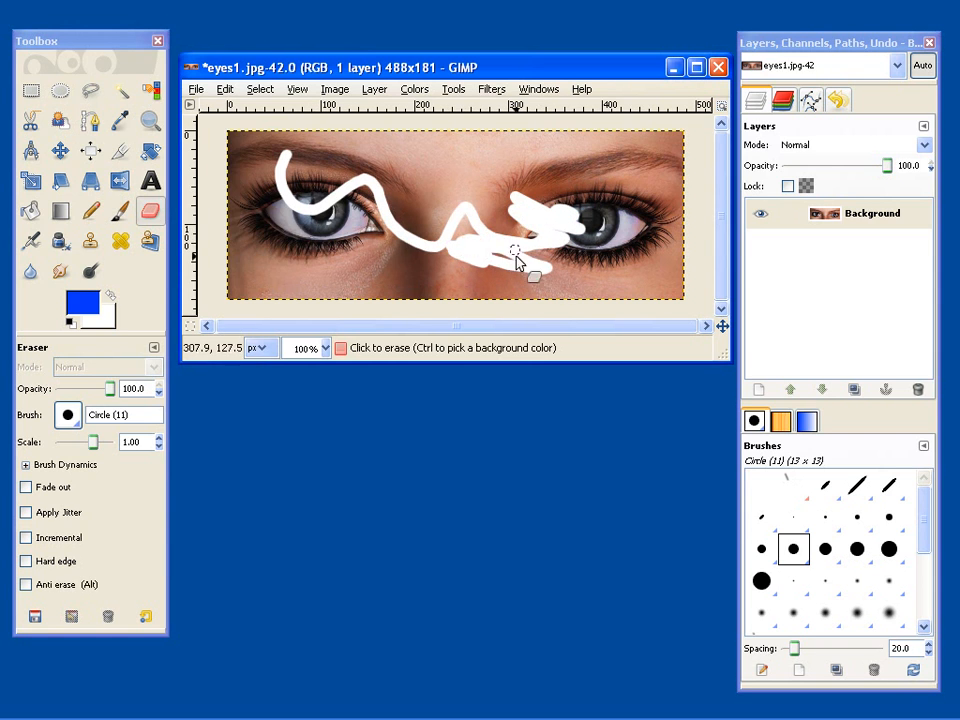
pyautogui.moveTo(576, 222)
pyautogui.mouseDown()
pyautogui.moveTo(469, 211)
pyautogui.moveTo(492, 232)
pyautogui.mouseUp()
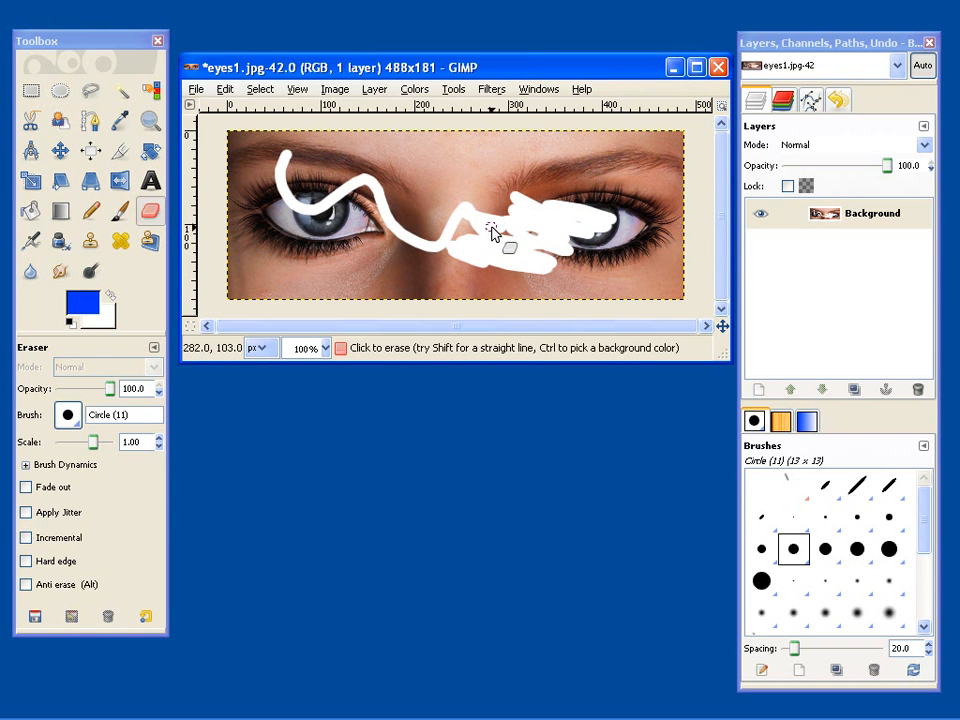
pyautogui.hotkey('ctrl', 'z')
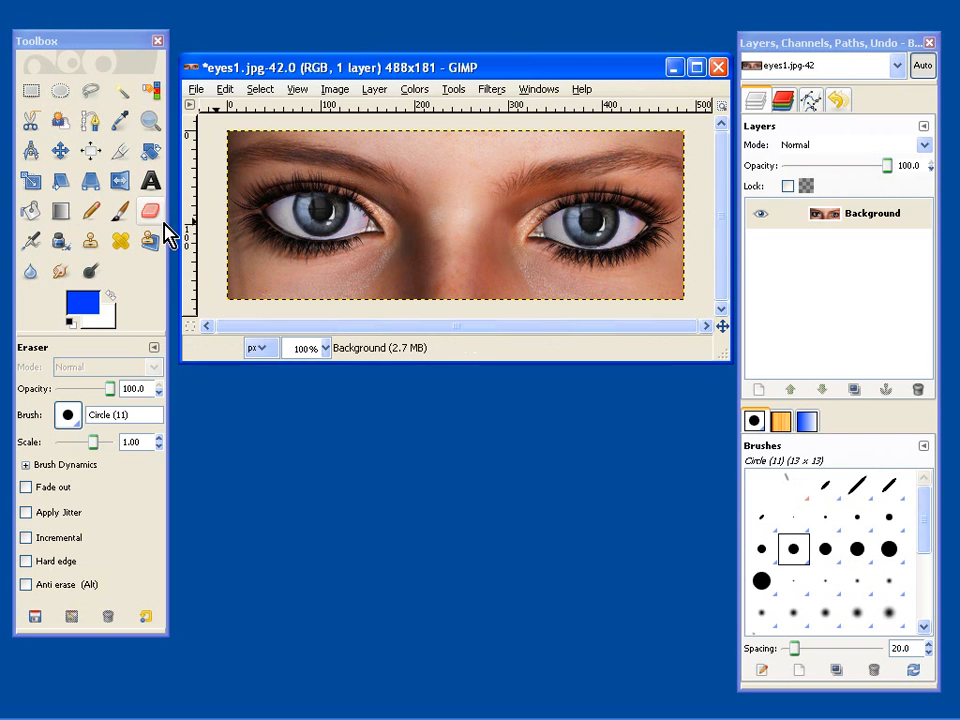
# - Airbrush blue over the left eye and nose bridge at scale 10.00, and reduce the brush scale to 0.12
pyautogui.click(34, 241)
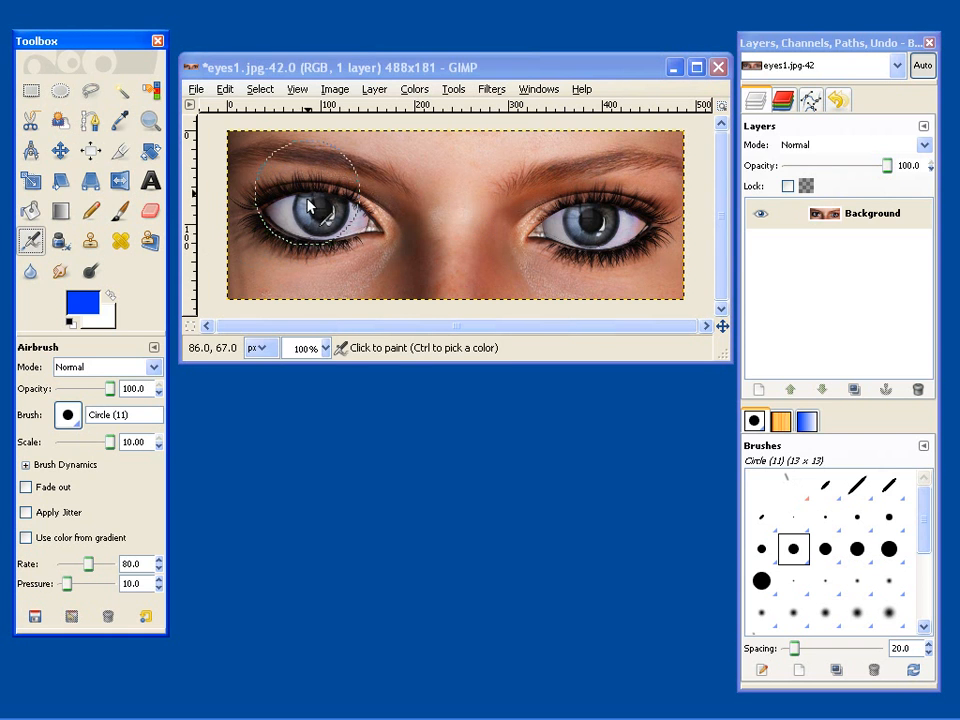
pyautogui.moveTo(315, 212); pyautogui.dragTo(489, 253)
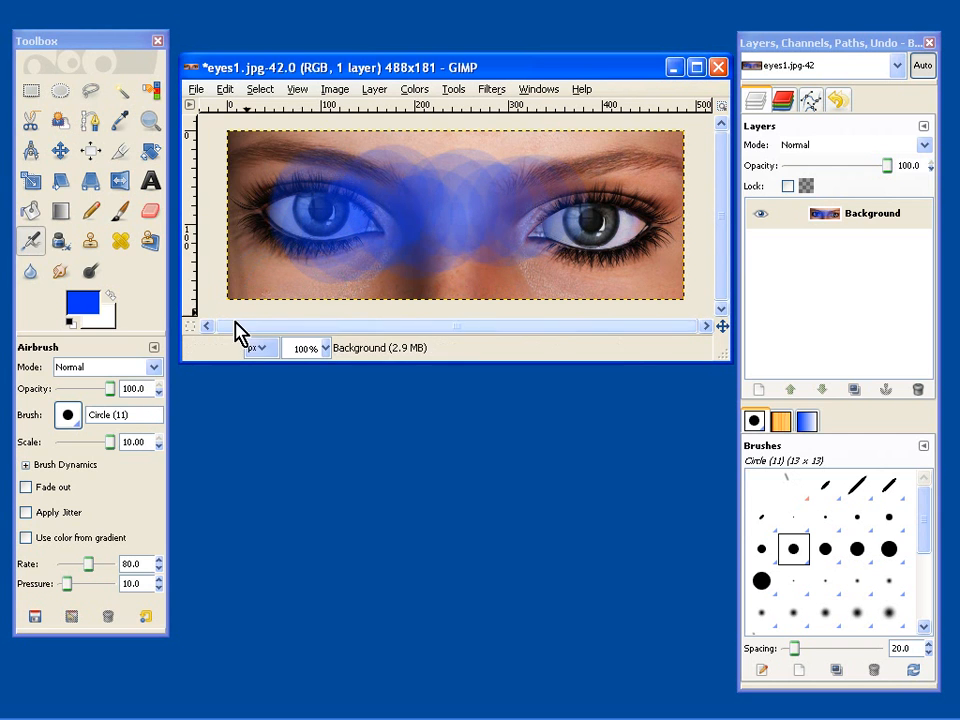
pyautogui.moveTo(108, 442); pyautogui.dragTo(81, 444)
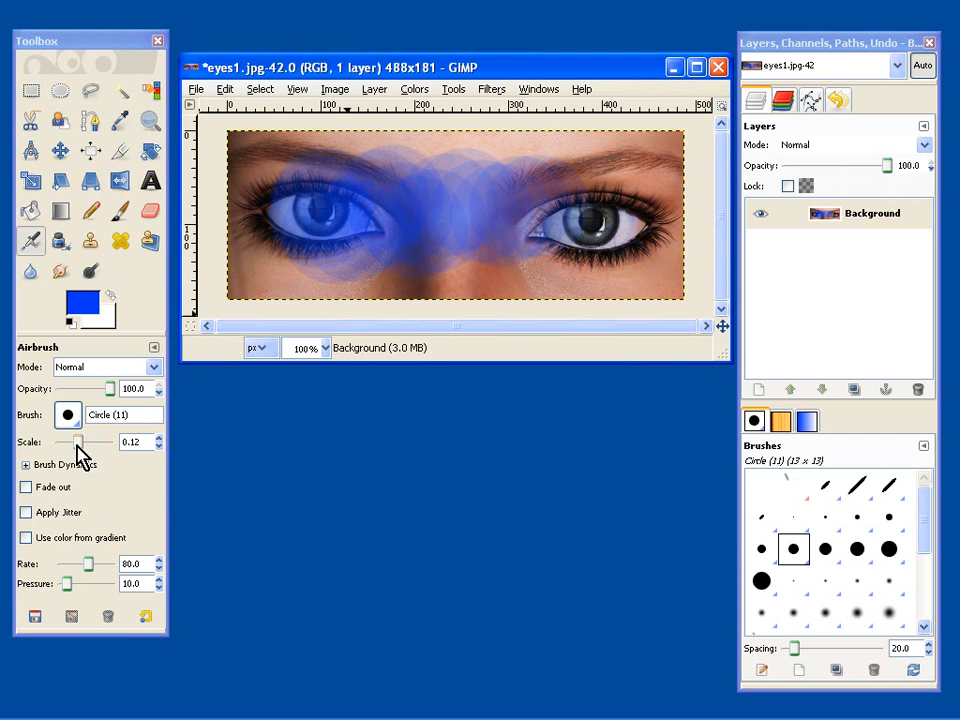
# - Try an airbrush stroke at scale 2.72 from the right eye across the nose bridge, and undo all the blue airbrushing
pyautogui.moveTo(77, 443); pyautogui.dragTo(99, 445)
pyautogui.moveTo(481, 255)
pyautogui.mouseDown()
pyautogui.moveTo(511, 265)
pyautogui.moveTo(518, 245)
pyautogui.moveTo(589, 250)
pyautogui.moveTo(546, 252)
pyautogui.moveTo(547, 237)
pyautogui.moveTo(548, 250)
pyautogui.moveTo(556, 243)
pyautogui.moveTo(546, 234)
pyautogui.moveTo(576, 222)
pyautogui.moveTo(512, 241)
pyautogui.moveTo(492, 234)
pyautogui.moveTo(497, 223)
pyautogui.moveTo(384, 210)
pyautogui.moveTo(415, 245)
pyautogui.mouseUp()
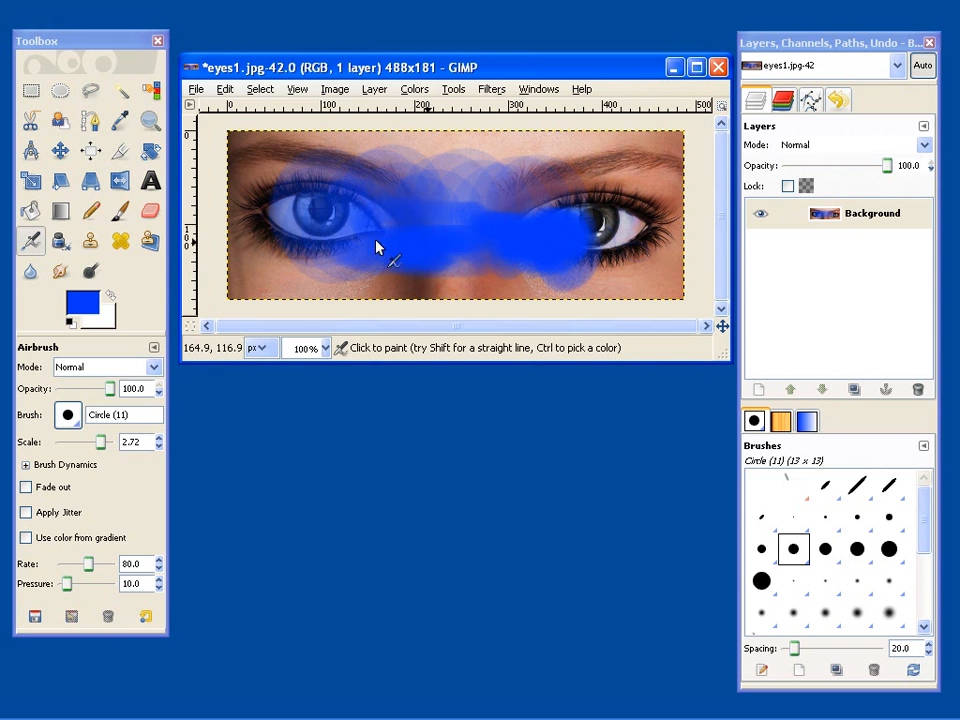
pyautogui.hotkey('ctrl', 'z')
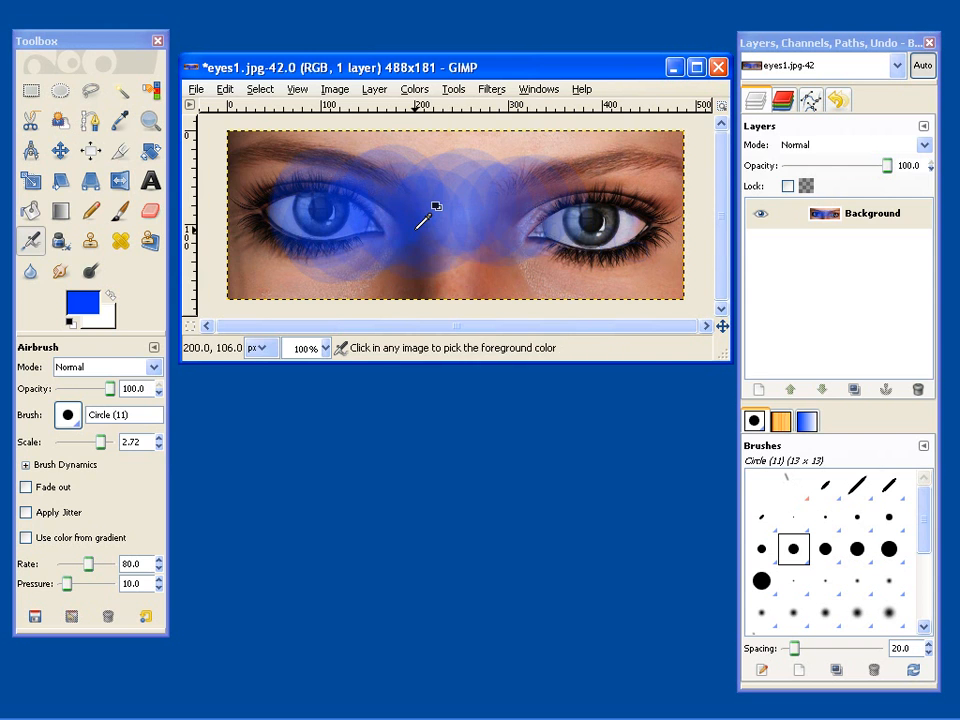
pyautogui.hotkey('ctrl', 'z')
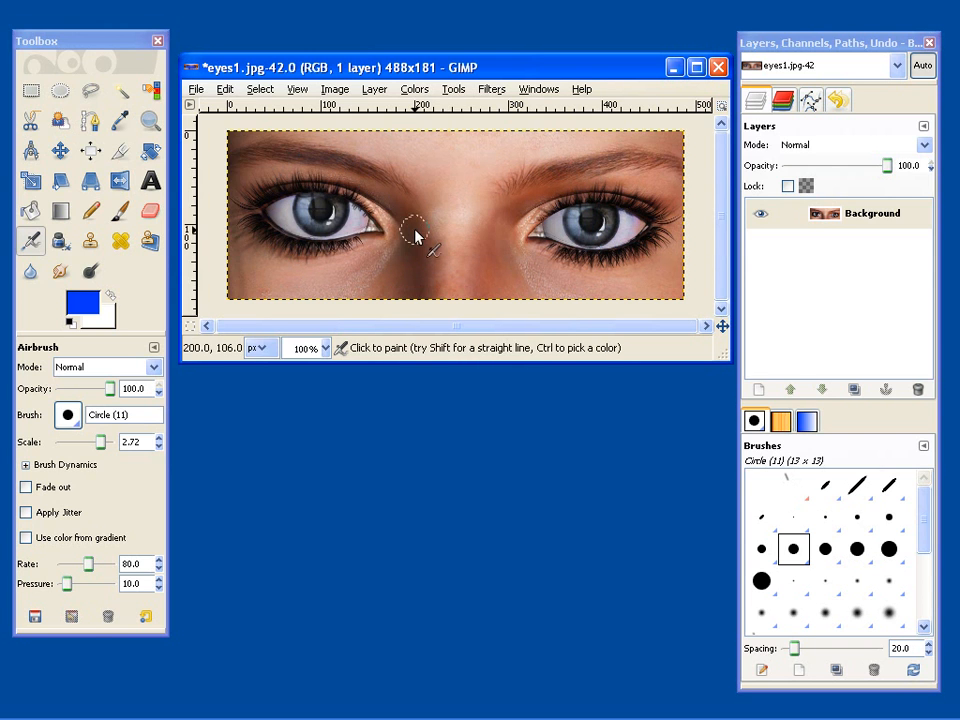
# - Try blue Ink strokes with the diamond nib across the nose and right eye and the square nib over the left eye, and undo both
pyautogui.click(60, 243)
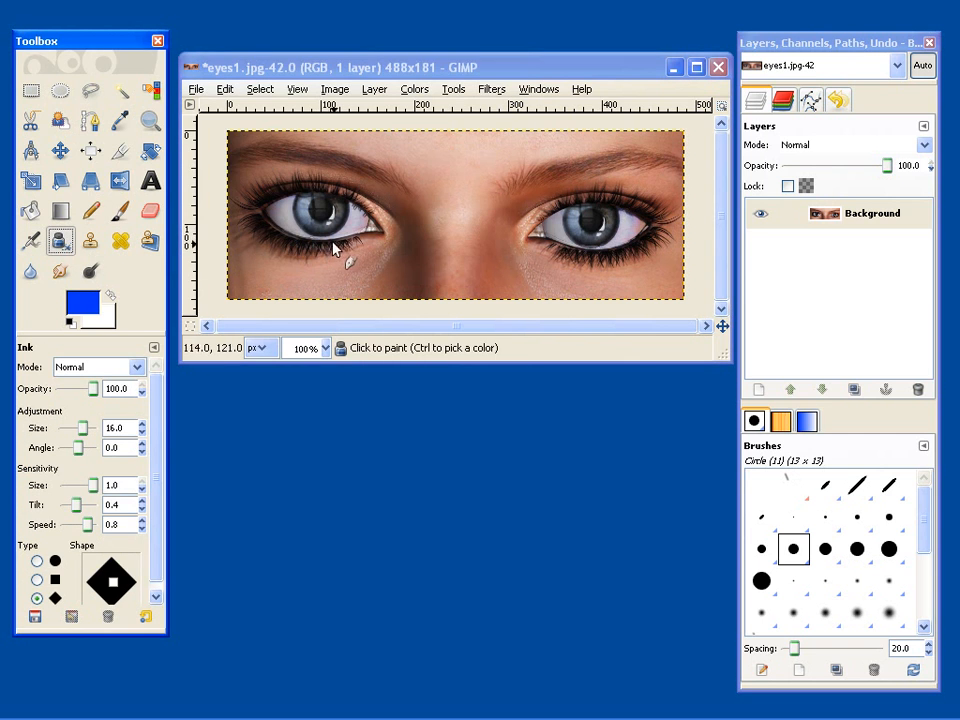
pyautogui.moveTo(444, 205)
pyautogui.mouseDown()
pyautogui.moveTo(535, 230)
pyautogui.moveTo(608, 212)
pyautogui.mouseUp()
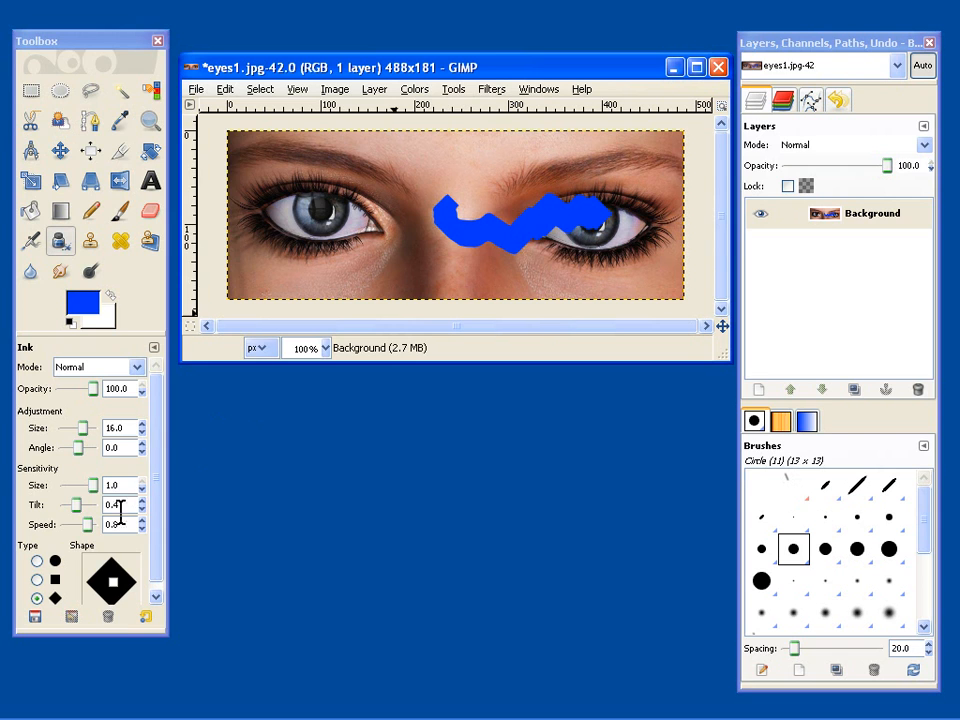
pyautogui.click(38, 580)
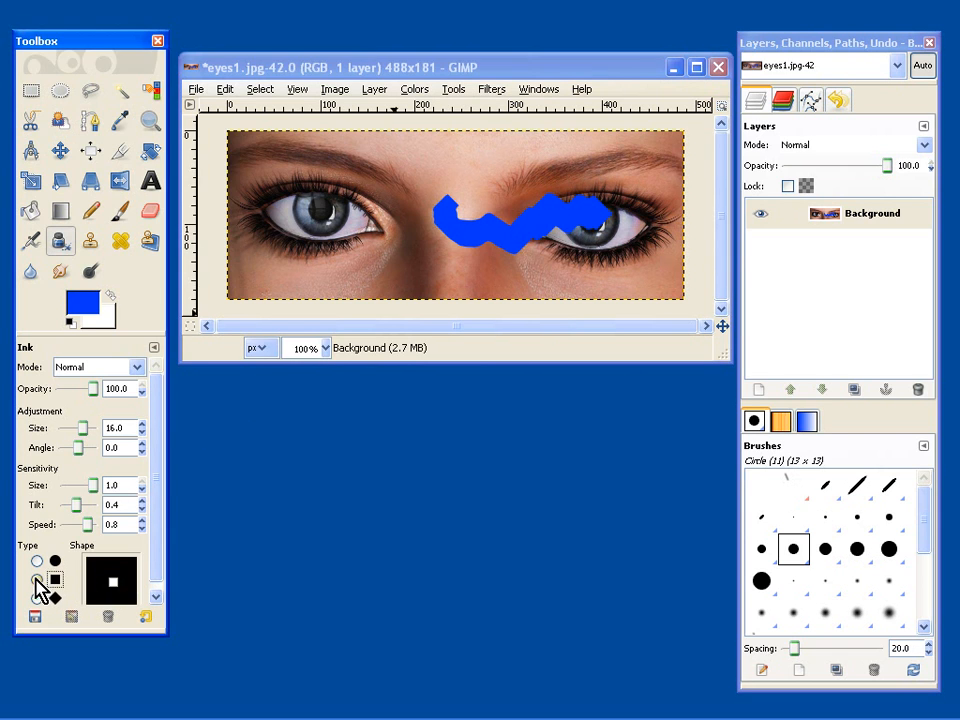
pyautogui.moveTo(293, 273)
pyautogui.mouseDown()
pyautogui.moveTo(354, 222)
pyautogui.moveTo(328, 178)
pyautogui.moveTo(297, 170)
pyautogui.moveTo(289, 213)
pyautogui.moveTo(313, 248)
pyautogui.mouseUp()
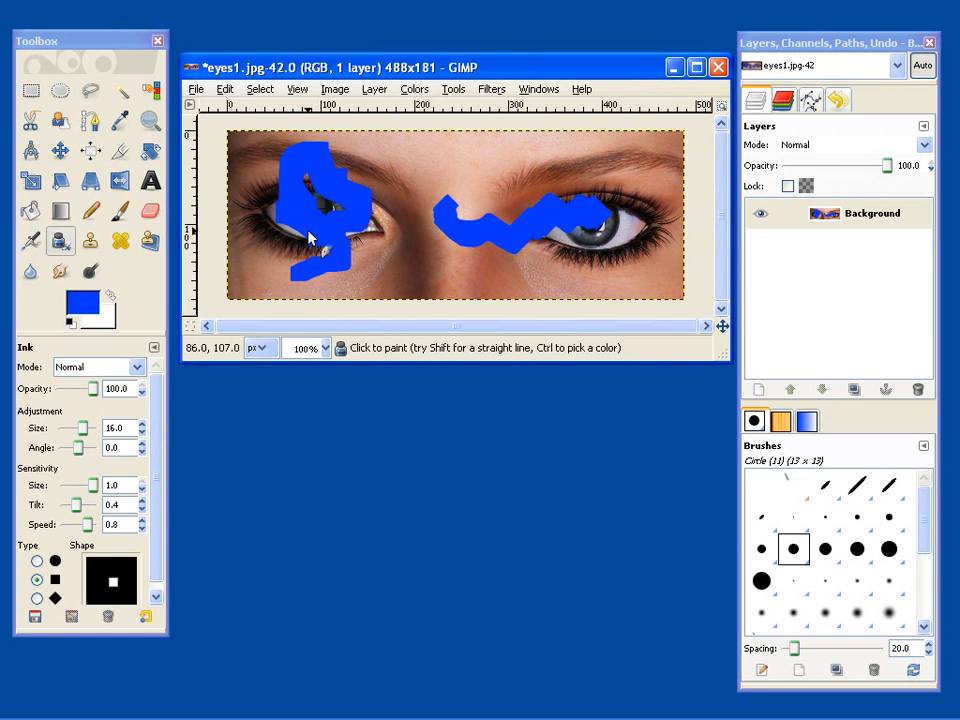
pyautogui.hotkey('ctrl', 'z')
pyautogui.hotkey('ctrl', 'z')
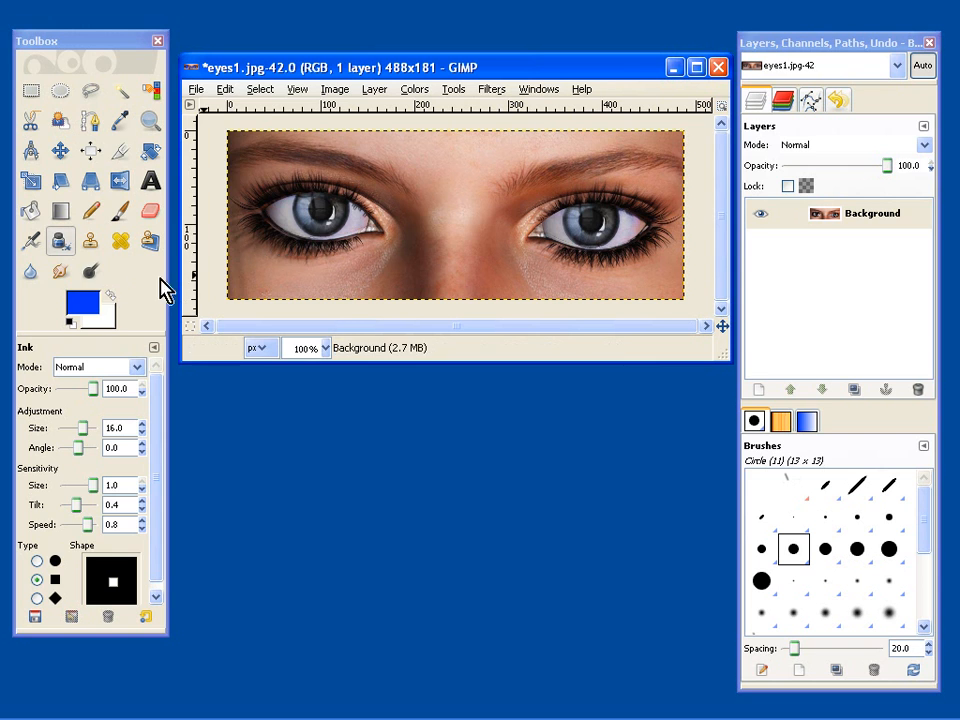
# - Try cloning the left eye onto the forehead between the eyebrows with the Circle (11) brush, and undo the cloning
pyautogui.click(90, 250)
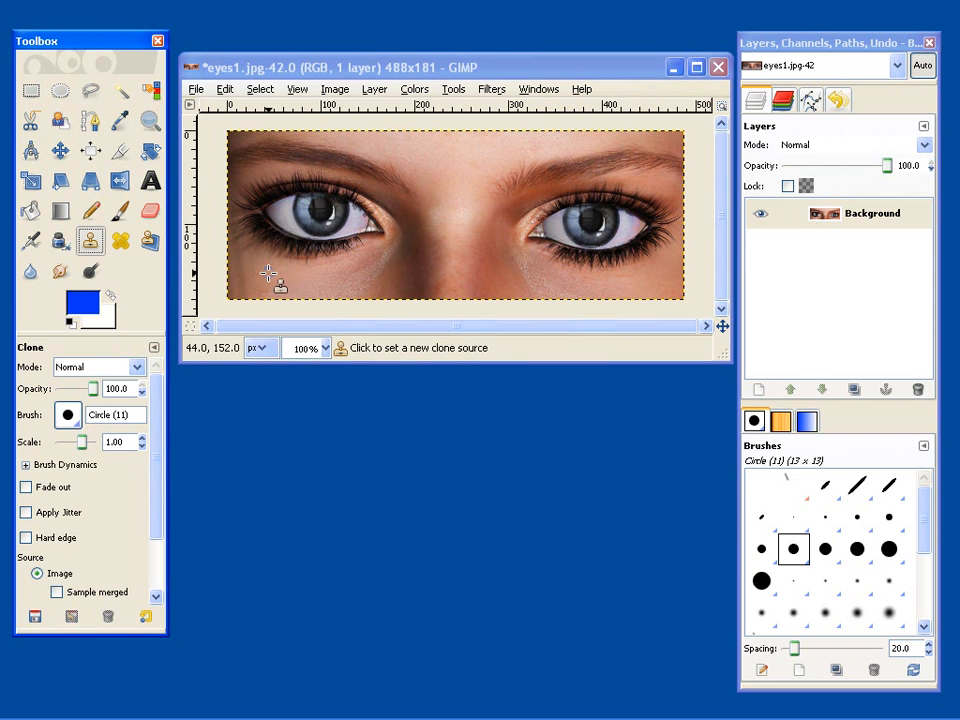
pyautogui.keyDown('ctrl'); pyautogui.click(321, 210); pyautogui.keyUp('ctrl')
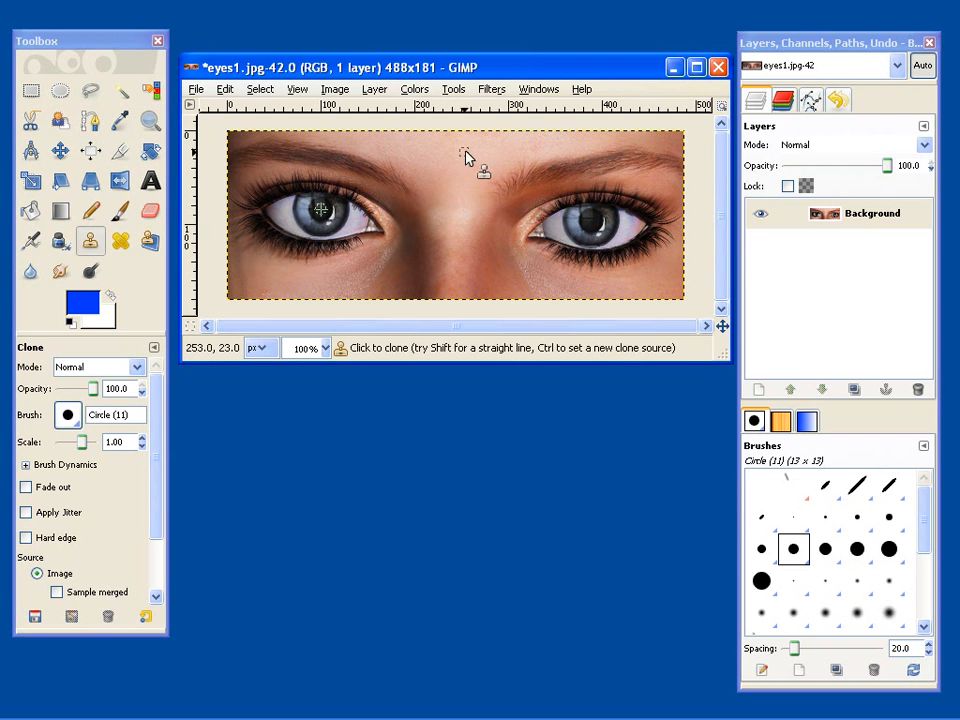
pyautogui.moveTo(452, 156)
pyautogui.mouseDown()
pyautogui.moveTo(443, 168)
pyautogui.moveTo(457, 160)
pyautogui.mouseUp()
pyautogui.moveTo(430, 145)
pyautogui.mouseDown()
pyautogui.moveTo(470, 144)
pyautogui.moveTo(492, 159)
pyautogui.moveTo(427, 186)
pyautogui.moveTo(436, 157)
pyautogui.mouseUp()
pyautogui.moveTo(422, 160)
pyautogui.mouseDown()
pyautogui.moveTo(459, 150)
pyautogui.moveTo(489, 170)
pyautogui.moveTo(471, 150)
pyautogui.moveTo(493, 157)
pyautogui.moveTo(458, 154)
pyautogui.moveTo(488, 158)
pyautogui.moveTo(464, 144)
pyautogui.moveTo(407, 157)
pyautogui.moveTo(464, 174)
pyautogui.mouseUp()
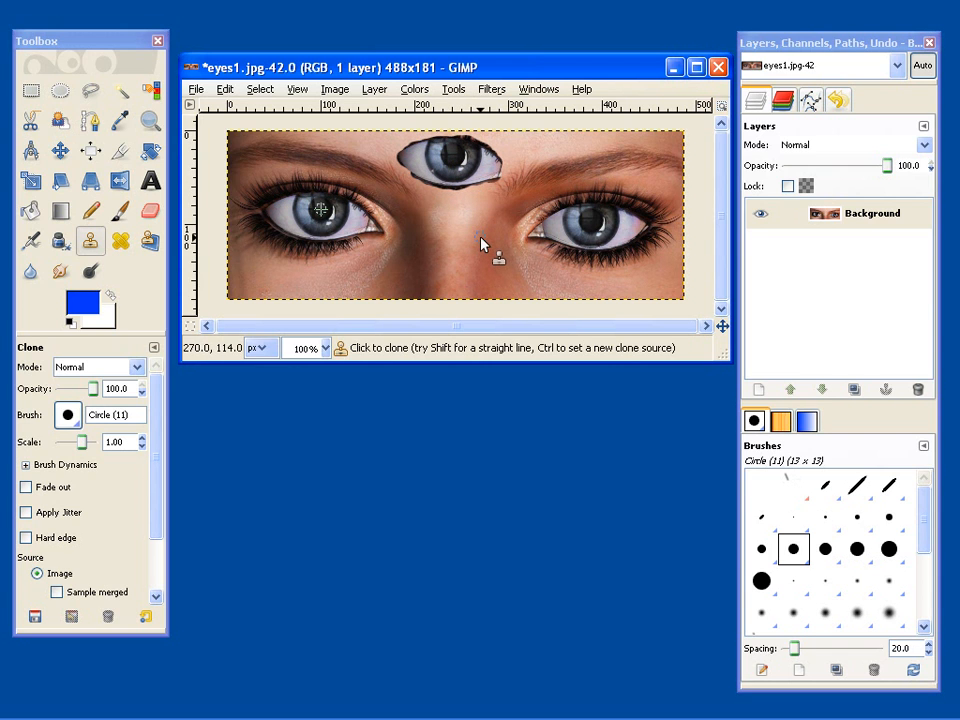
pyautogui.hotkey('ctrl', 'z')
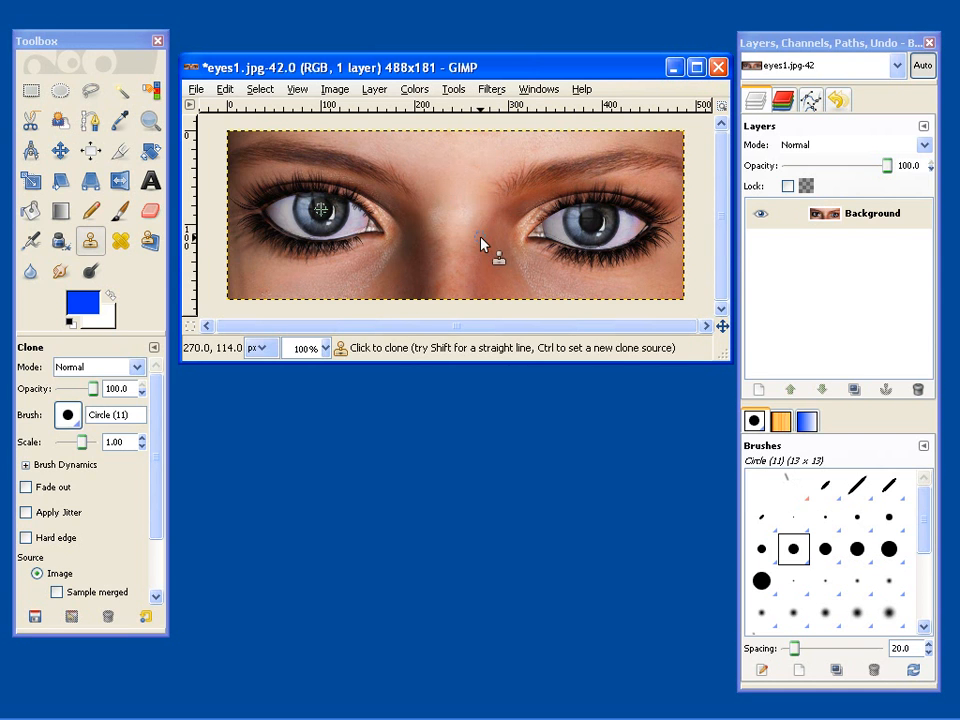
# - Heal the inner end of the right eyebrow with the Circle (11) brush, using forehead skin as the source
pyautogui.click(118, 244)
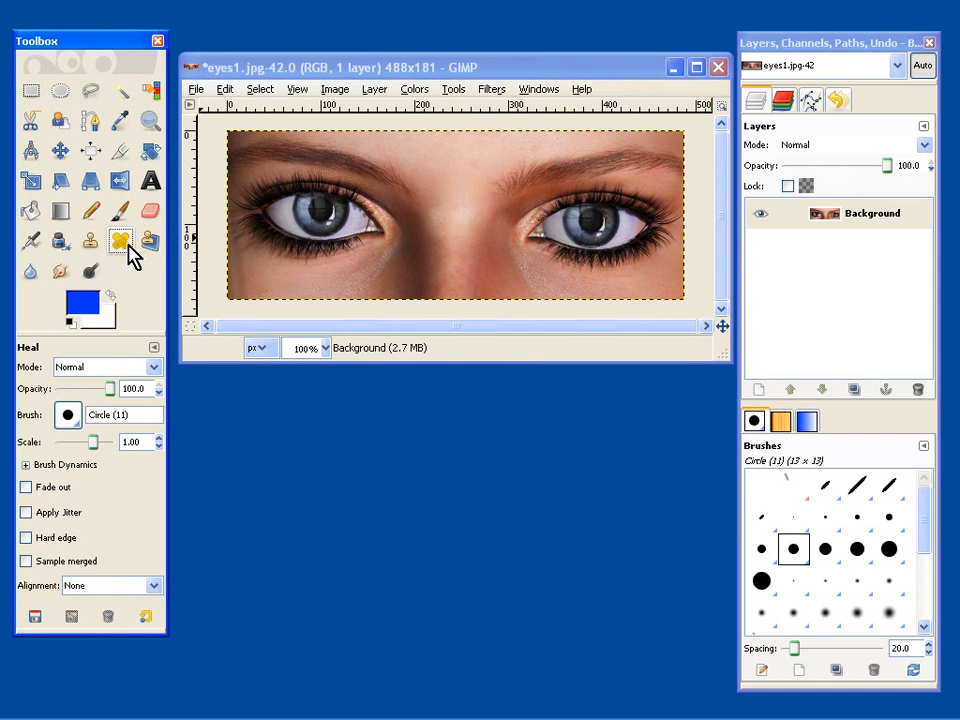
pyautogui.keyDown('ctrl'); pyautogui.click(456, 152); pyautogui.keyUp('ctrl')
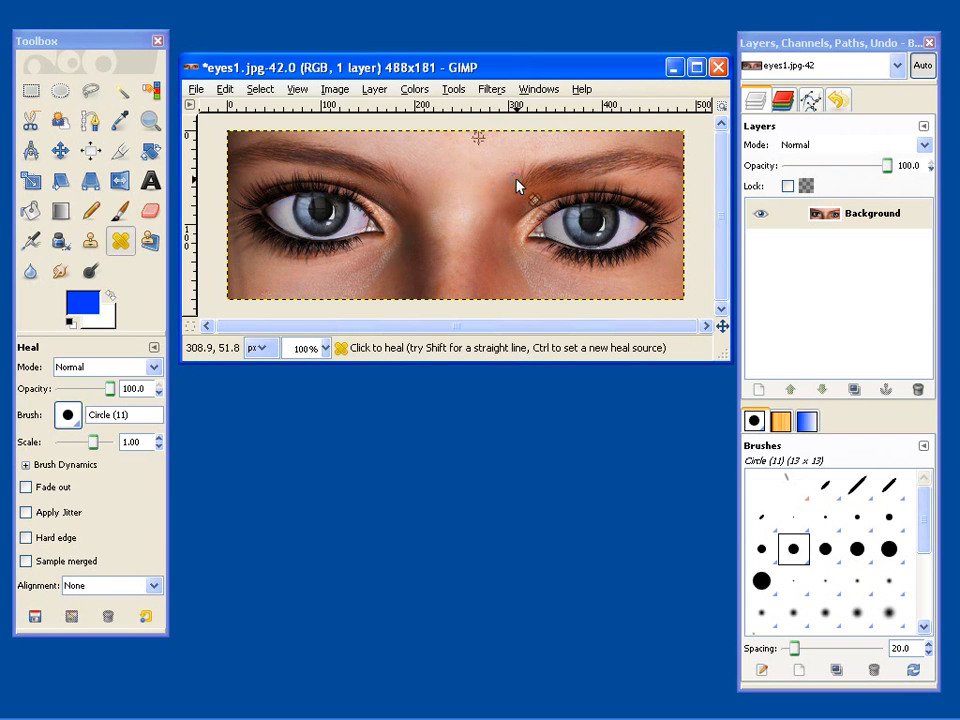
pyautogui.moveTo(528, 161); pyautogui.dragTo(525, 161)
# - Heal spots on the nose bridge and below the right eye, sampling clear skin nearby as the source
pyautogui.keyDown('ctrl'); pyautogui.click(454, 177); pyautogui.keyUp('ctrl')
pyautogui.keyDown('ctrl'); pyautogui.click(460, 222); pyautogui.keyUp('ctrl')
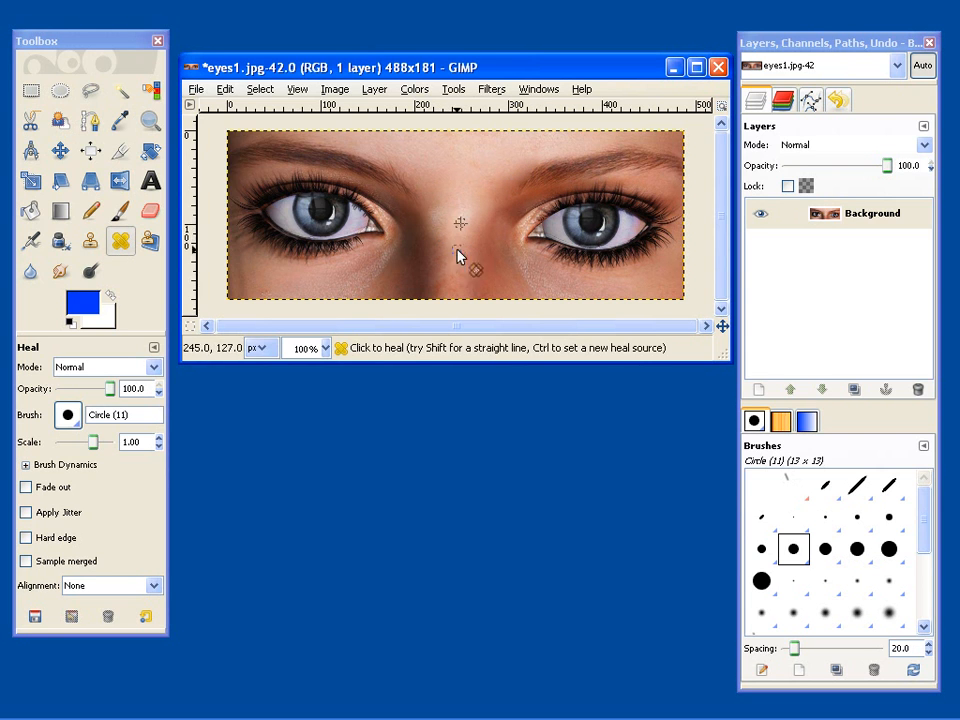
pyautogui.keyDown('ctrl'); pyautogui.click(448, 231); pyautogui.keyUp('ctrl')
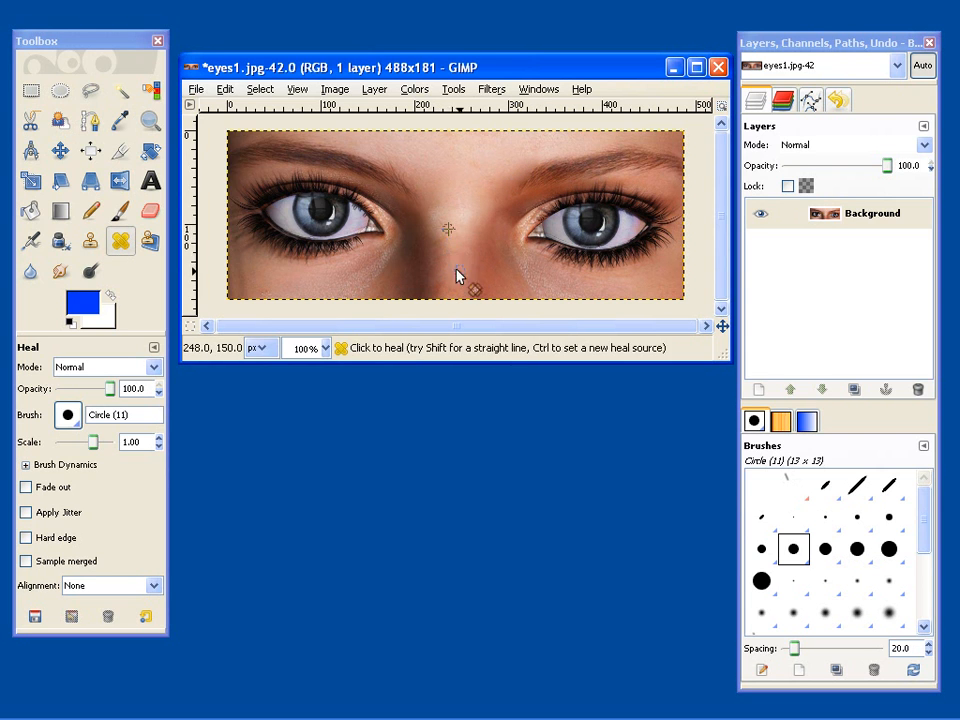
pyautogui.keyDown('ctrl'); pyautogui.click(579, 284); pyautogui.keyUp('ctrl')
# - Heal the inner end of the left eyebrow using skin sampled from the forehead
pyautogui.keyDown('ctrl'); pyautogui.click(440, 156); pyautogui.keyUp('ctrl')
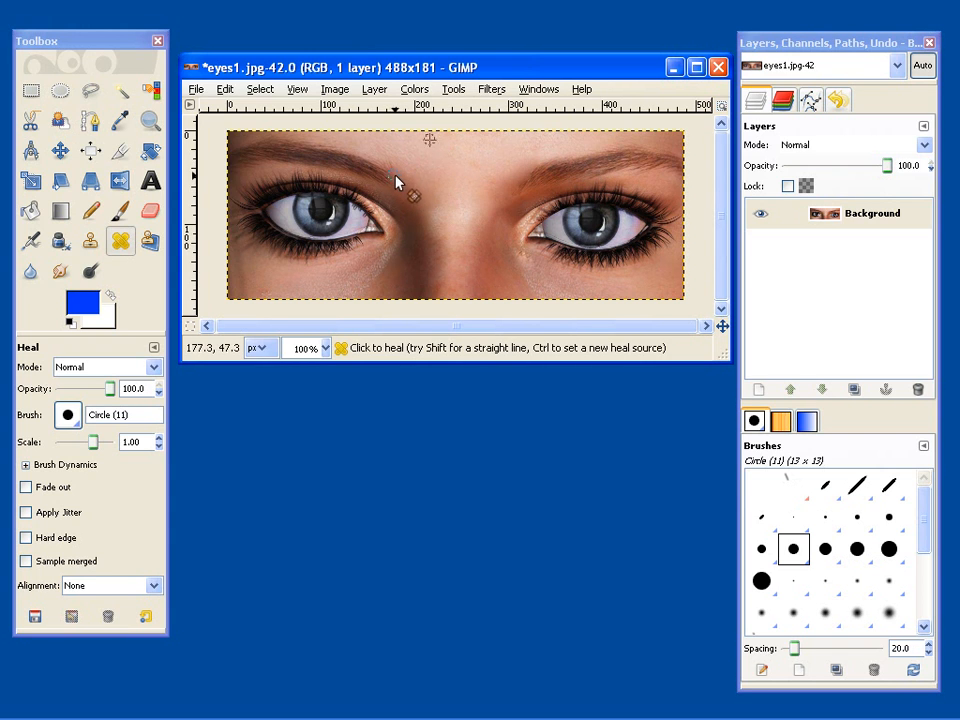
pyautogui.keyDown('ctrl'); pyautogui.click(472, 167); pyautogui.keyUp('ctrl')
pyautogui.moveTo(380, 173)
pyautogui.mouseDown()
pyautogui.moveTo(391, 182)
pyautogui.moveTo(354, 166)
pyautogui.moveTo(400, 189)
pyautogui.mouseUp()
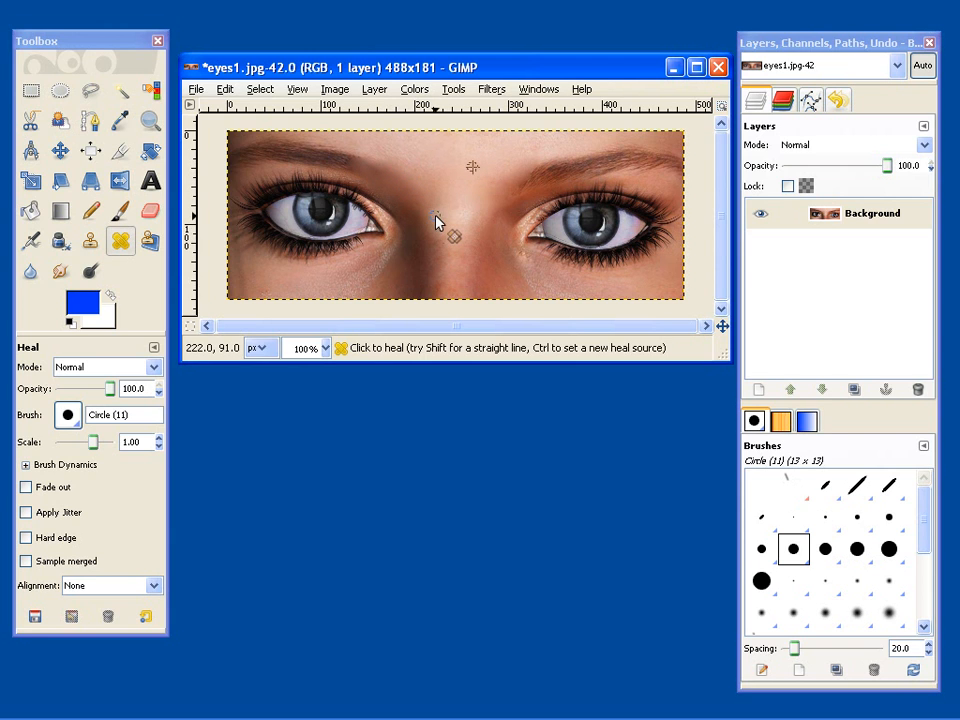
# - Try shaping the Perspective Clone frame into a trapezoid with its upper corners at the two eyes, and leave the tool
pyautogui.click(150, 242)
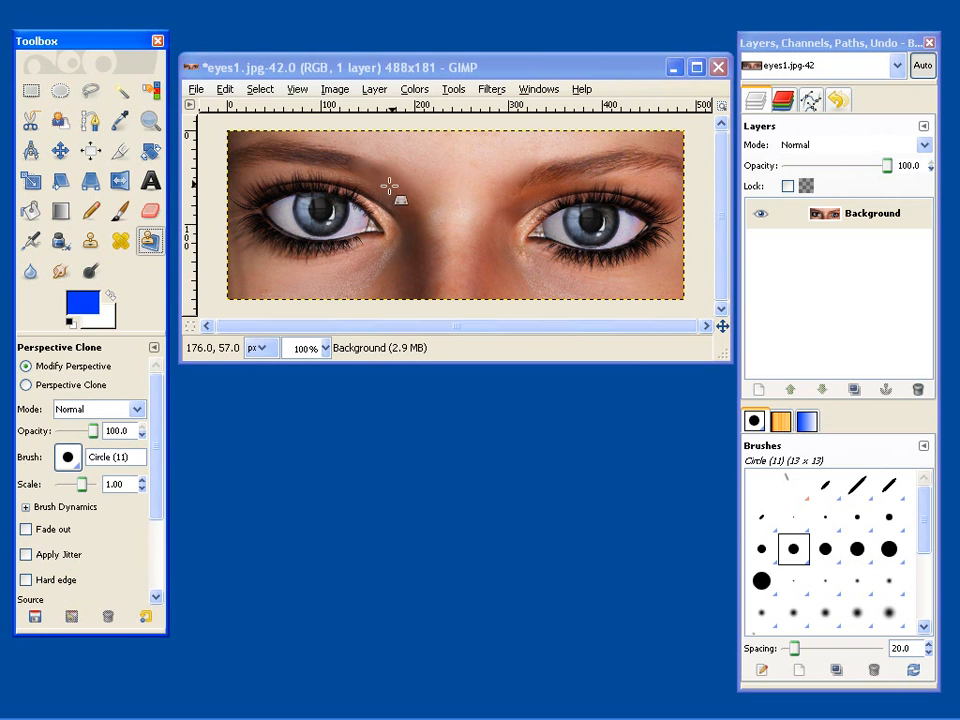
pyautogui.click(400, 151)
pyautogui.moveTo(422, 171)
pyautogui.mouseDown()
pyautogui.moveTo(439, 195)
pyautogui.moveTo(493, 209)
pyautogui.mouseUp()
pyautogui.moveTo(567, 192); pyautogui.dragTo(483, 241)
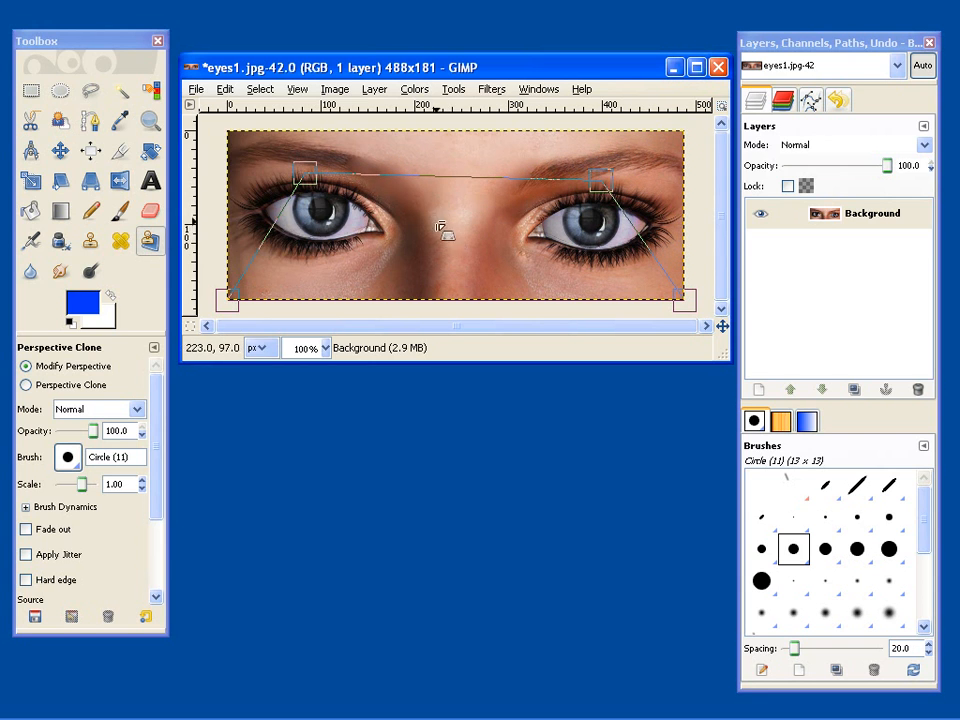
pyautogui.moveTo(388, 161)
pyautogui.mouseDown()
pyautogui.moveTo(405, 186)
pyautogui.moveTo(396, 165)
pyautogui.mouseUp()
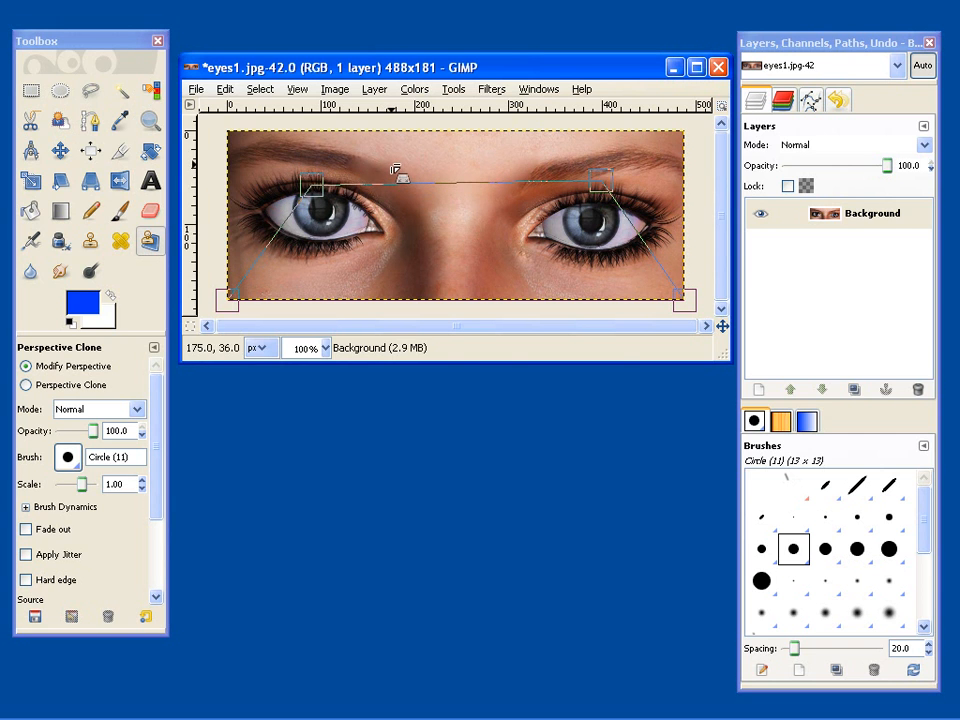
pyautogui.moveTo(317, 184)
pyautogui.mouseDown()
pyautogui.moveTo(331, 208)
pyautogui.moveTo(326, 186)
pyautogui.mouseUp()
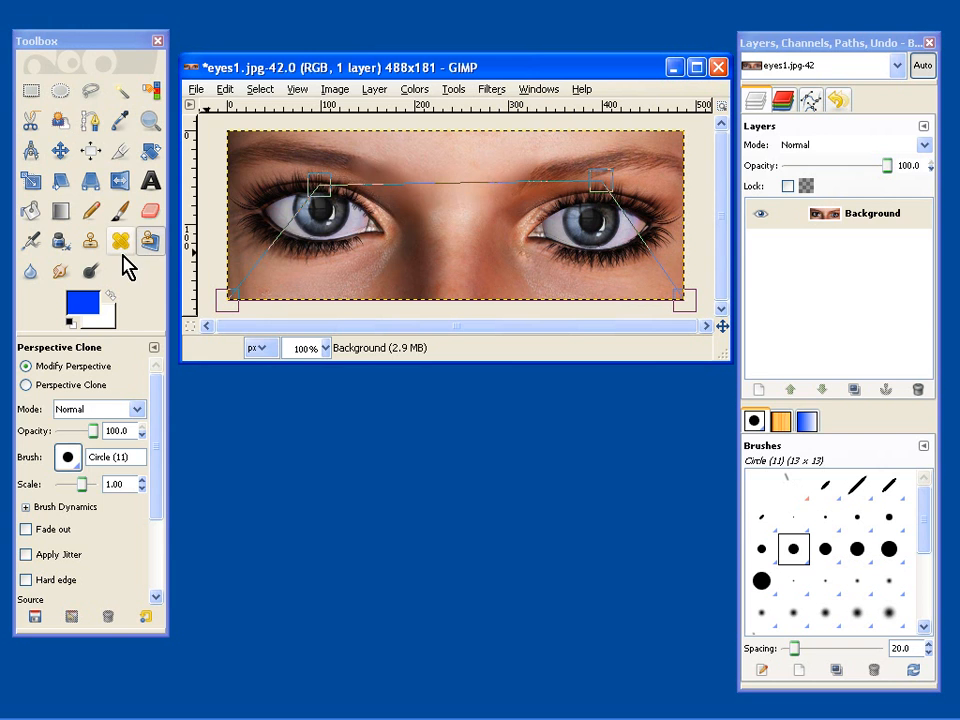
pyautogui.click(30, 92)
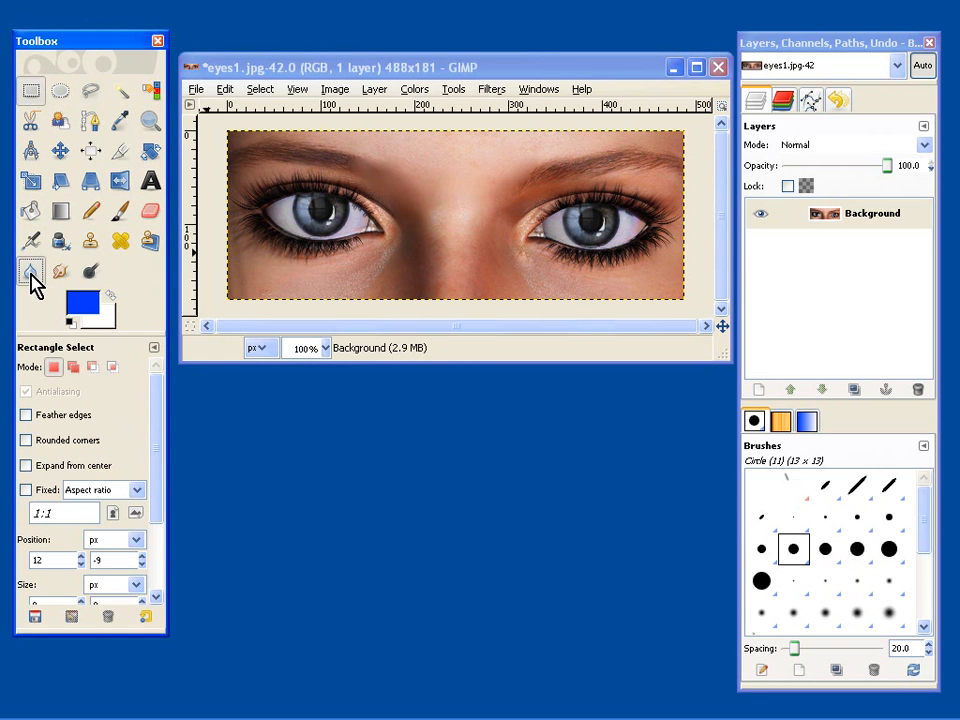
# - Blur the right eye, its lashes and eyebrow with the Circle (11) brush at scale 4.54
pyautogui.click(30, 274)
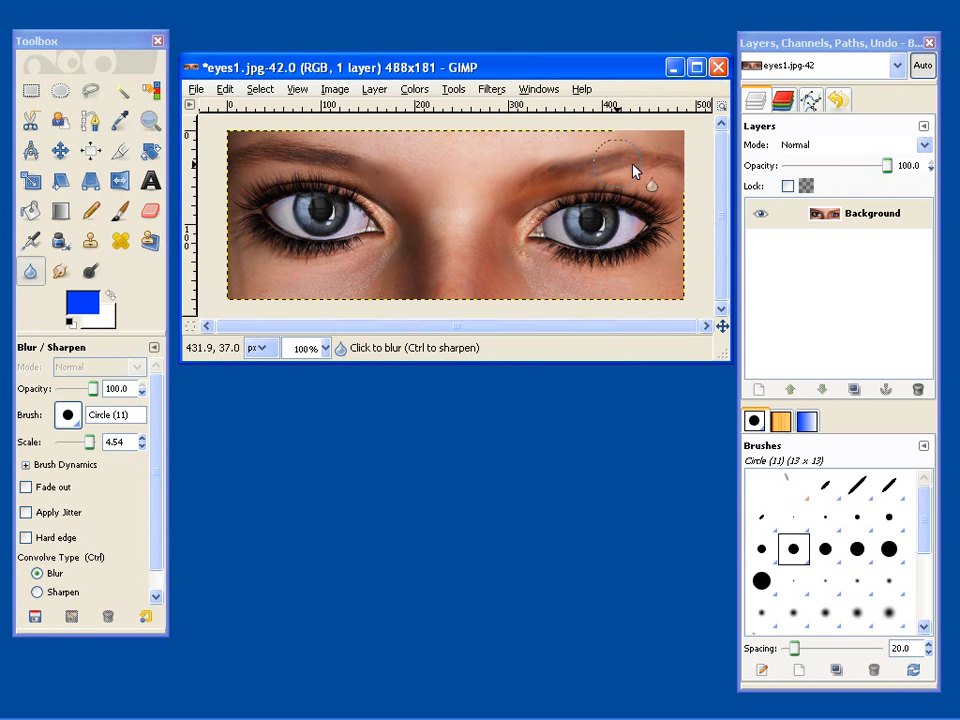
pyautogui.moveTo(578, 162); pyautogui.dragTo(635, 200)
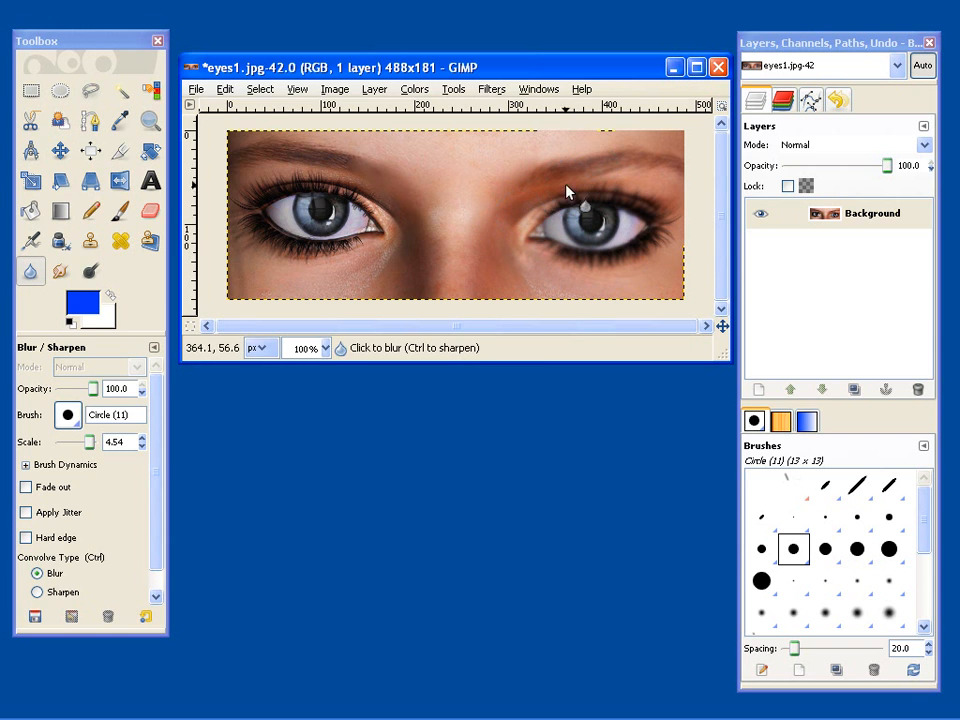
pyautogui.press('ctrl')
pyautogui.press('shift')
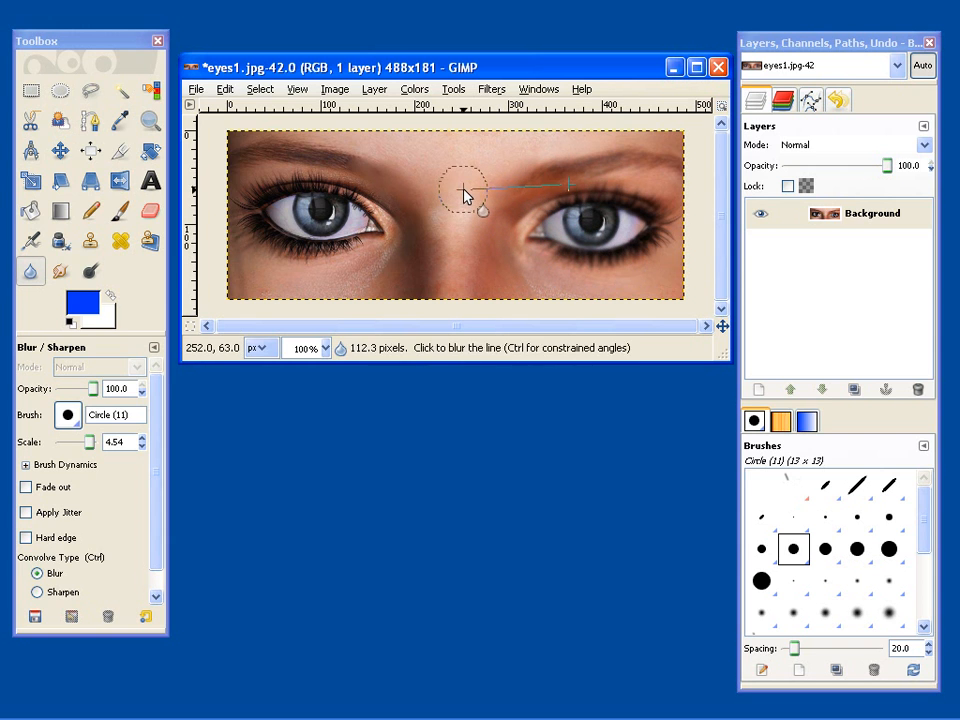
# - Sharpen the left eyebrow and upper lashes with the same brush, and return the convolve type to Blur
pyautogui.press('ctrl')
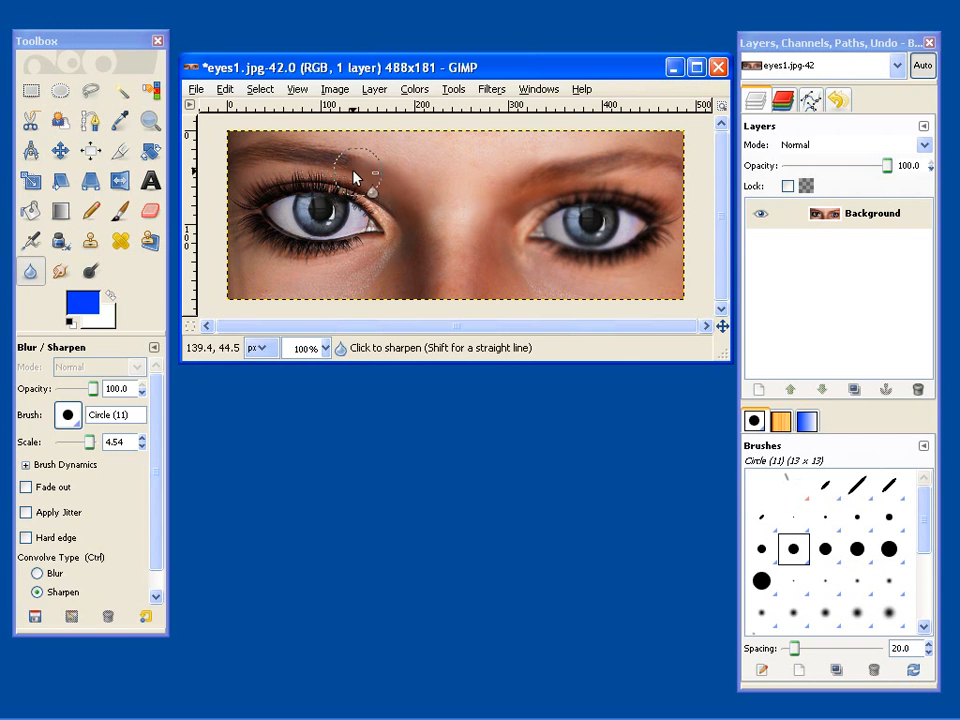
pyautogui.moveTo(243, 152); pyautogui.dragTo(308, 174)
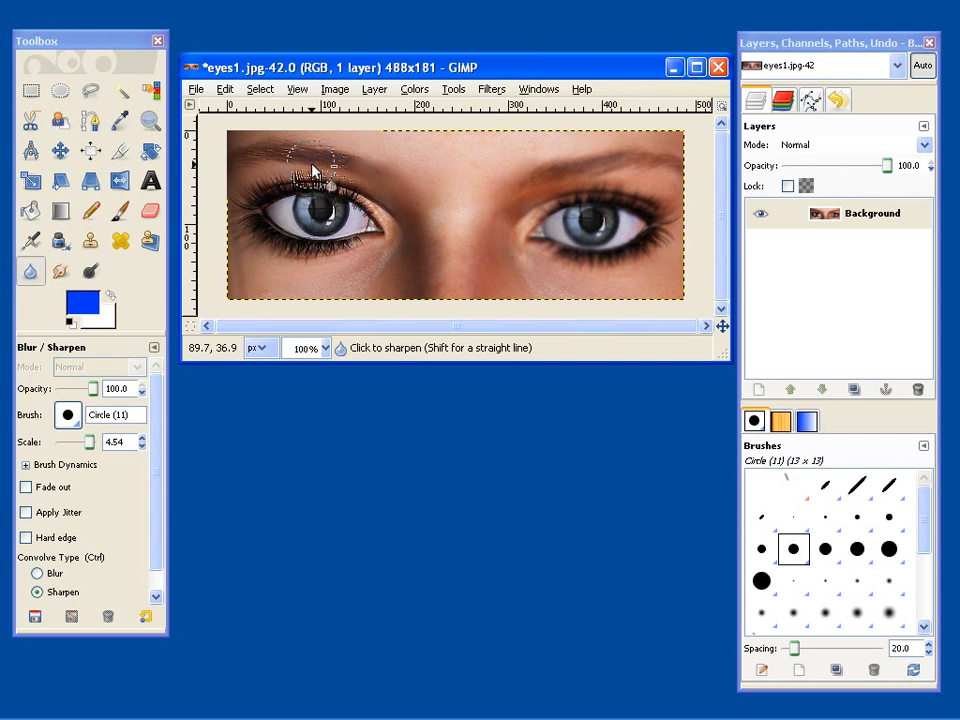
pyautogui.press('ctrl')
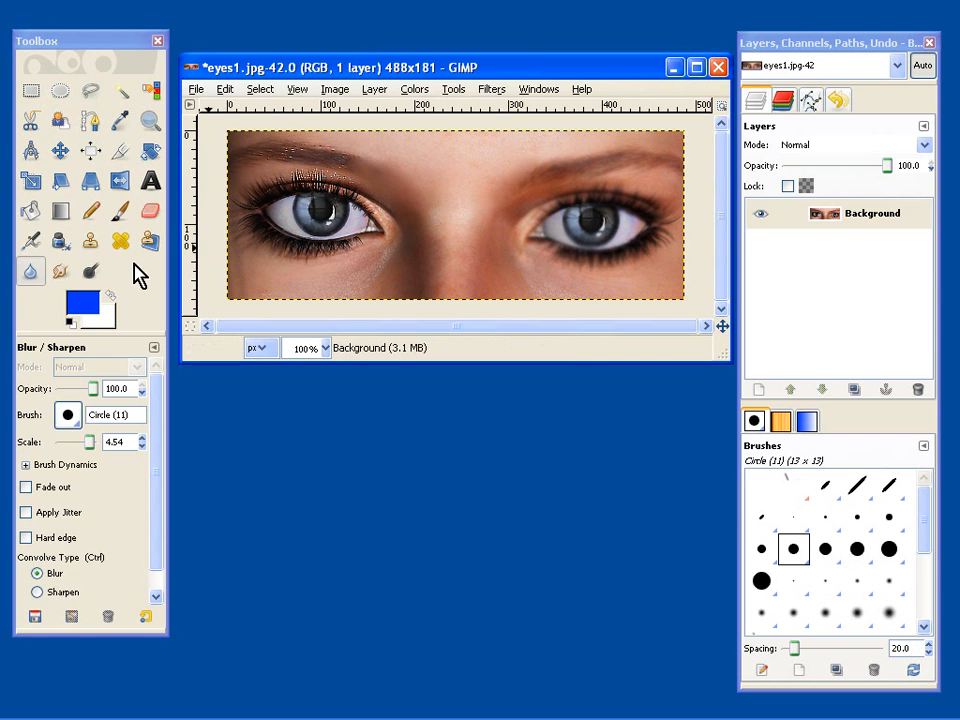
# - Smudge the left eye and the skin below it toward the nose with the Circle (11) brush at scale 3.09
pyautogui.click(61, 272)
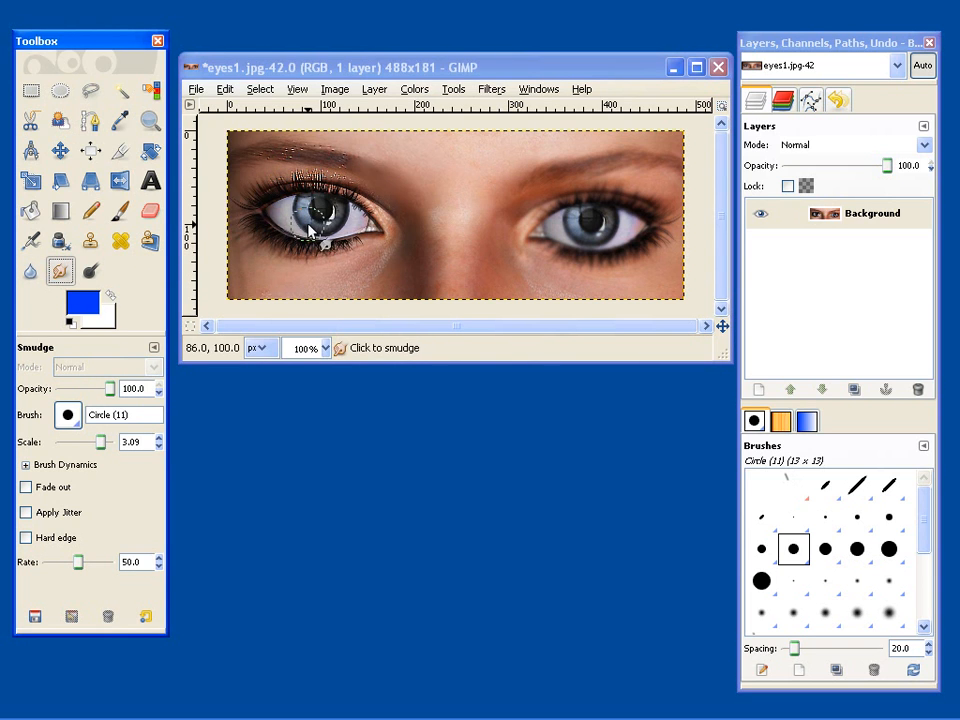
pyautogui.moveTo(366, 229)
pyautogui.mouseDown()
pyautogui.moveTo(331, 234)
pyautogui.moveTo(315, 213)
pyautogui.moveTo(321, 229)
pyautogui.moveTo(343, 210)
pyautogui.moveTo(306, 226)
pyautogui.moveTo(309, 217)
pyautogui.moveTo(294, 212)
pyautogui.moveTo(347, 236)
pyautogui.moveTo(314, 229)
pyautogui.moveTo(250, 240)
pyautogui.moveTo(338, 258)
pyautogui.moveTo(284, 256)
pyautogui.moveTo(288, 300)
pyautogui.moveTo(321, 291)
pyautogui.moveTo(278, 289)
pyautogui.moveTo(330, 293)
pyautogui.moveTo(258, 264)
pyautogui.moveTo(304, 265)
pyautogui.moveTo(291, 253)
pyautogui.moveTo(303, 252)
pyautogui.moveTo(468, 269)
pyautogui.moveTo(222, 285)
pyautogui.mouseUp()
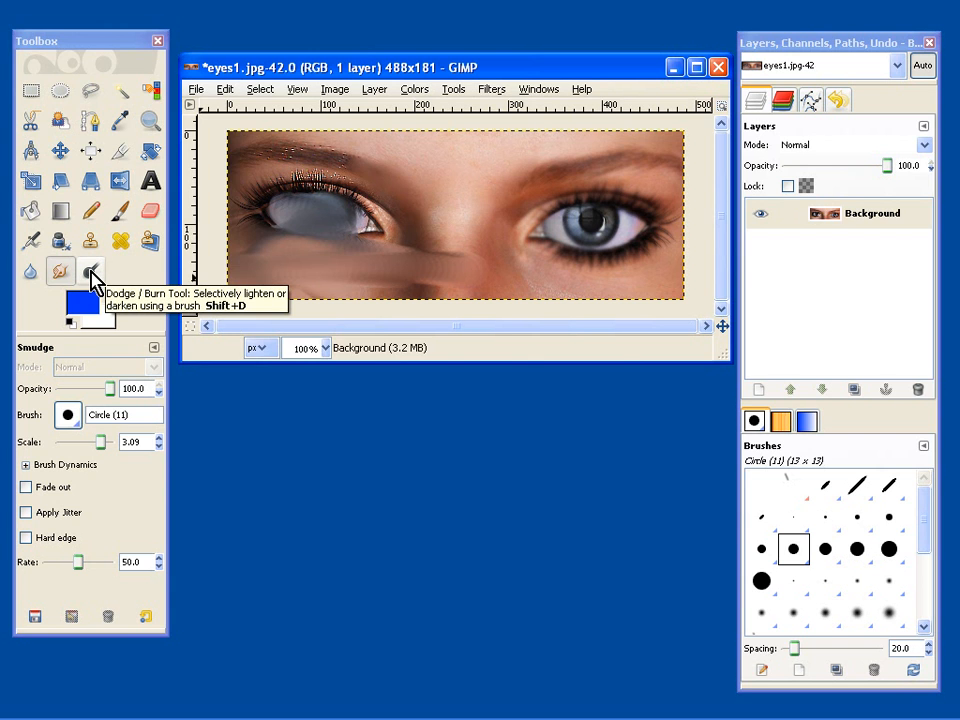
# - Lighten the forehead, eyebrows and nose bridge with Dodge at scale 4.54, and apply a Burn stroke over the nose bridge
pyautogui.click(90, 270)
pyautogui.press(']')
pyautogui.moveTo(88, 438); pyautogui.dragTo(89, 444)
pyautogui.moveTo(452, 156)
pyautogui.mouseDown()
pyautogui.moveTo(452, 198)
pyautogui.moveTo(455, 173)
pyautogui.moveTo(428, 175)
pyautogui.moveTo(472, 185)
pyautogui.moveTo(408, 161)
pyautogui.moveTo(255, 163)
pyautogui.moveTo(609, 167)
pyautogui.mouseUp()
pyautogui.moveTo(424, 179)
pyautogui.mouseDown()
pyautogui.moveTo(365, 153)
pyautogui.moveTo(300, 155)
pyautogui.mouseUp()
pyautogui.press('ctrl')
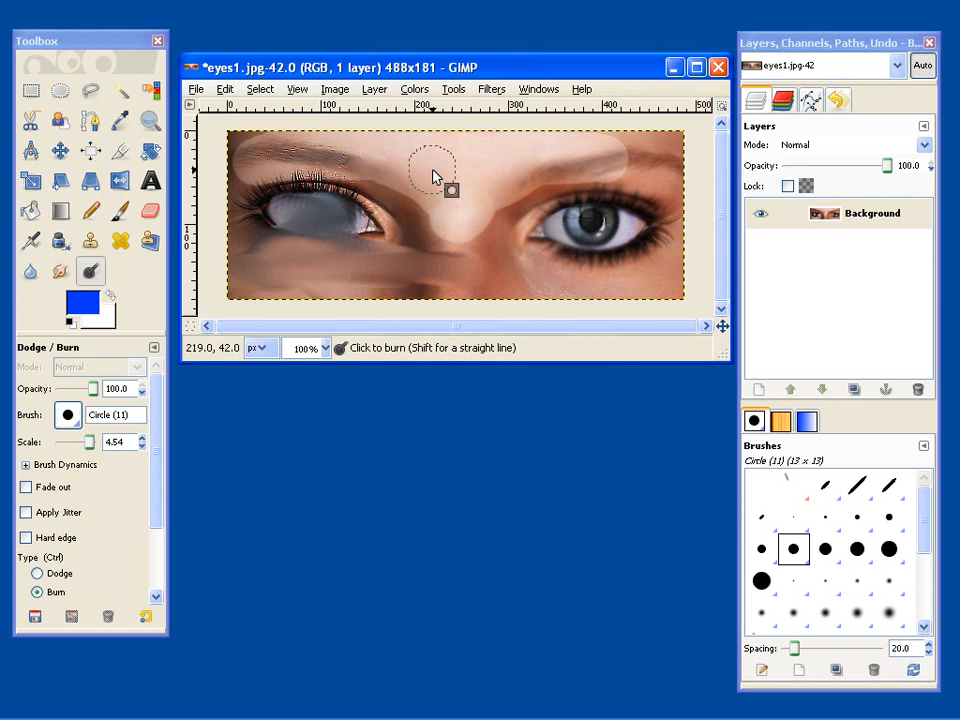
pyautogui.moveTo(488, 186)
pyautogui.mouseDown()
pyautogui.moveTo(413, 222)
pyautogui.moveTo(401, 207)
pyautogui.moveTo(434, 232)
pyautogui.moveTo(356, 206)
pyautogui.moveTo(397, 232)
pyautogui.moveTo(341, 198)
pyautogui.moveTo(392, 235)
pyautogui.moveTo(330, 195)
pyautogui.moveTo(388, 222)
pyautogui.moveTo(339, 199)
pyautogui.moveTo(402, 240)
pyautogui.moveTo(333, 201)
pyautogui.moveTo(396, 236)
pyautogui.moveTo(352, 213)
pyautogui.moveTo(368, 174)
pyautogui.moveTo(430, 208)
pyautogui.moveTo(418, 191)
pyautogui.moveTo(365, 183)
pyautogui.moveTo(464, 236)
pyautogui.moveTo(374, 179)
pyautogui.moveTo(426, 229)
pyautogui.mouseUp()
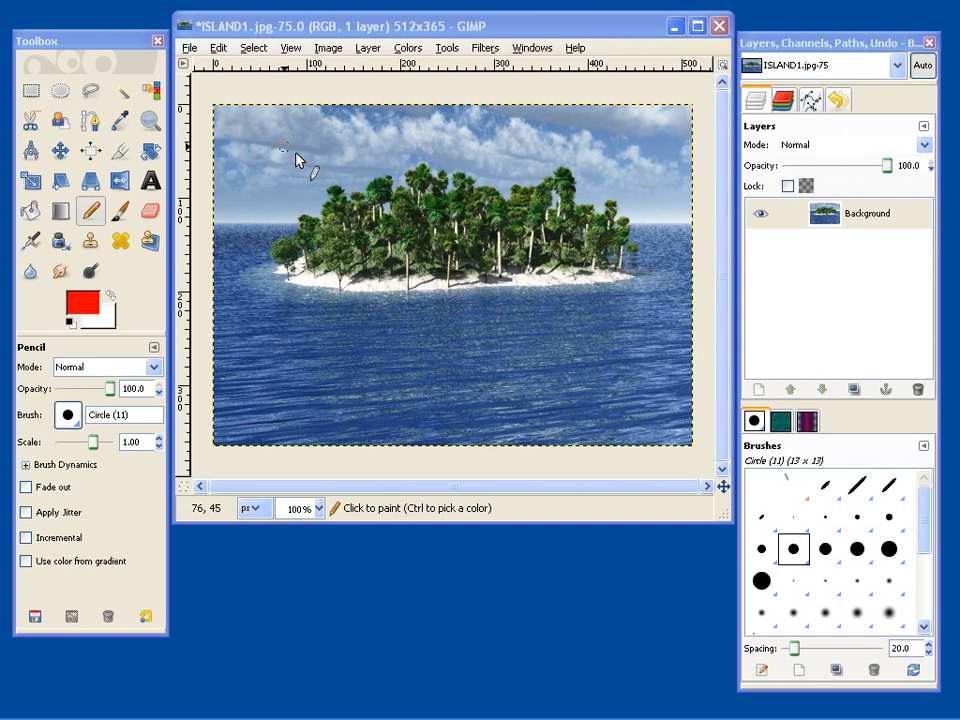
pyautogui.click(189, 48)
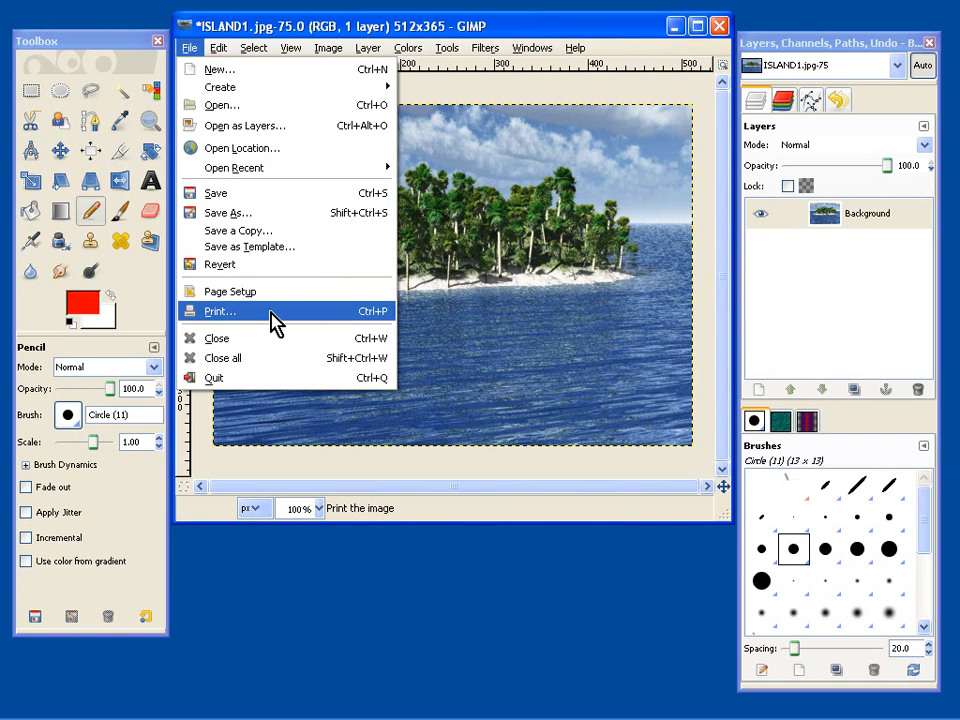
pyautogui.moveTo(217, 52)
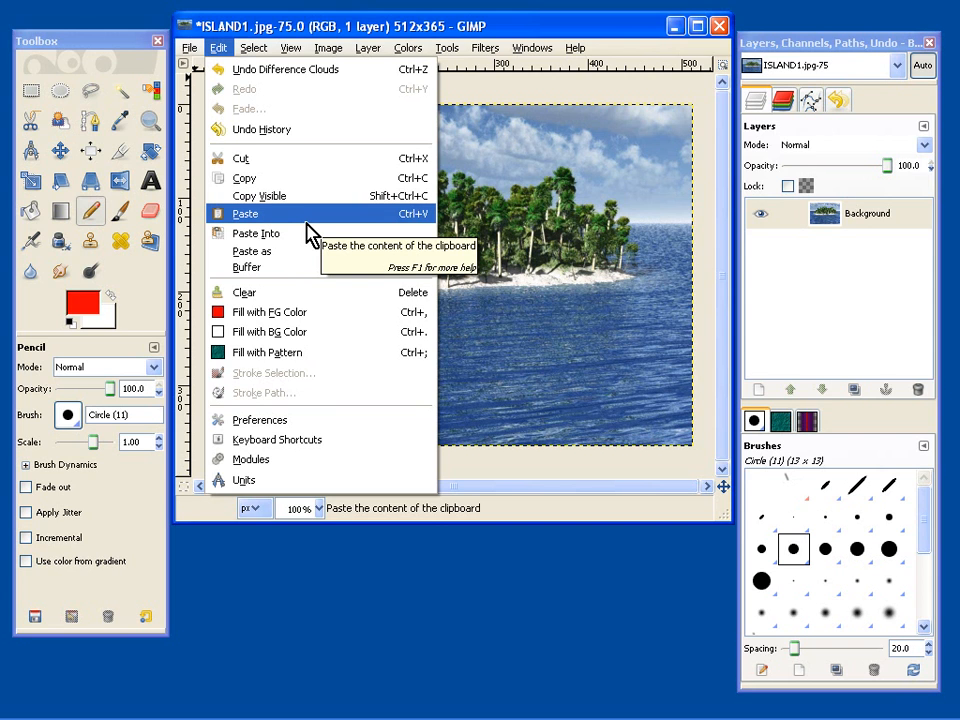
# - Show the grid over the island image and hide it again
pyautogui.moveTo(248, 50)
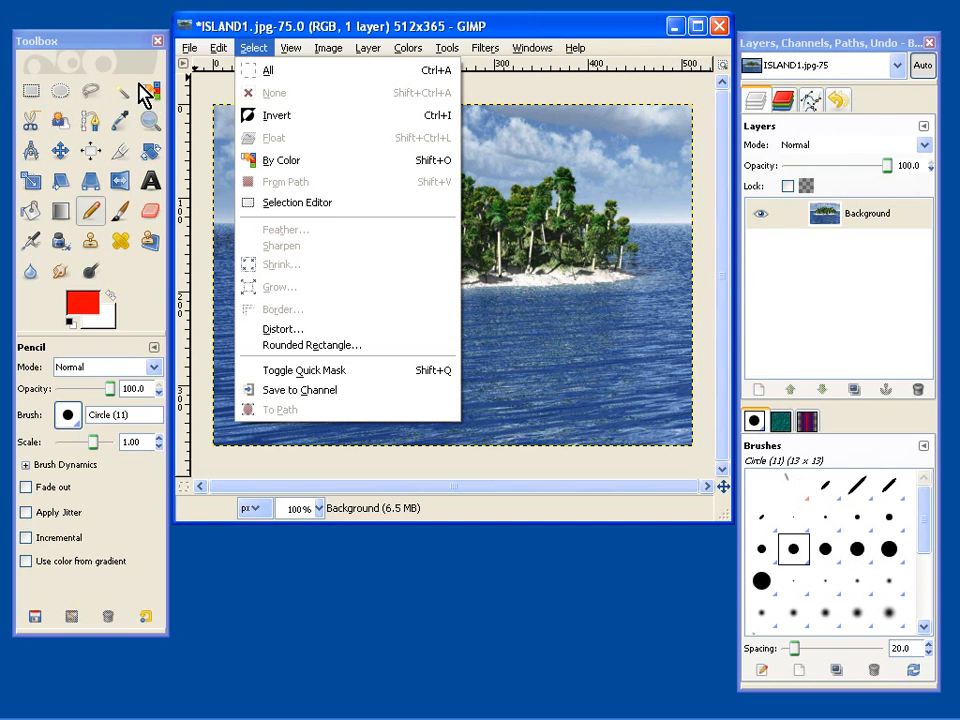
pyautogui.moveTo(294, 50)
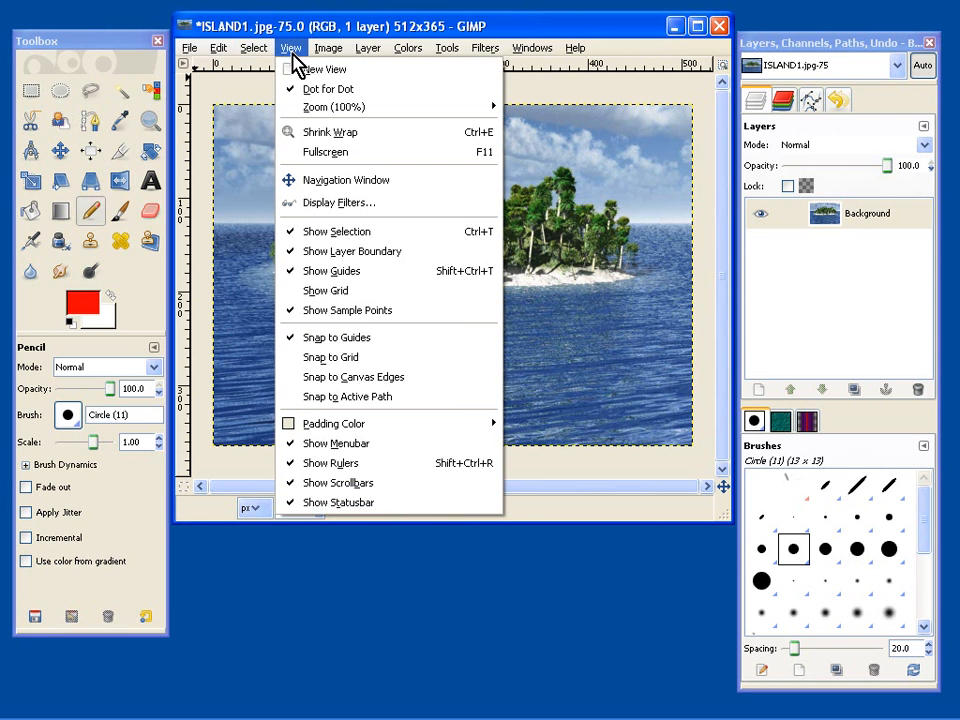
pyautogui.moveTo(336, 110)
pyautogui.click(340, 296)
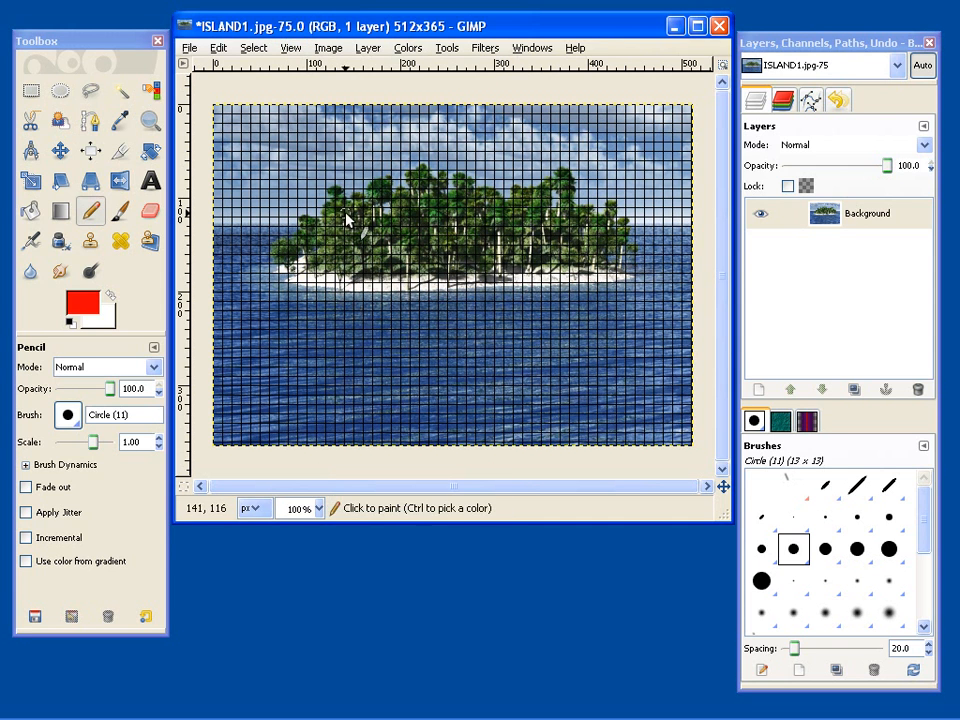
pyautogui.click(290, 48)
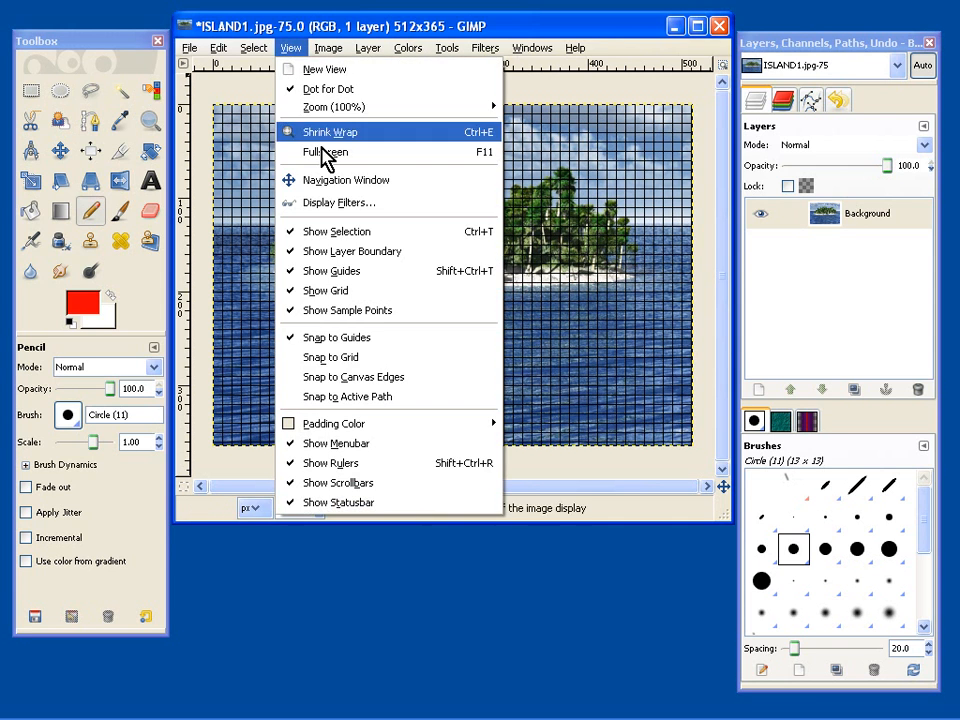
pyautogui.click(345, 291)
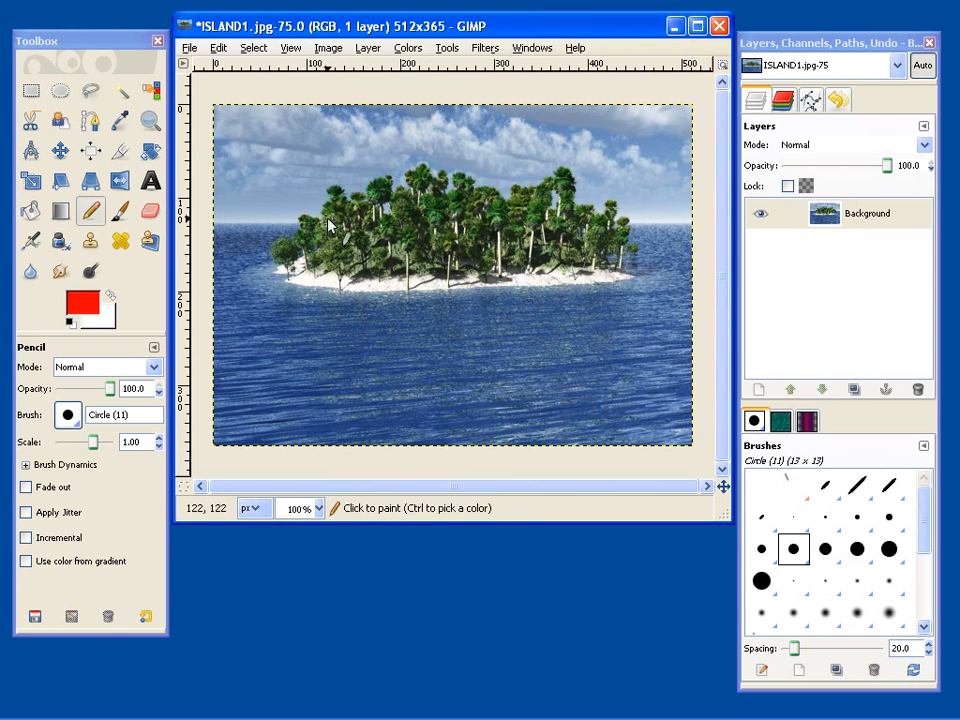
pyautogui.click(328, 50)
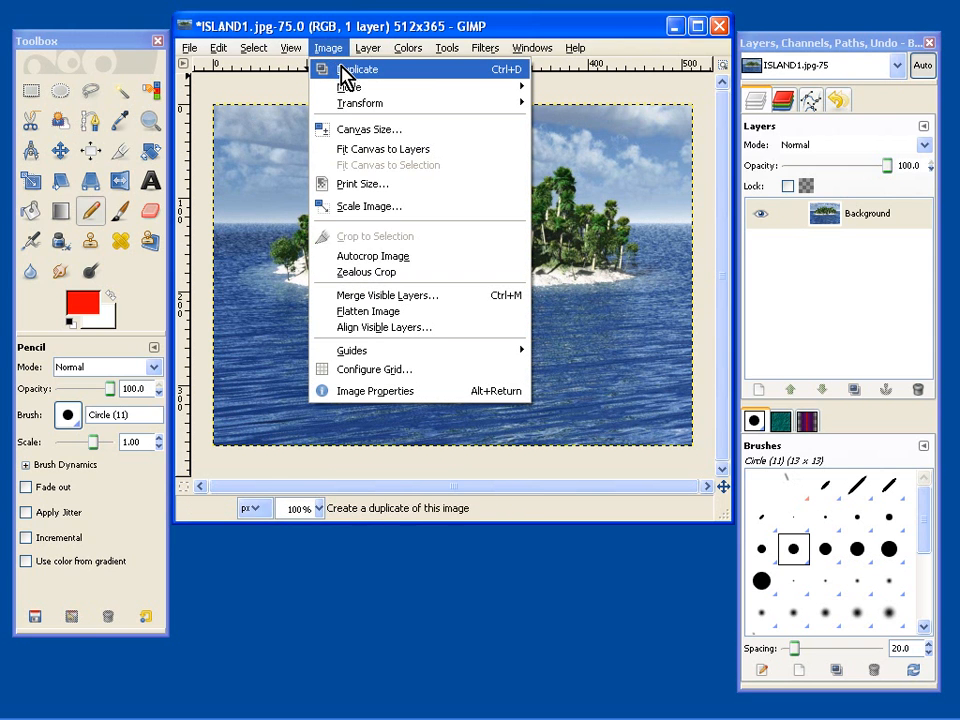
pyautogui.moveTo(440, 88)
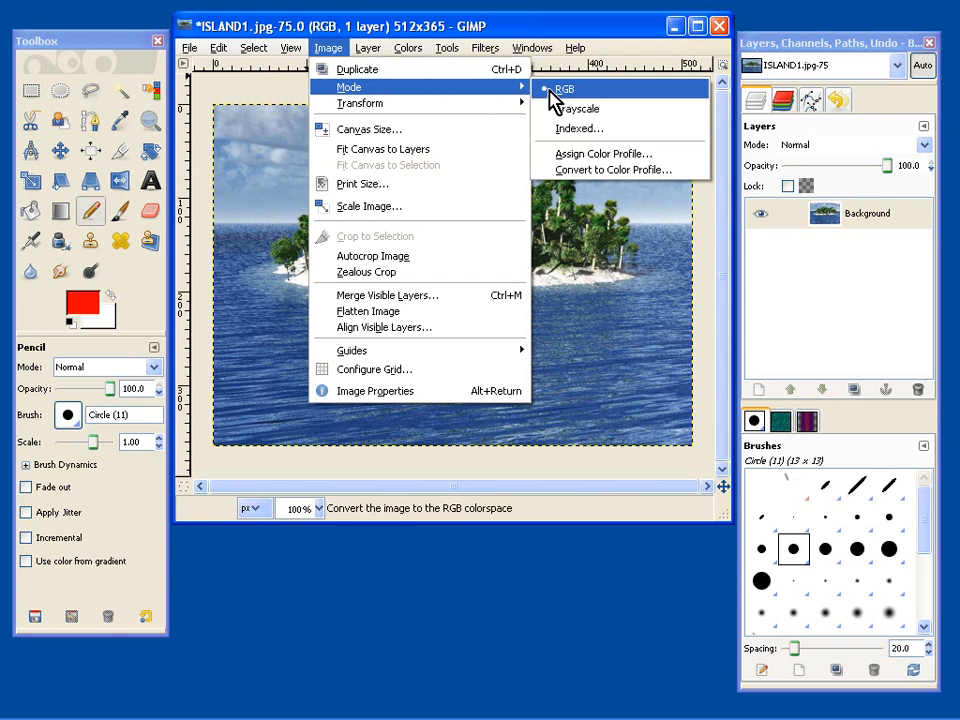
pyautogui.moveTo(492, 108)
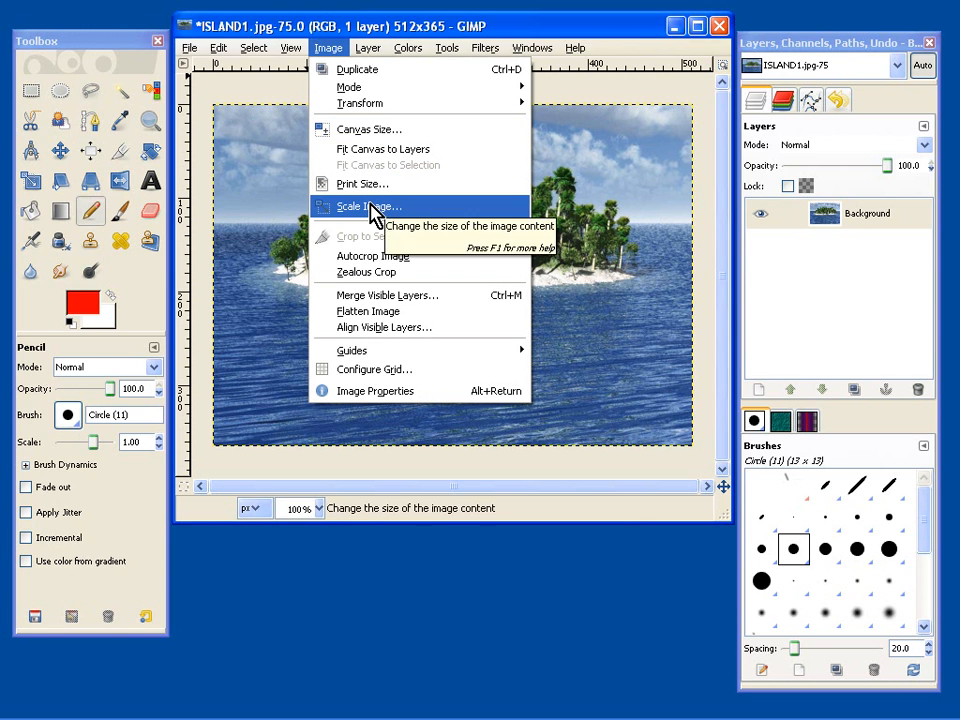
pyautogui.moveTo(353, 53)
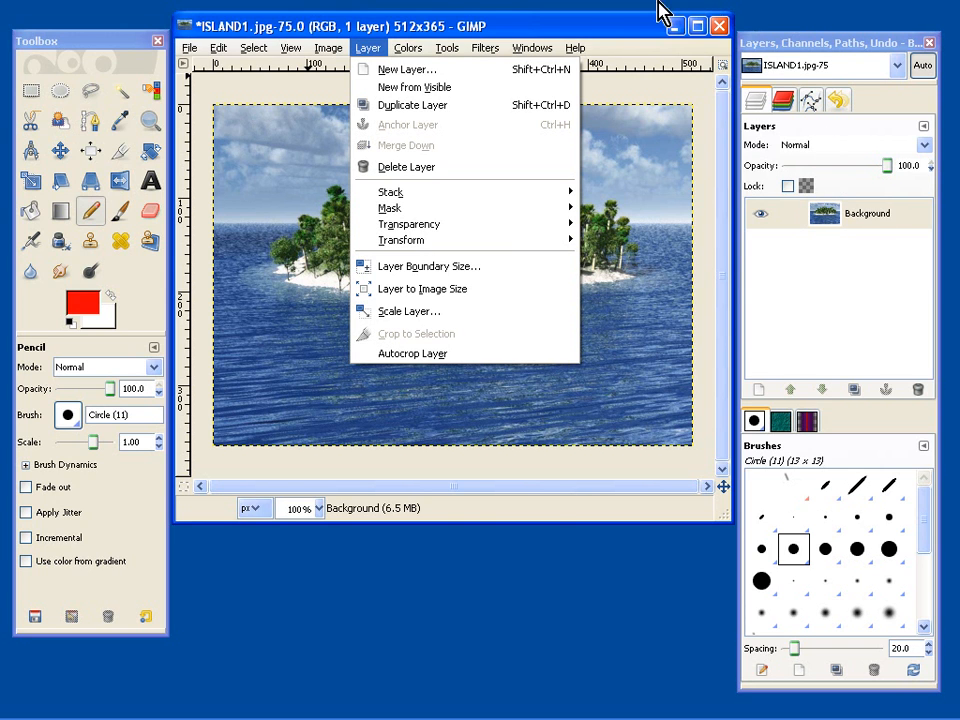
# - Preview a Hue-Saturation adjustment on the island image with hue 7, lightness 65 and saturation 0, and discard it
pyautogui.moveTo(402, 46)
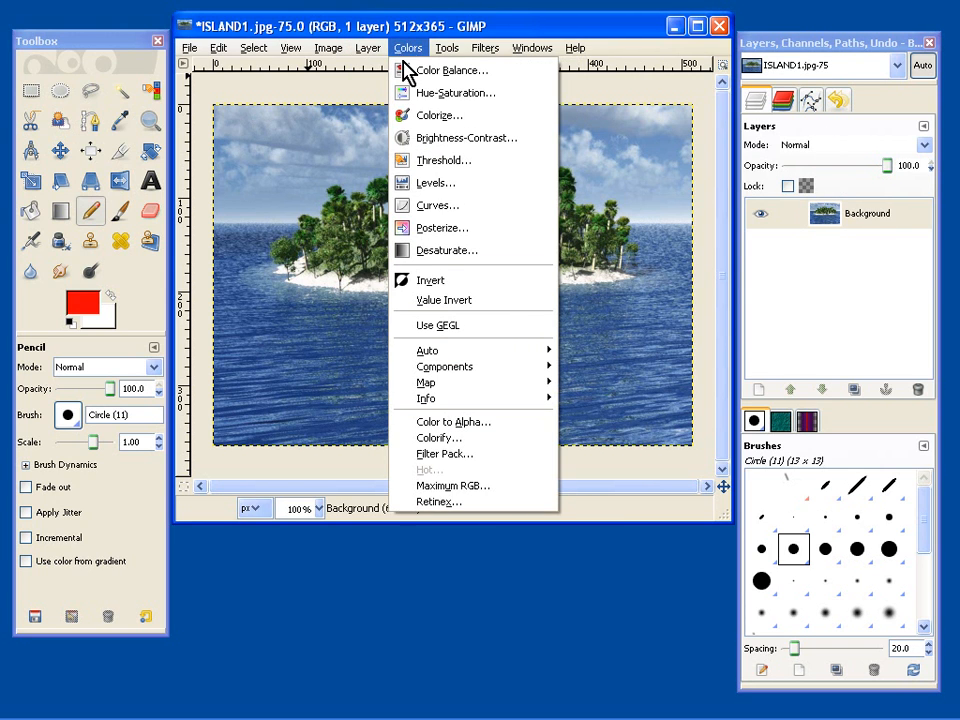
pyautogui.click(465, 98)
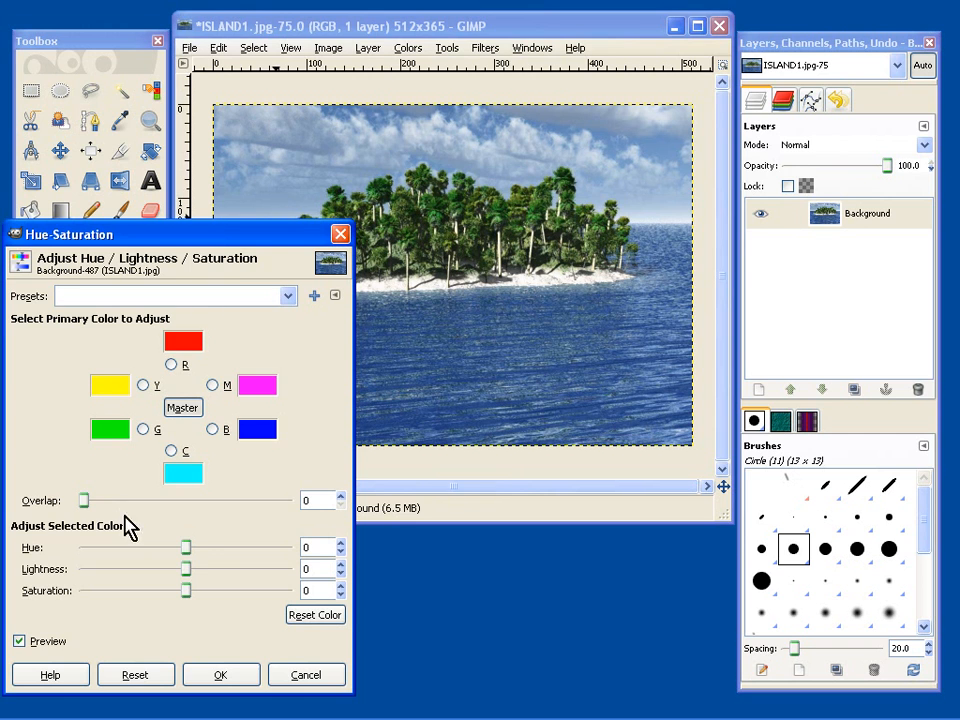
pyautogui.moveTo(183, 547); pyautogui.dragTo(111, 553)
pyautogui.moveTo(186, 571); pyautogui.dragTo(256, 570)
pyautogui.moveTo(178, 591); pyautogui.dragTo(18, 582)
pyautogui.moveTo(111, 550); pyautogui.dragTo(190, 553)
pyautogui.moveTo(88, 597); pyautogui.dragTo(192, 595)
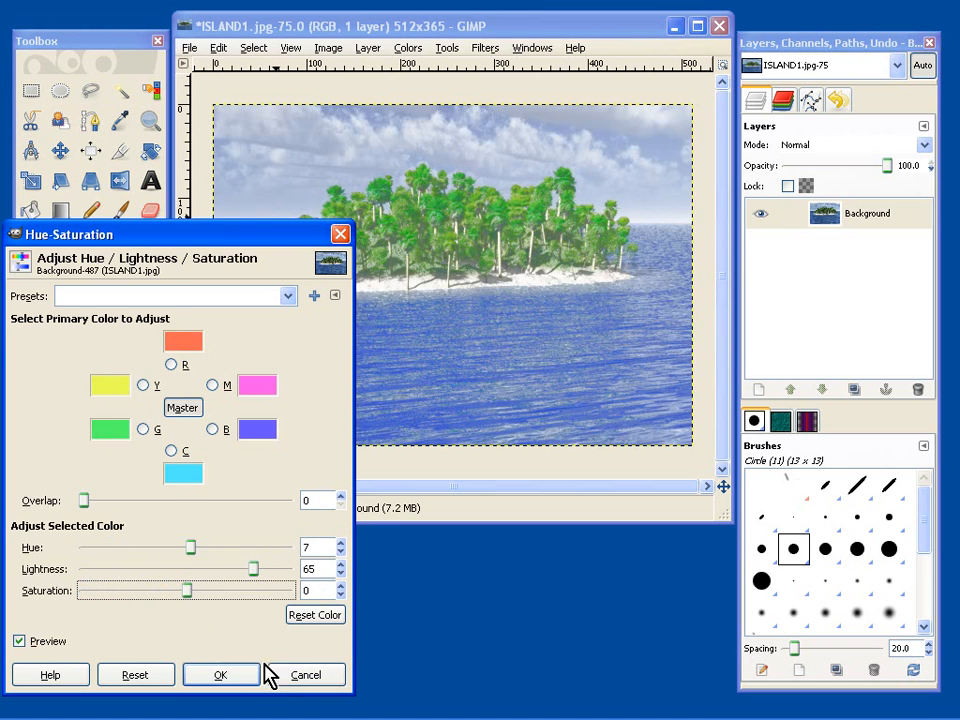
pyautogui.click(252, 674)
# - Preview Brightness-Contrast on the island image with brightness -94 and contrast 104, and discard it
pyautogui.click(407, 48)
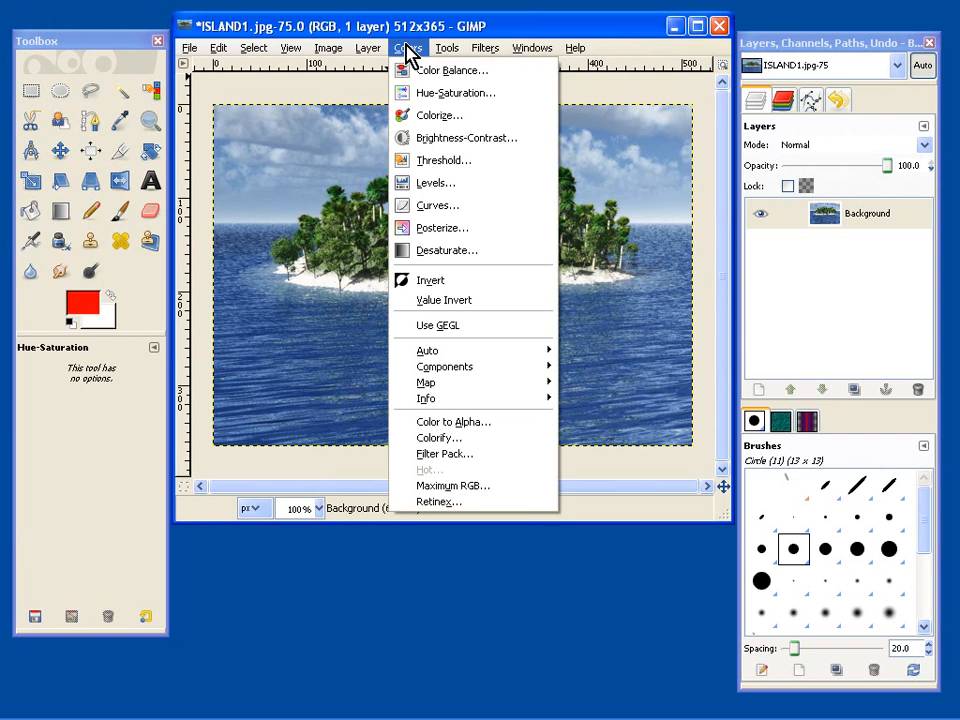
pyautogui.click(472, 139)
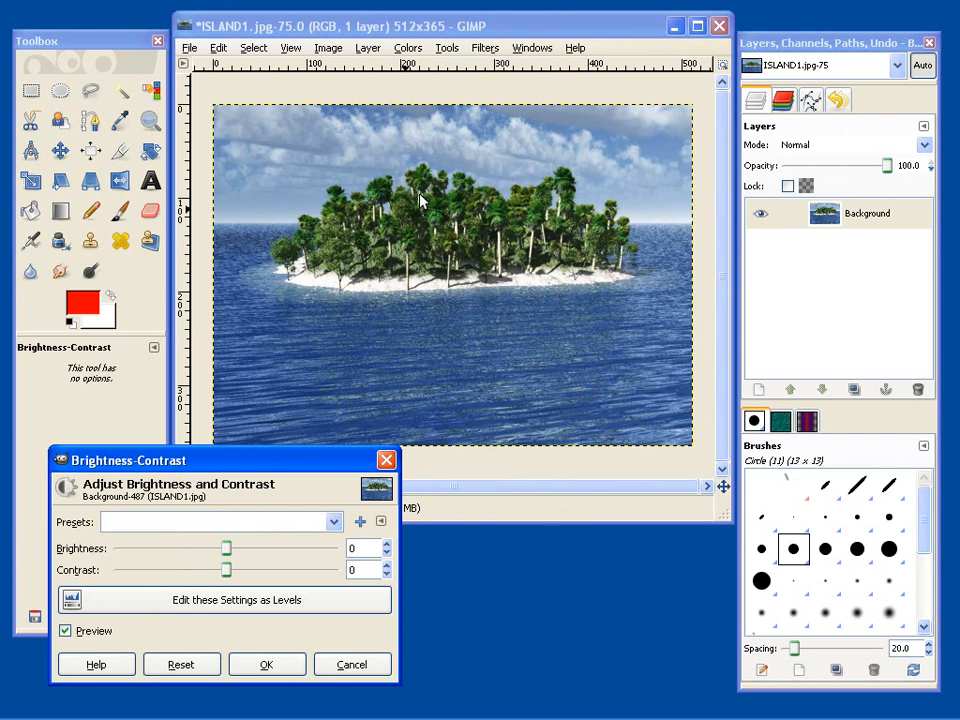
pyautogui.moveTo(226, 549); pyautogui.dragTo(149, 540)
pyautogui.moveTo(227, 568); pyautogui.dragTo(317, 568)
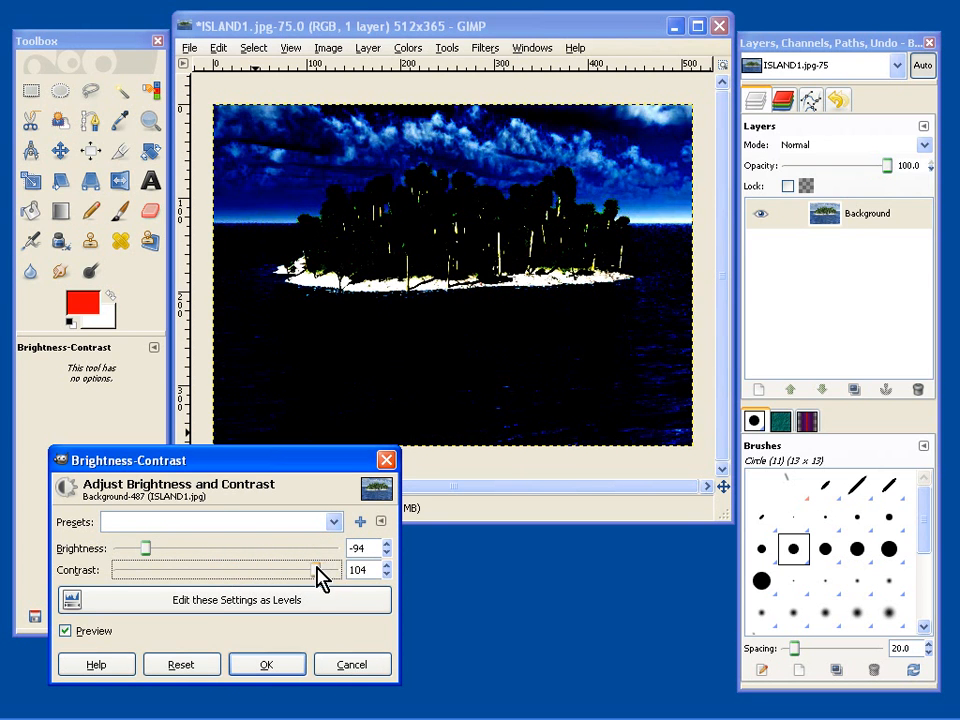
pyautogui.click(340, 665)
# - Preview a Curves adjustment that raises the Value channel's midtones and lowers its highlights into a wave, and discard it
pyautogui.click(407, 50)
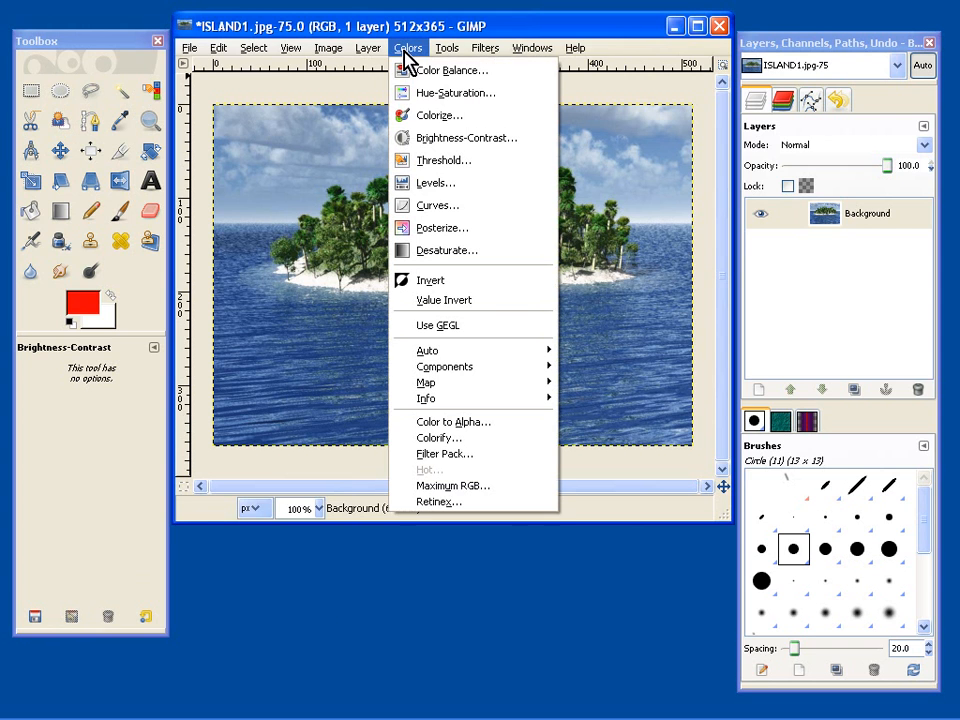
pyautogui.click(437, 206)
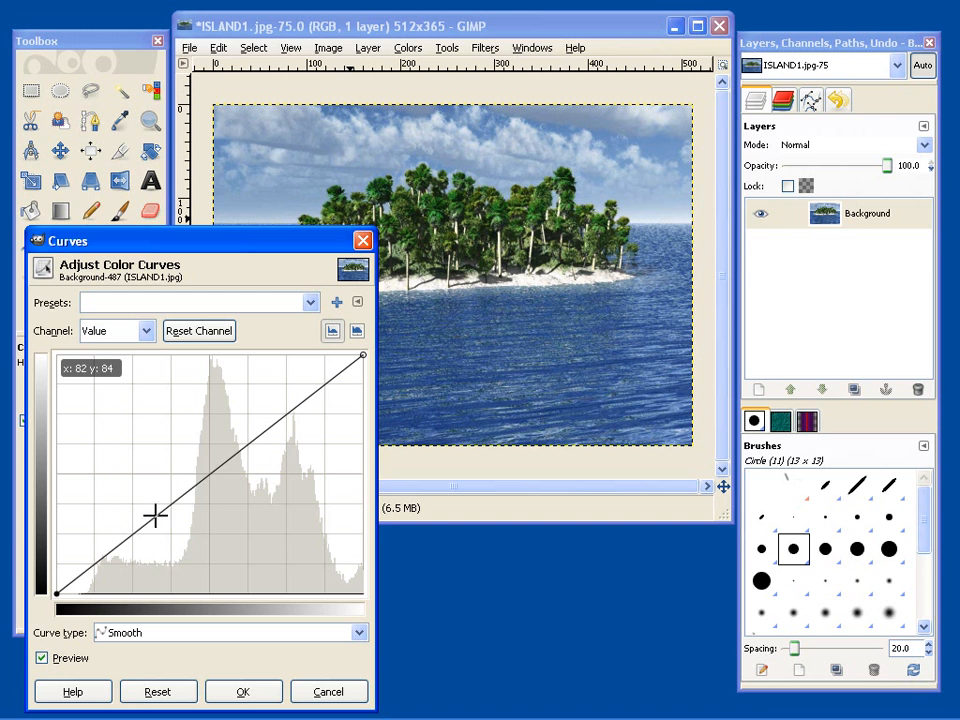
pyautogui.moveTo(216, 476); pyautogui.dragTo(312, 489)
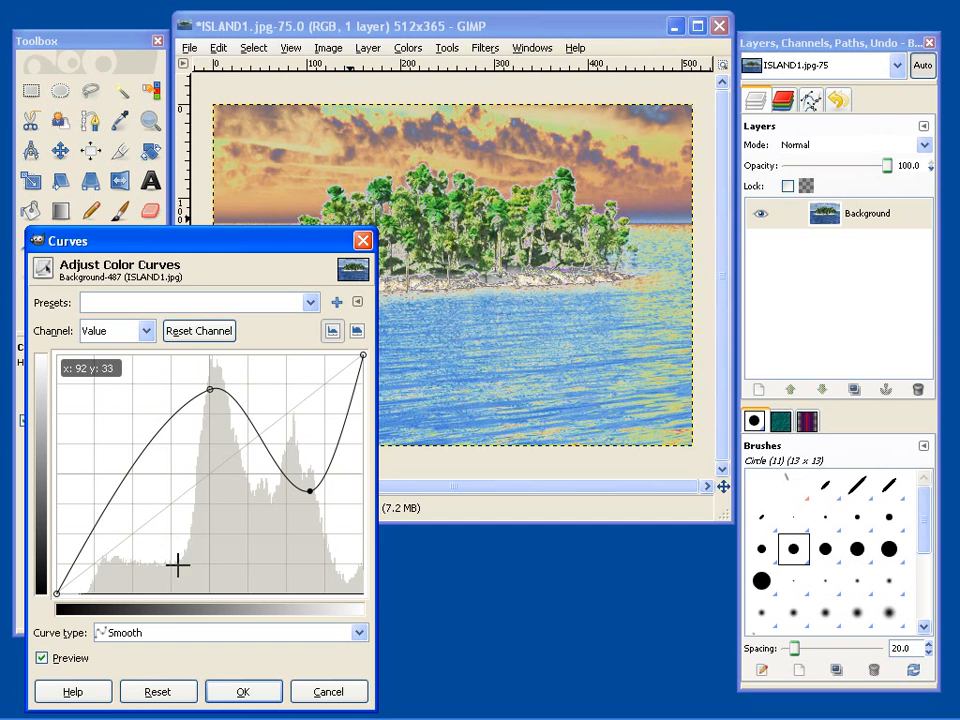
pyautogui.click(318, 693)
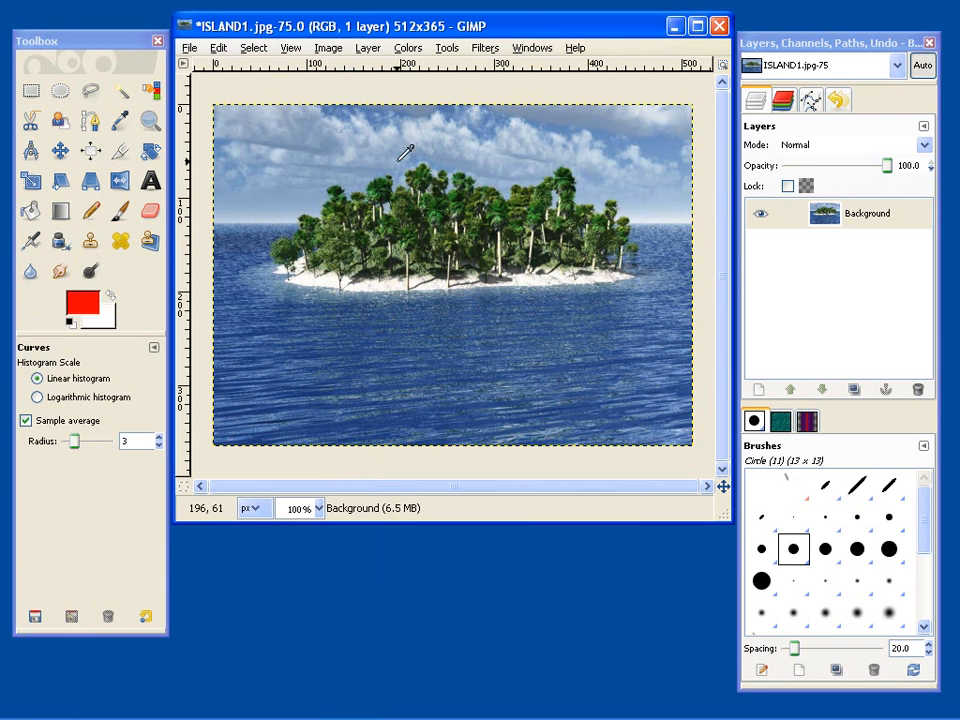
# - Preview a Gaussian Blur with a 5.0 px radius on the middle of the island's trees, and discard it
pyautogui.click(407, 50)
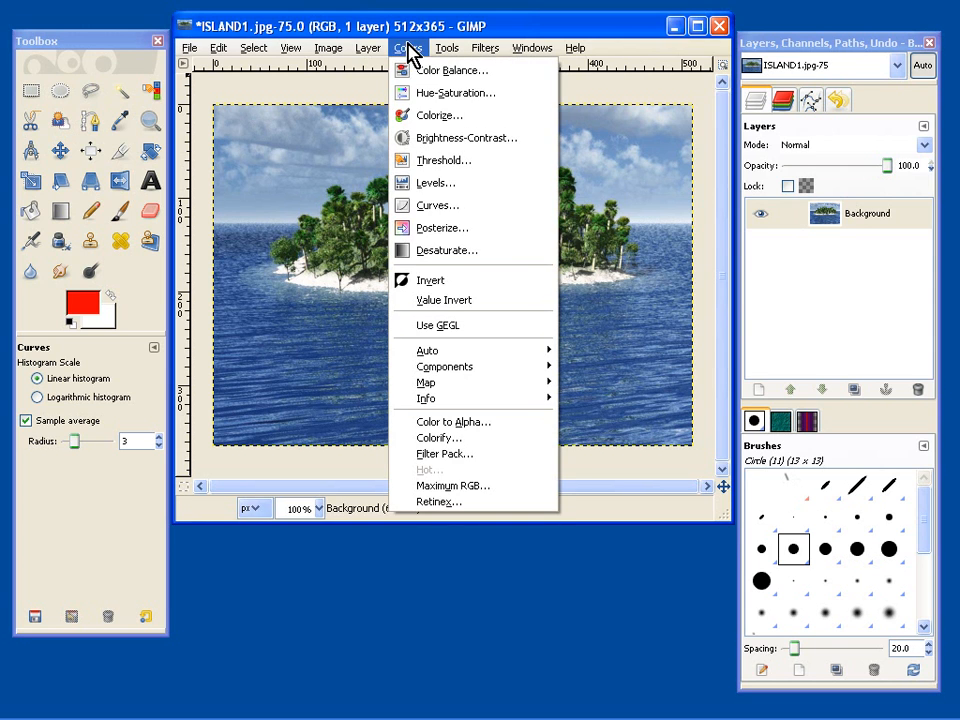
pyautogui.moveTo(453, 50)
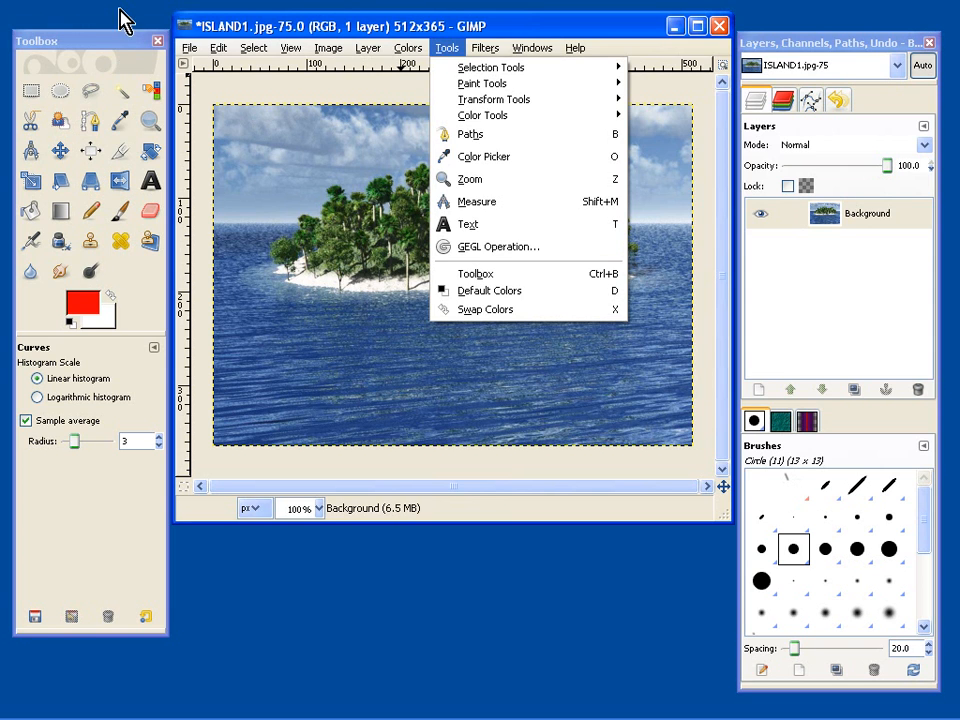
pyautogui.moveTo(491, 48)
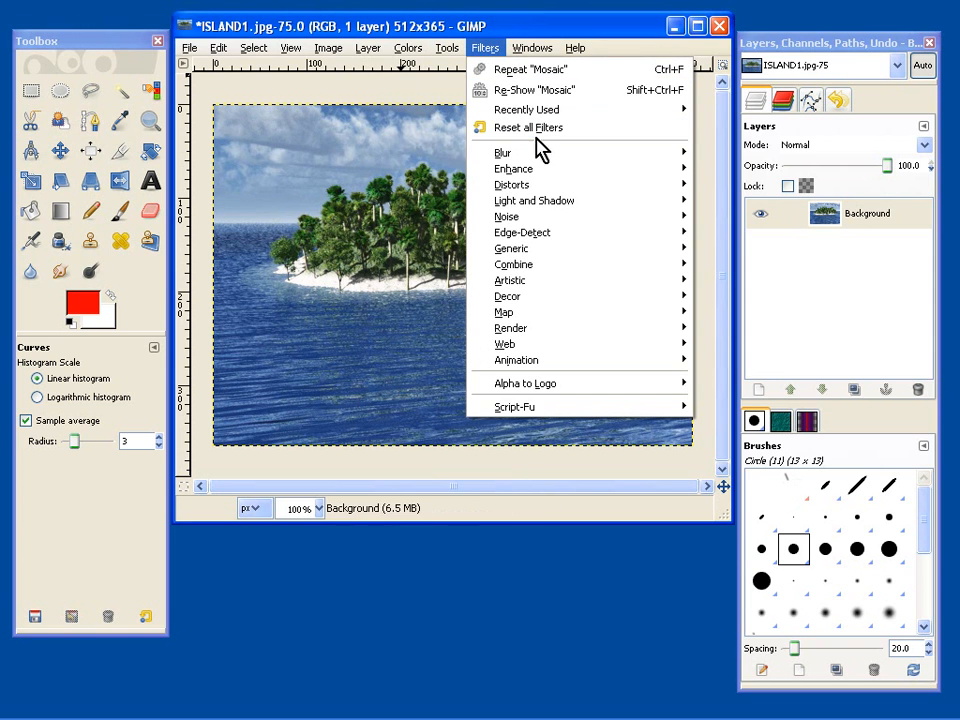
pyautogui.moveTo(561, 156)
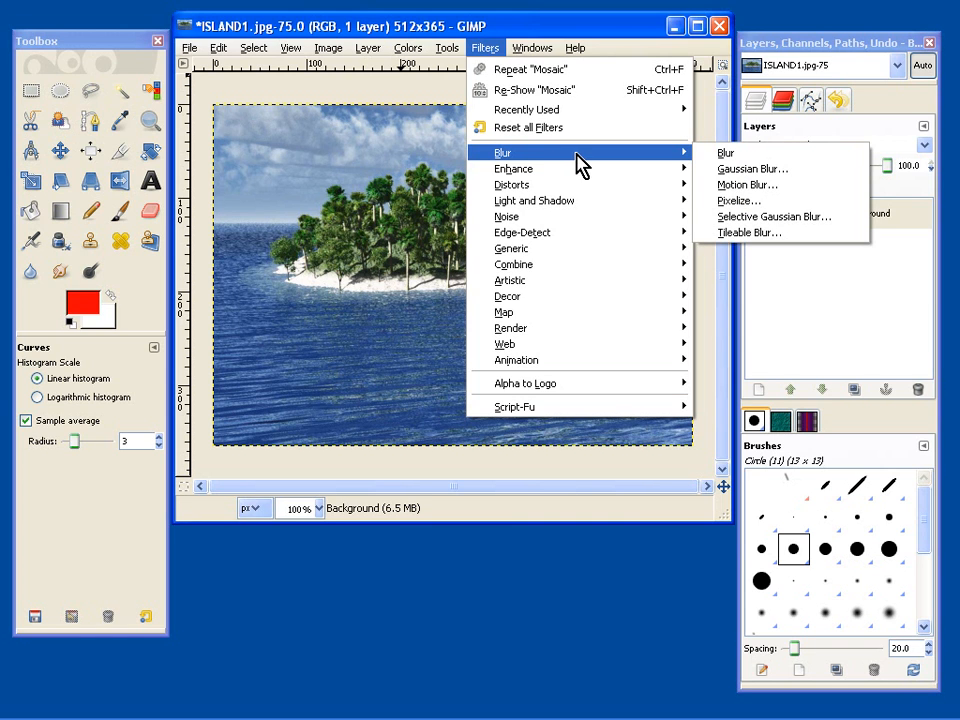
pyautogui.click(748, 170)
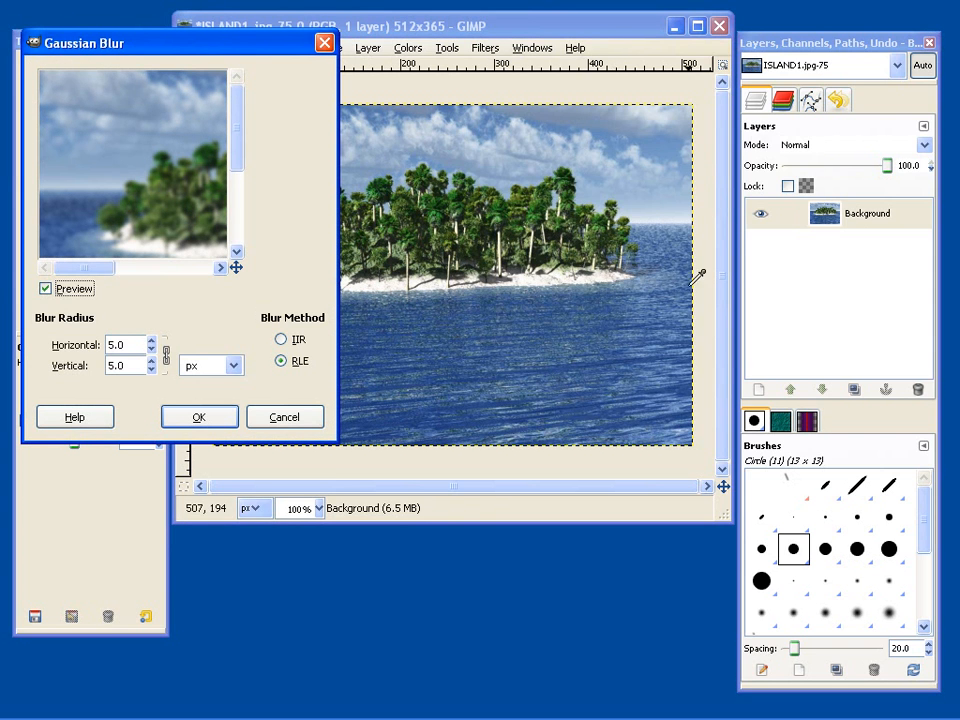
pyautogui.moveTo(174, 57); pyautogui.dragTo(166, 305)
pyautogui.moveTo(85, 523); pyautogui.dragTo(123, 521)
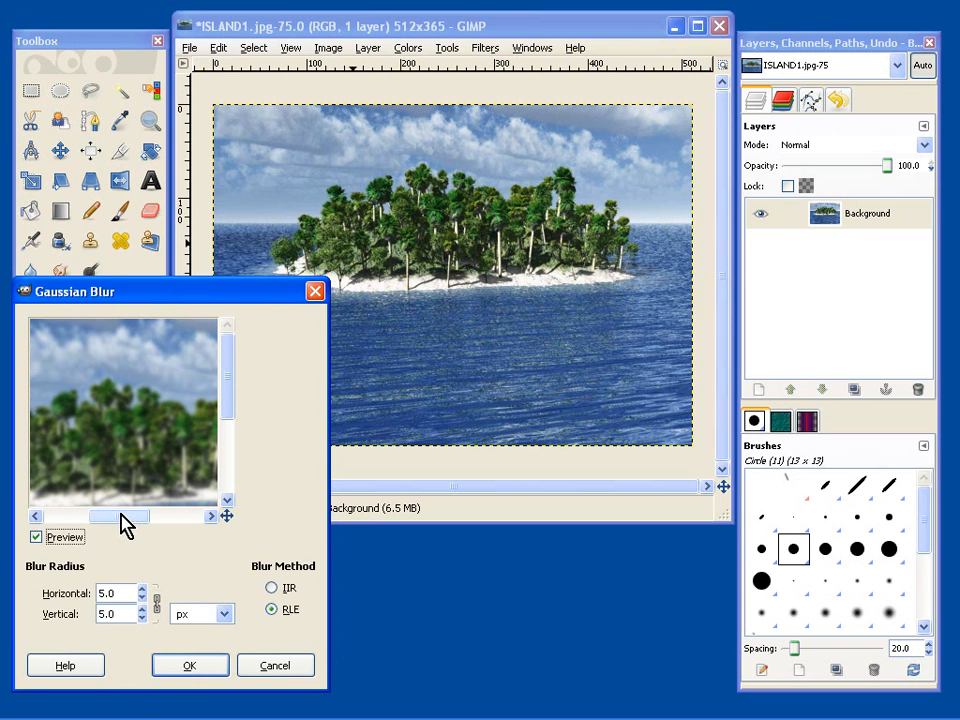
pyautogui.click(277, 665)
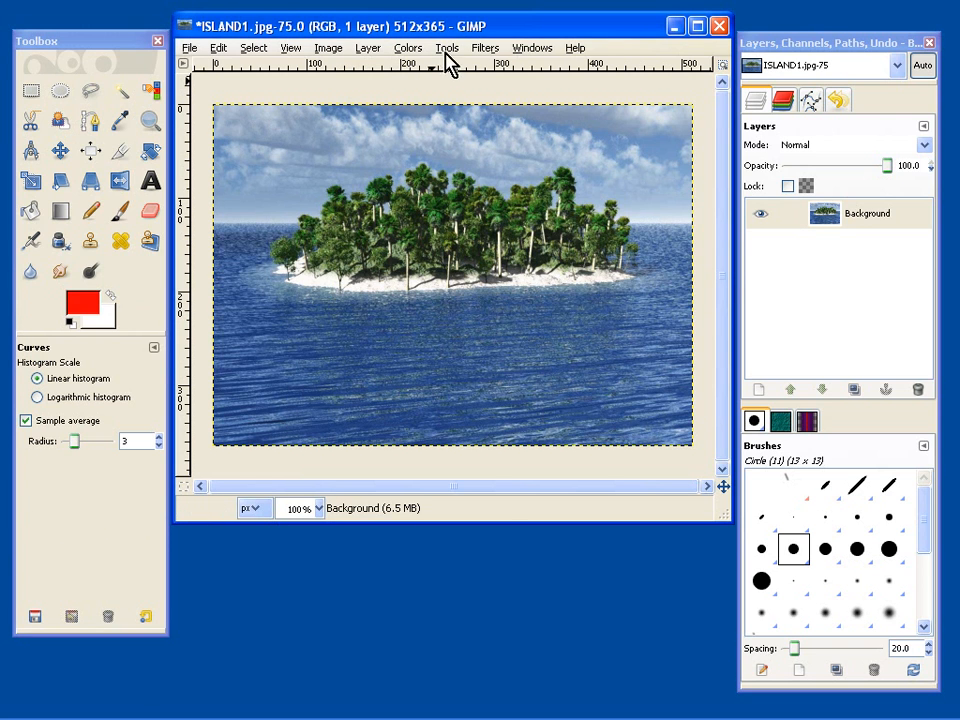
# - Preview the Emboss distortion filter with azimuth 30, elevation 14.56 and depth 42, and discard it
pyautogui.click(485, 48)
pyautogui.moveTo(574, 169)
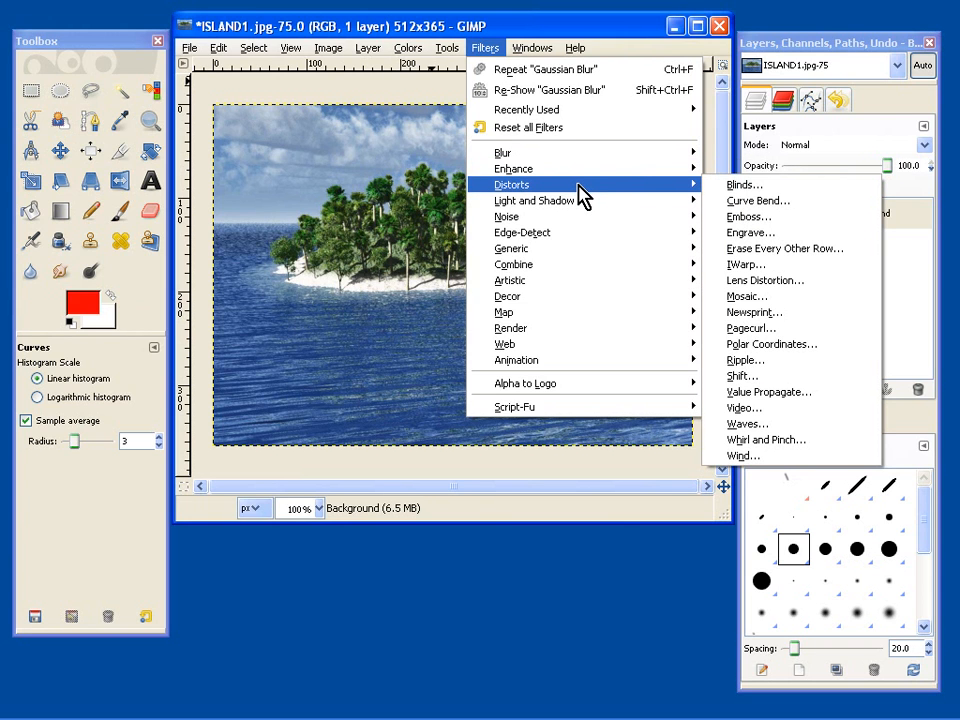
pyautogui.click(750, 217)
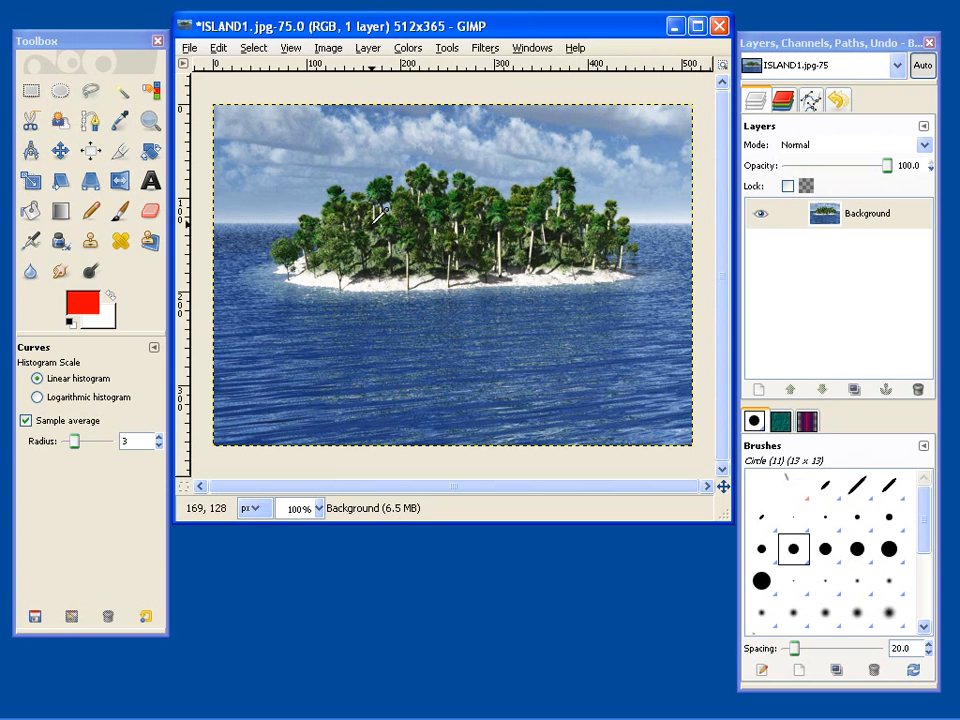
pyautogui.moveTo(186, 77); pyautogui.dragTo(168, 166)
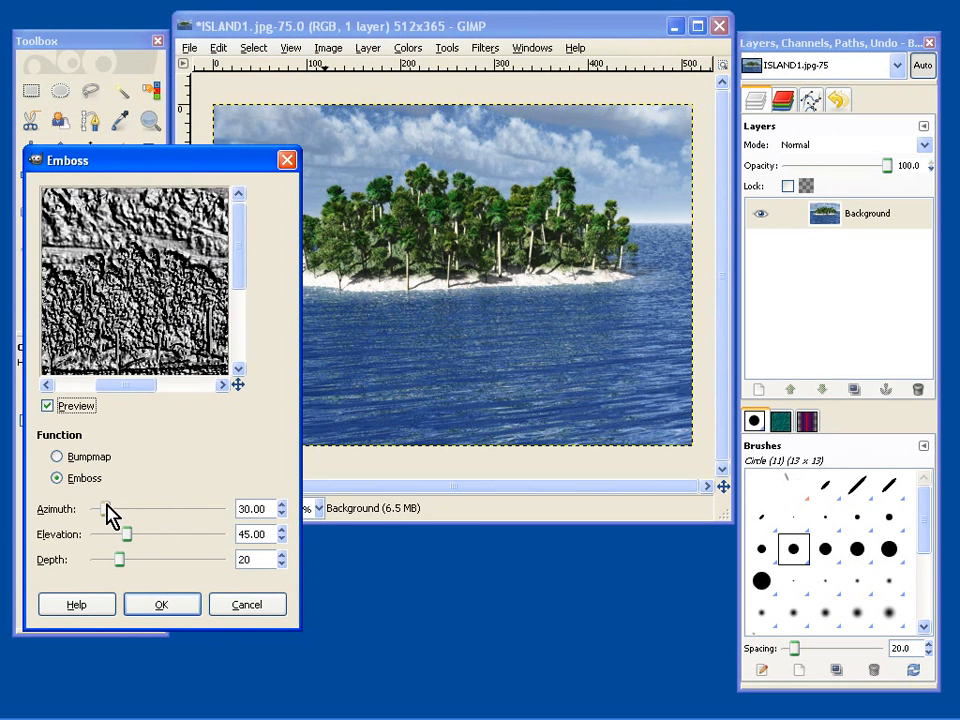
pyautogui.moveTo(125, 532); pyautogui.dragTo(153, 565)
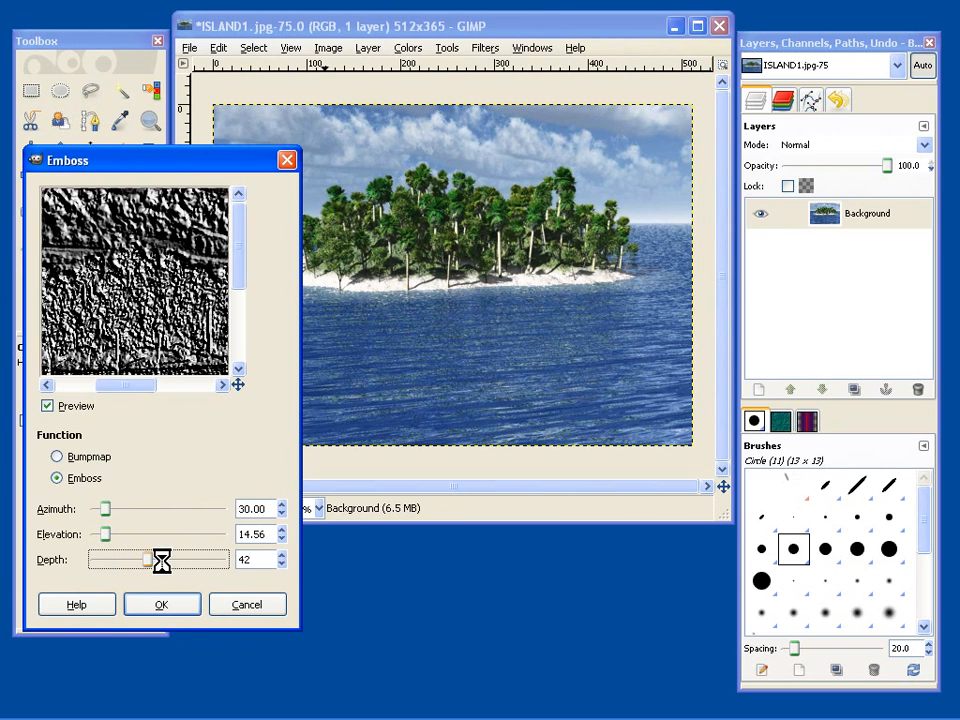
pyautogui.click(232, 607)
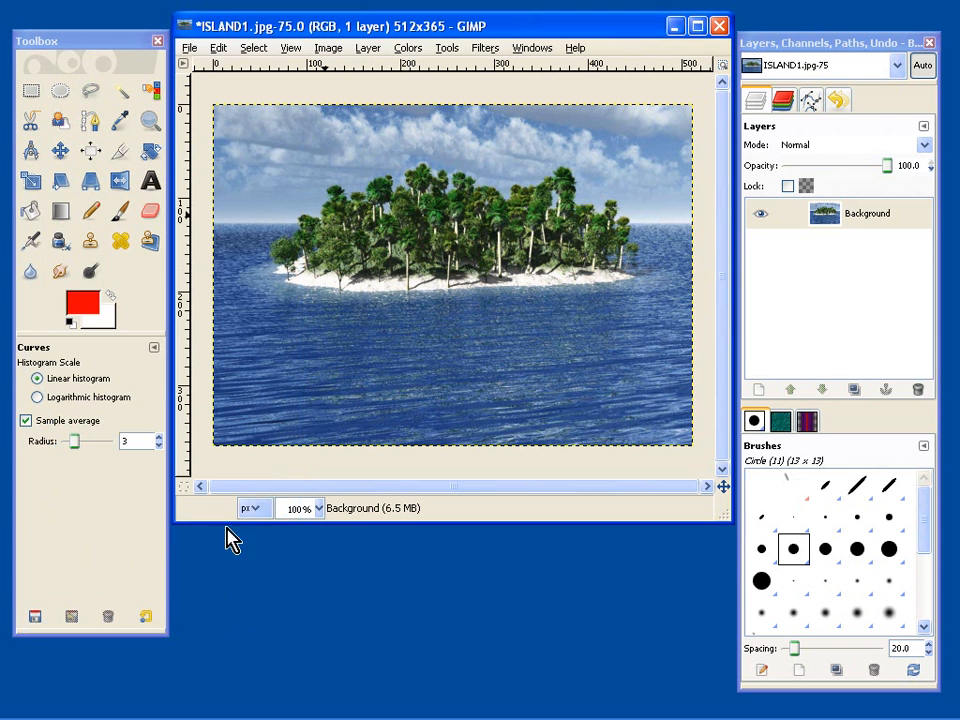
# - Preview the Cubism filter on the island's trees with tile size 10.0 and tile saturation 2.5, and discard it
pyautogui.click(485, 48)
pyautogui.moveTo(575, 205)
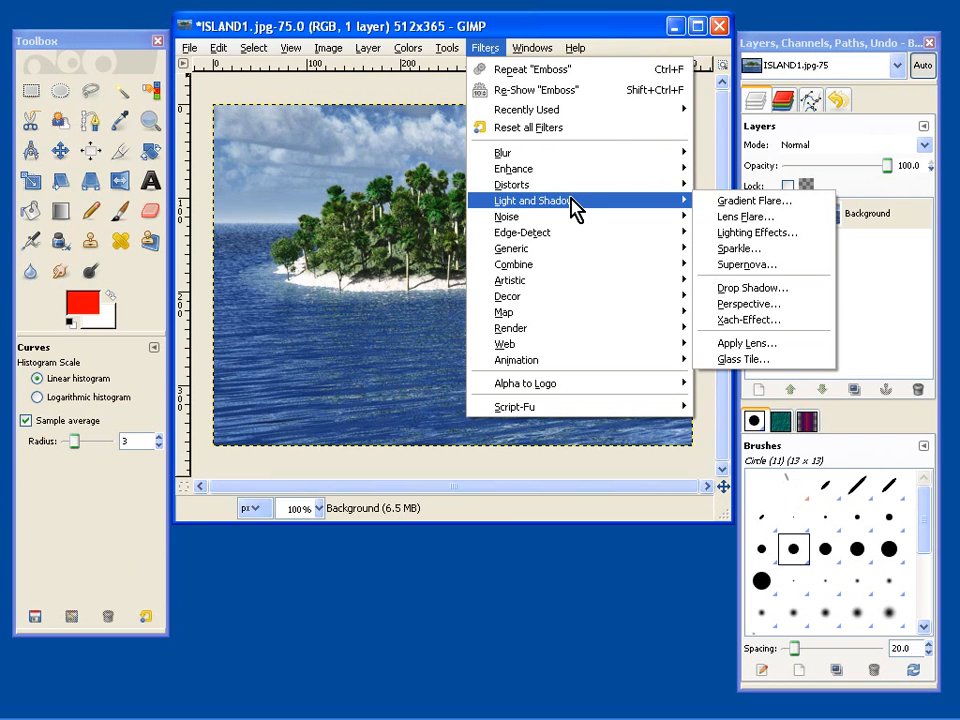
pyautogui.moveTo(568, 226)
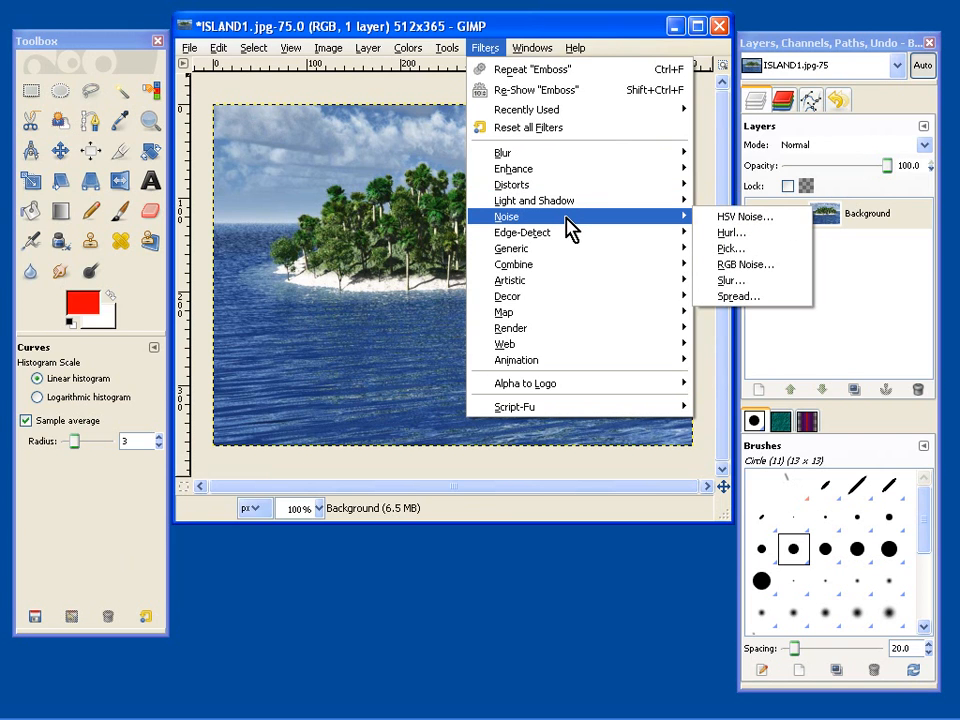
pyautogui.moveTo(565, 290)
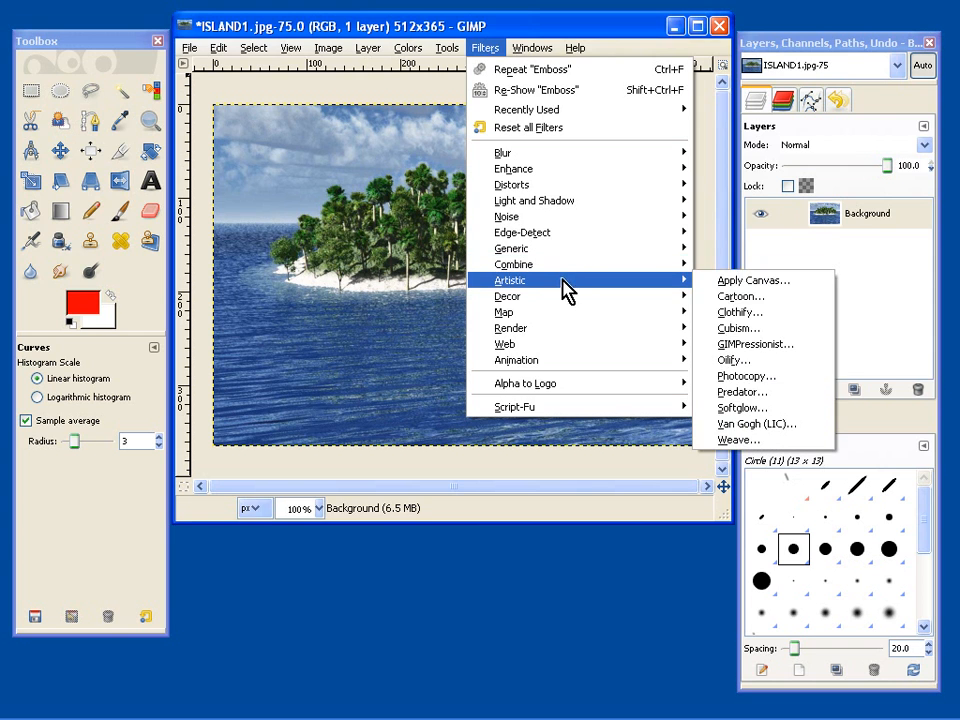
pyautogui.click(748, 327)
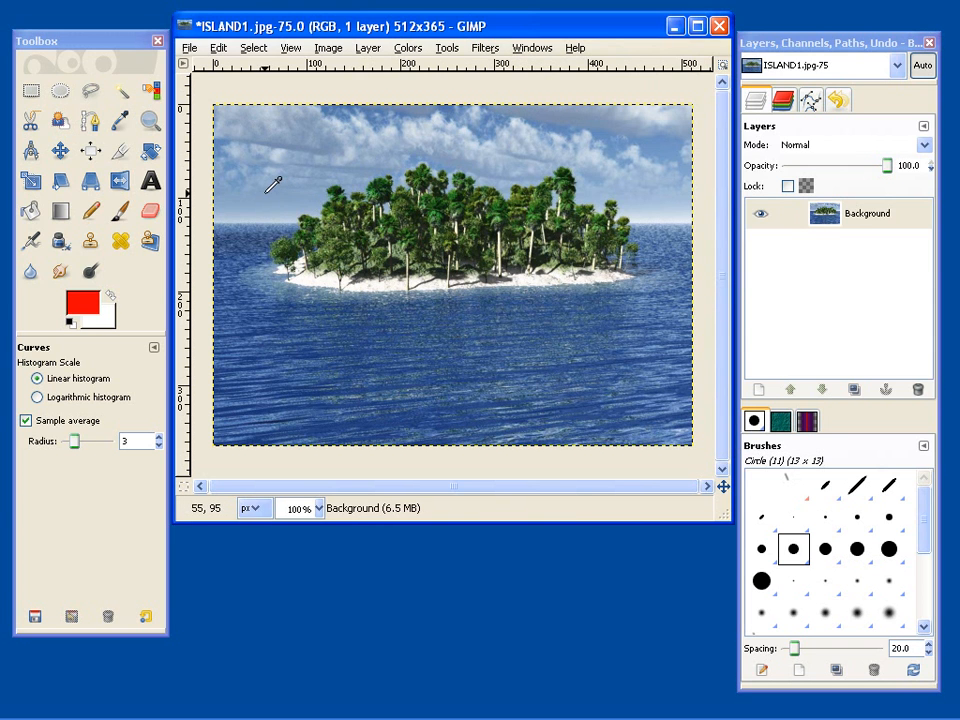
pyautogui.moveTo(170, 236); pyautogui.dragTo(148, 265)
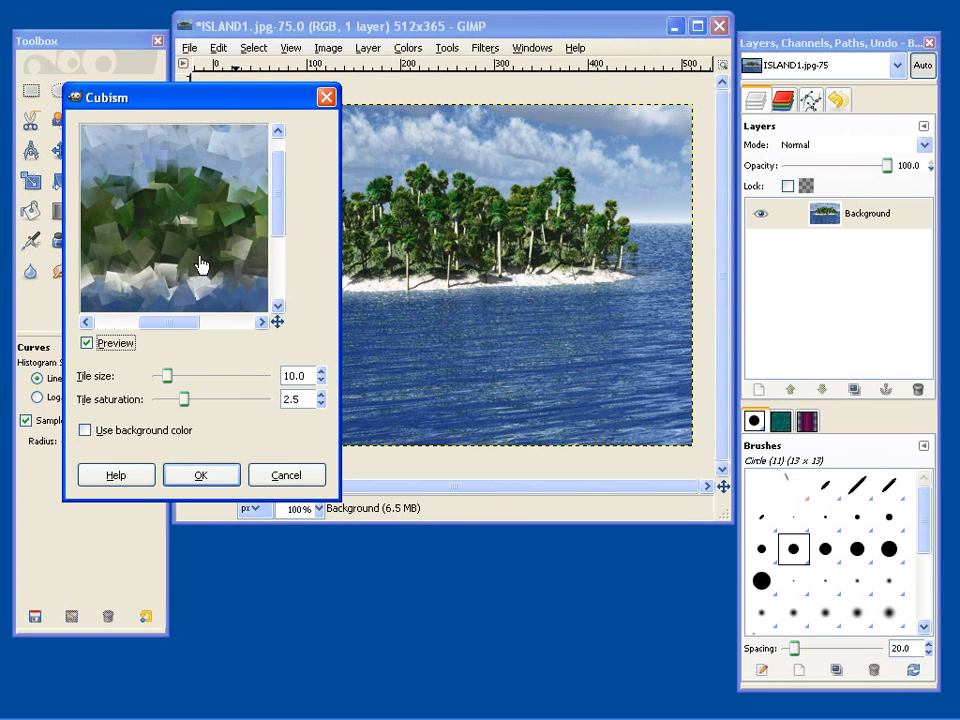
pyautogui.click(287, 475)
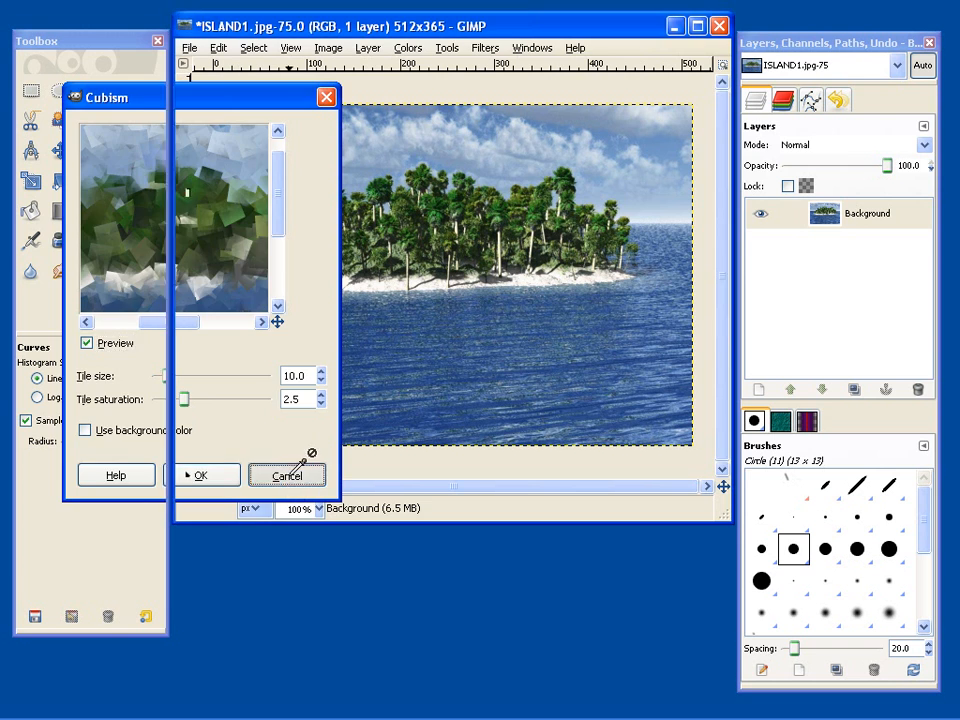
# - Apply the Predator filter as a separate layer with edge amount 2, pixelize on and pixel amount 3, and hide that layer
pyautogui.click(485, 47)
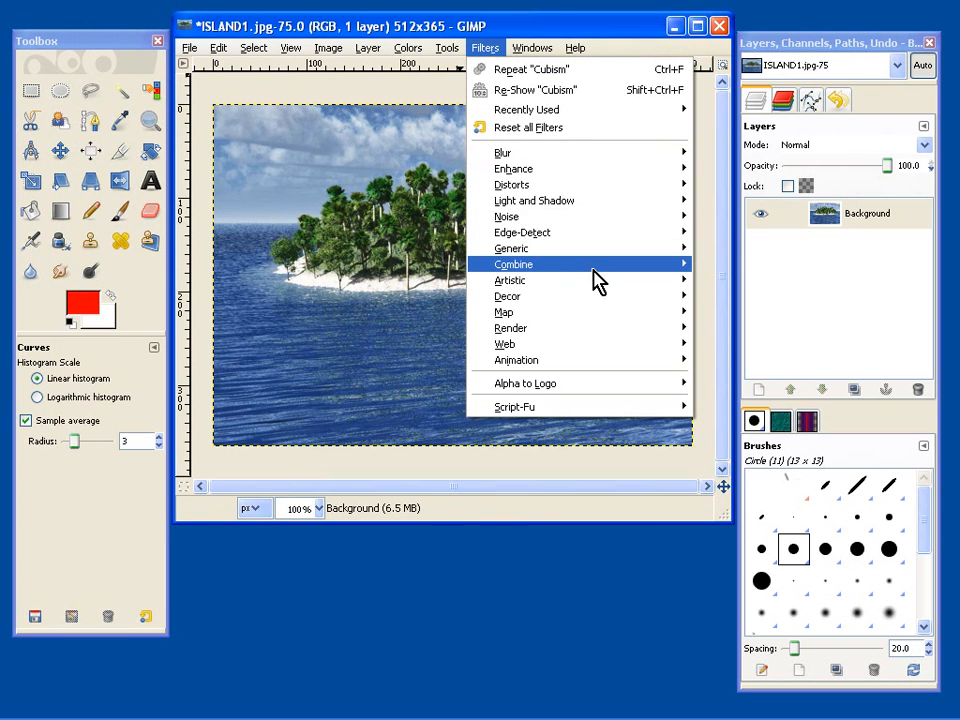
pyautogui.moveTo(664, 283)
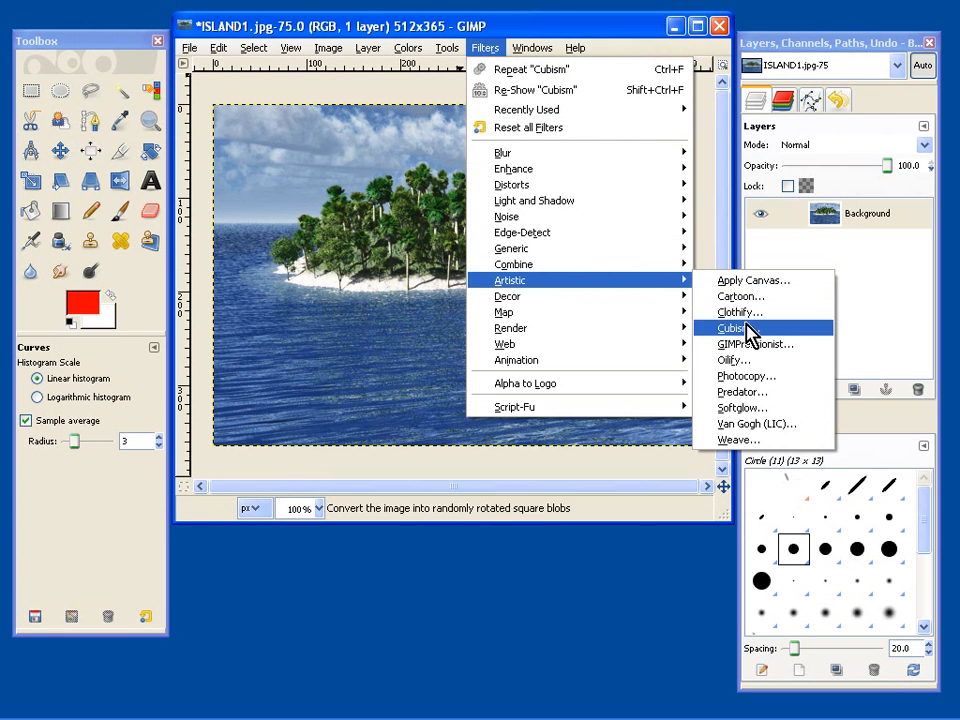
pyautogui.click(759, 396)
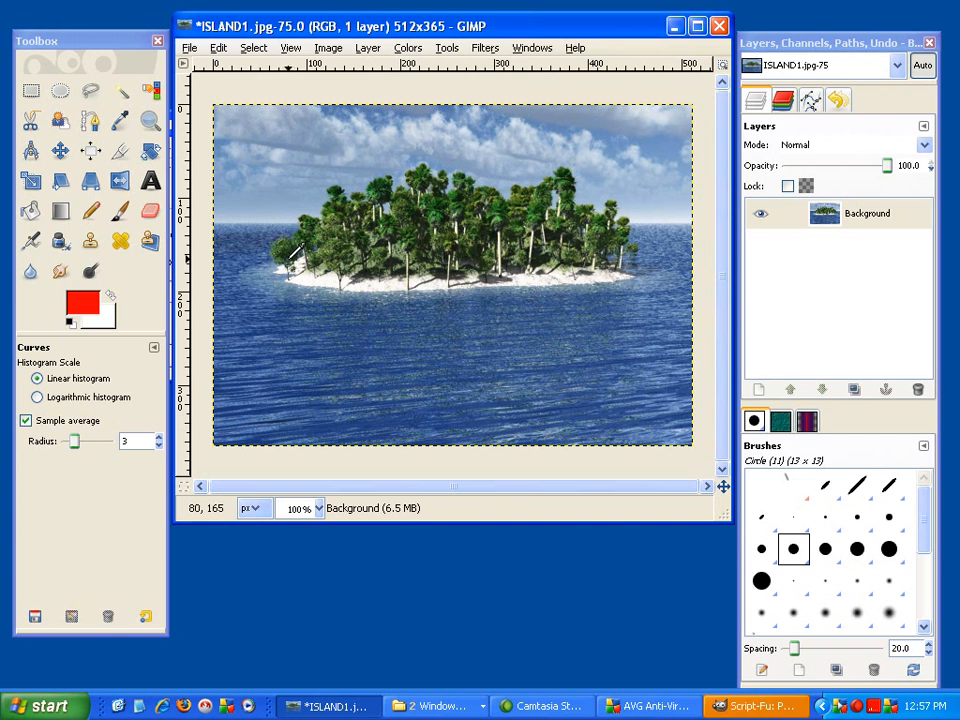
pyautogui.click(752, 706)
pyautogui.moveTo(285, 128); pyautogui.dragTo(220, 353)
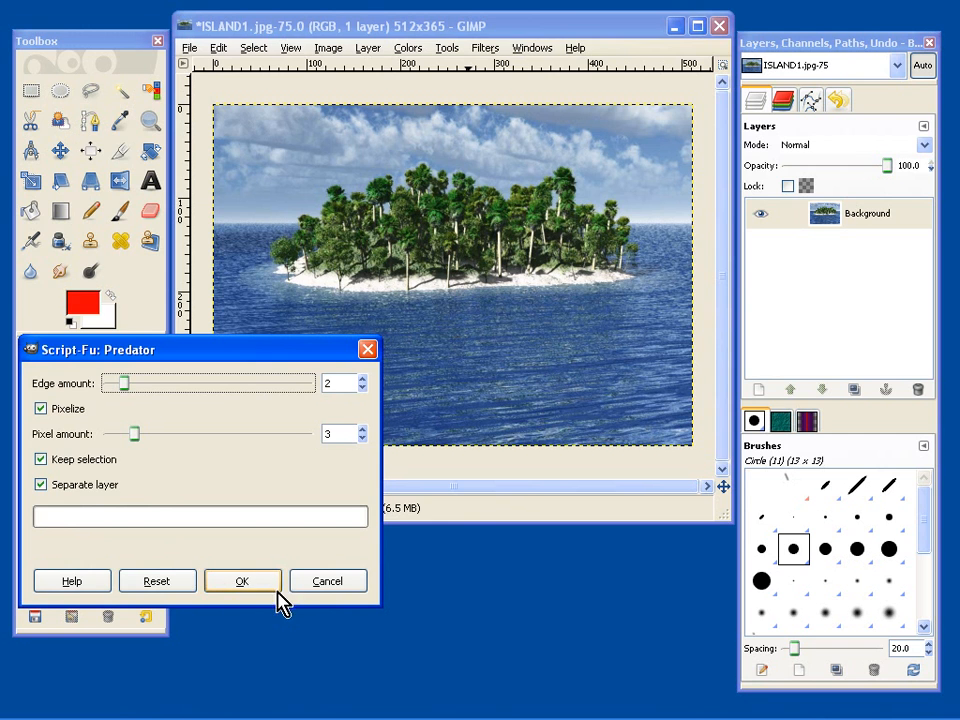
pyautogui.click(247, 588)
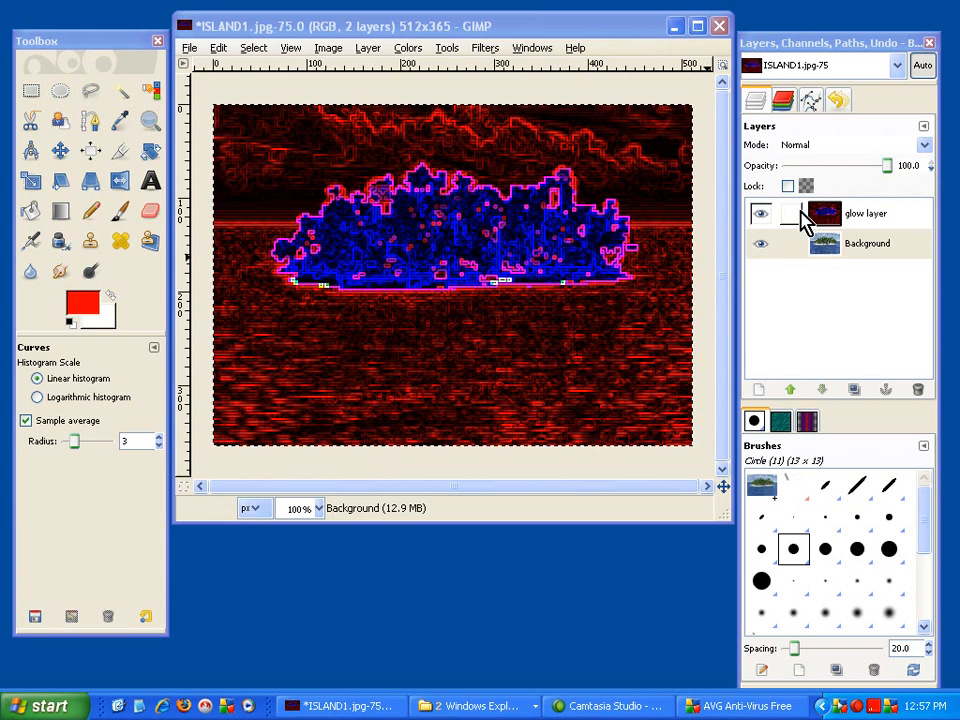
pyautogui.click(761, 217)
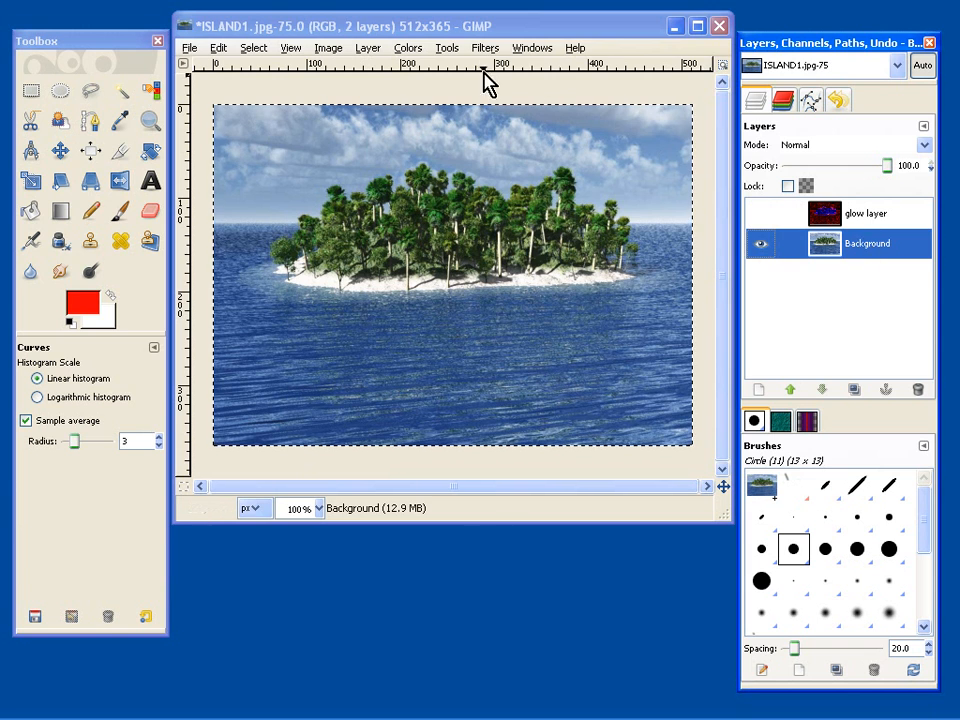
# - Preview the Oilify filter on the island's trees with mask size 8 and exponent 8, and discard it
pyautogui.click(484, 50)
pyautogui.moveTo(626, 284)
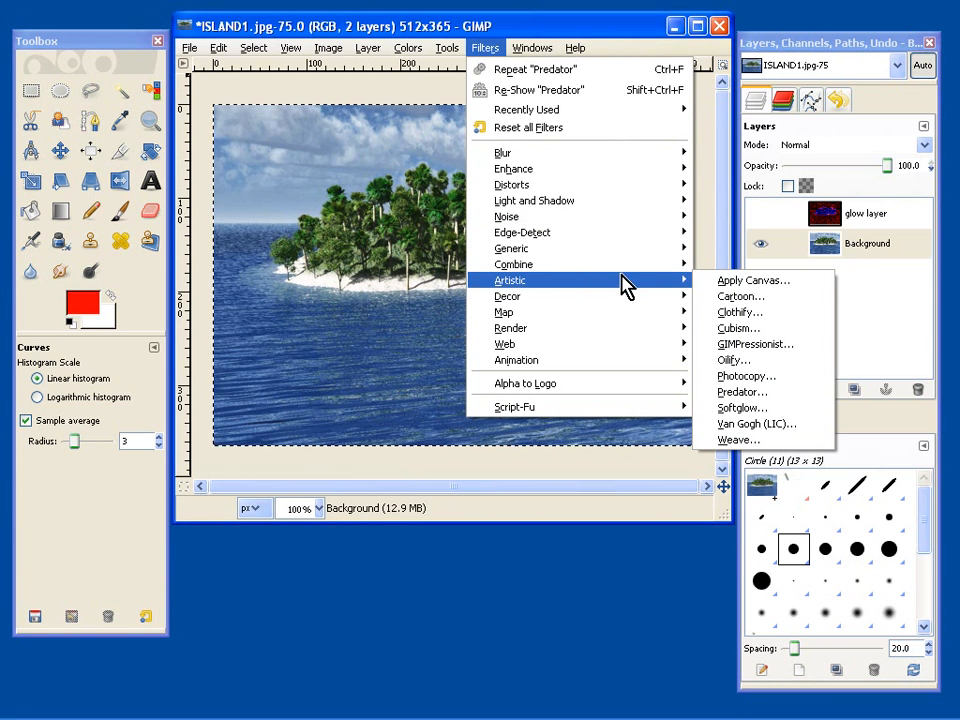
pyautogui.click(762, 360)
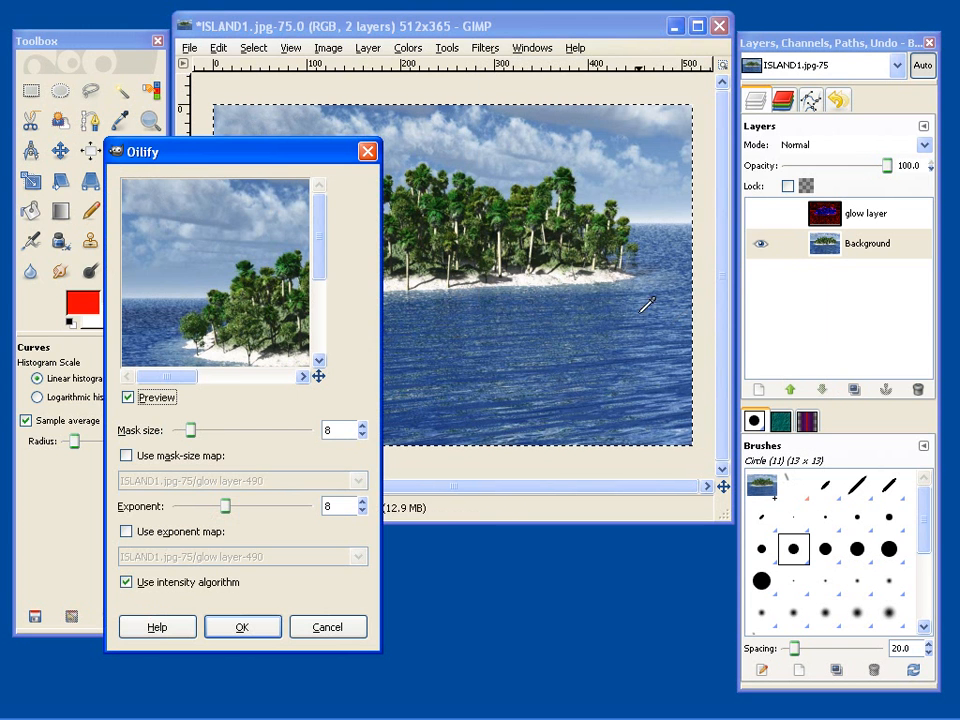
pyautogui.moveTo(241, 312); pyautogui.dragTo(190, 293)
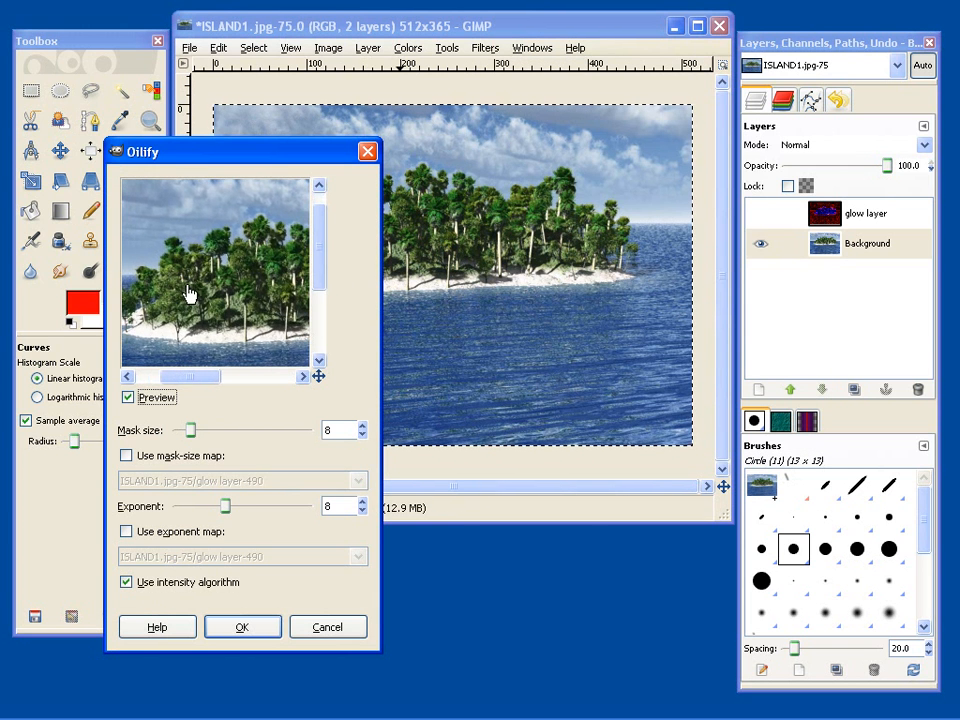
pyautogui.click(326, 630)
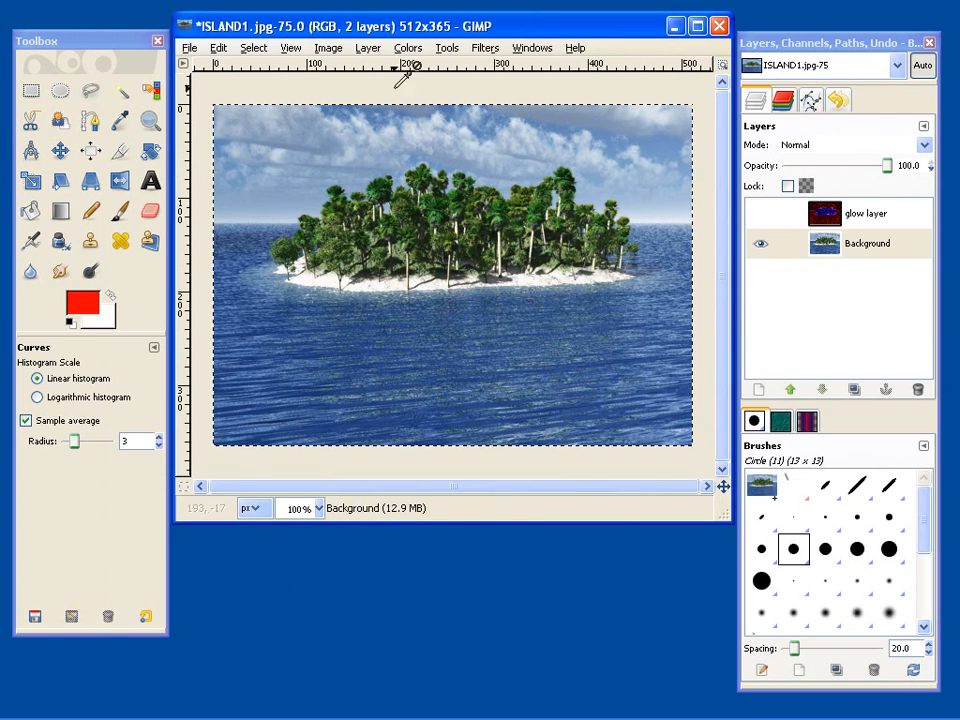
pyautogui.click(482, 48)
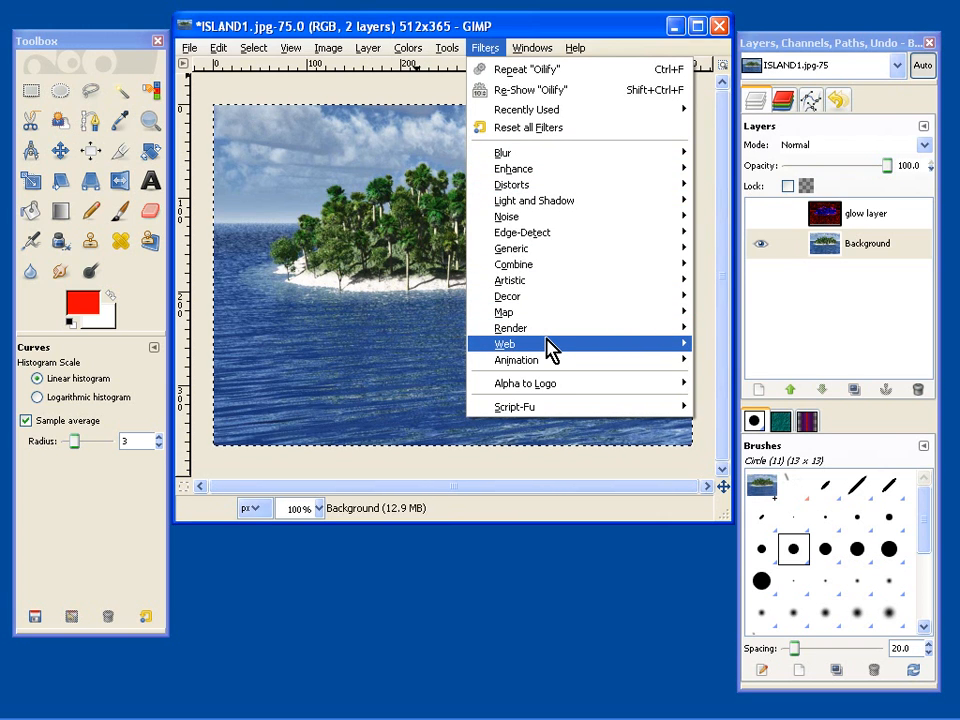
pyautogui.moveTo(551, 343)
pyautogui.moveTo(634, 333)
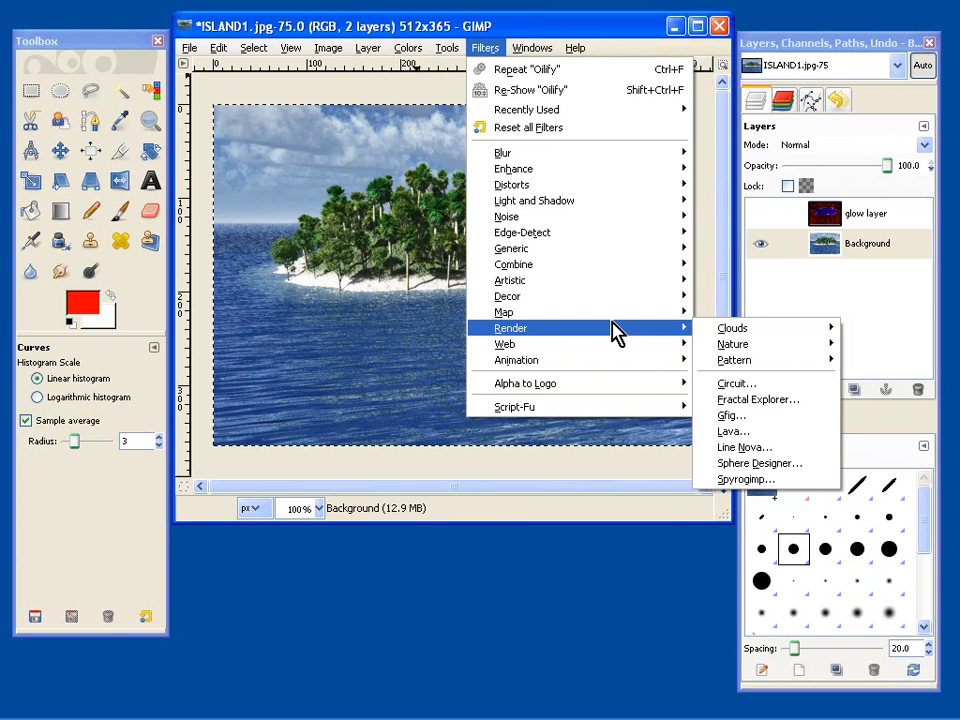
pyautogui.moveTo(537, 57)
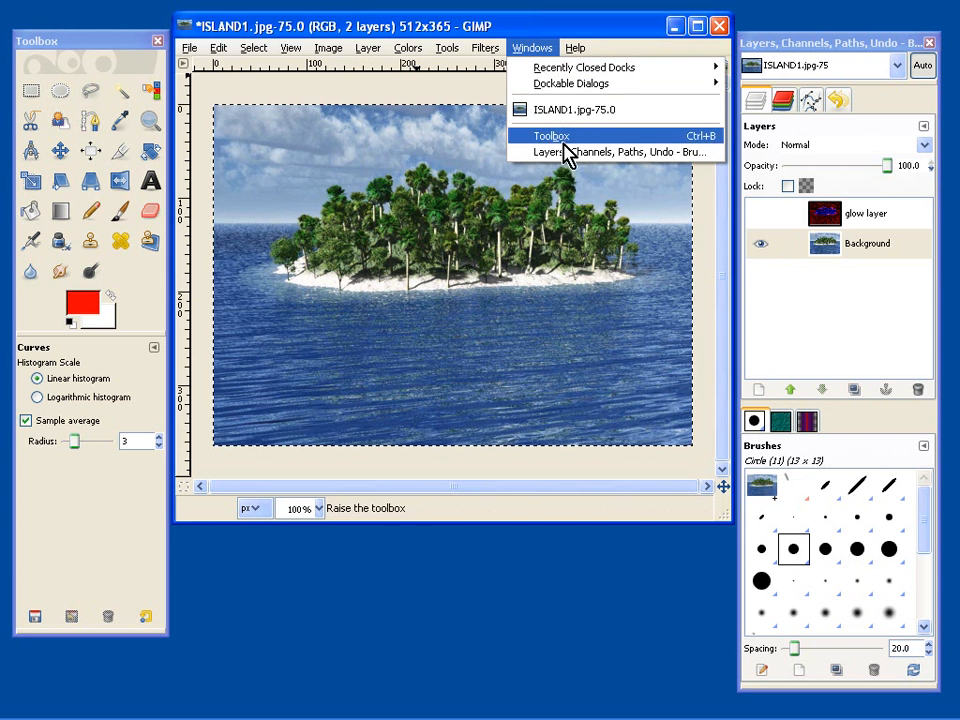
pyautogui.moveTo(558, 88)
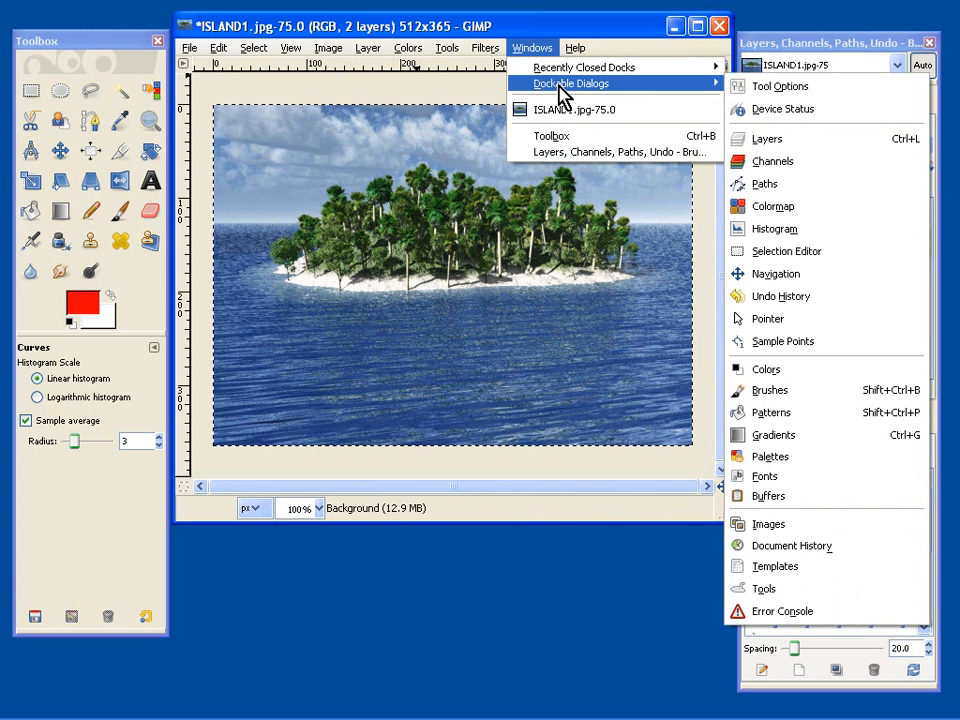
pyautogui.moveTo(577, 58)
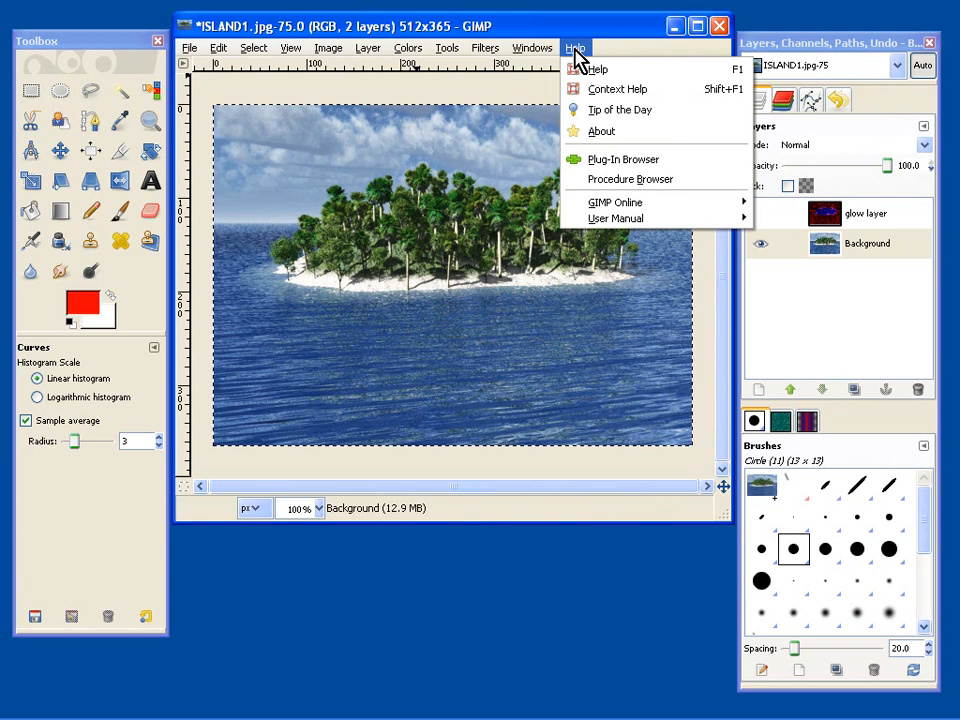